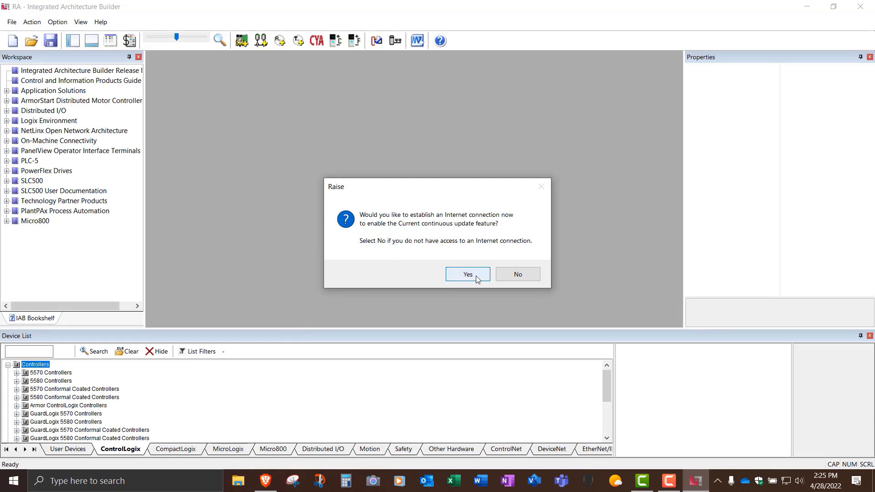
Step: Allow the Internet connection for continuous updates and create a project named IAB_Proj from the Blank template
left_click(475, 277)
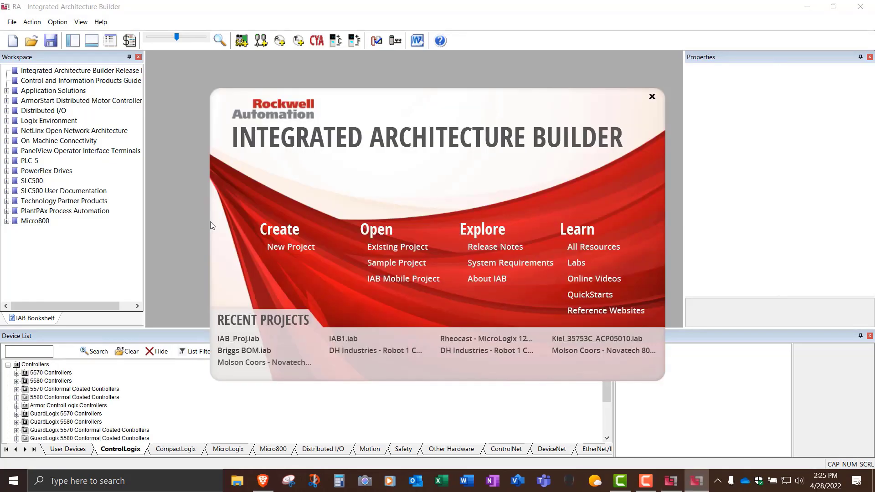
left_click(290, 248)
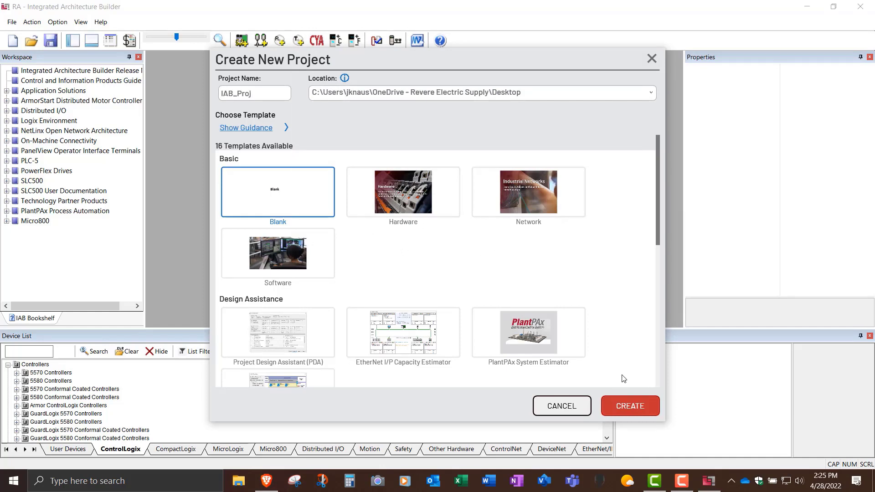
left_click(630, 408)
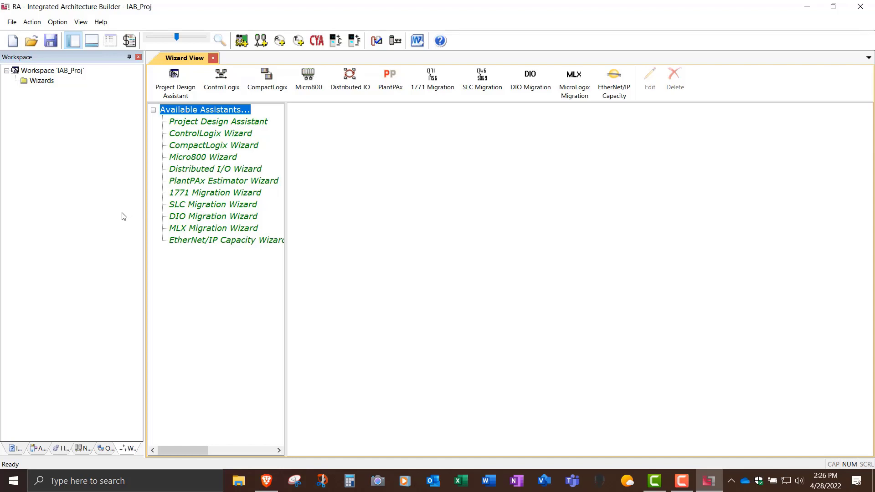
Step: Look through the workspace's bookshelf, architecture, hardware and wizard views
left_click(16, 449)
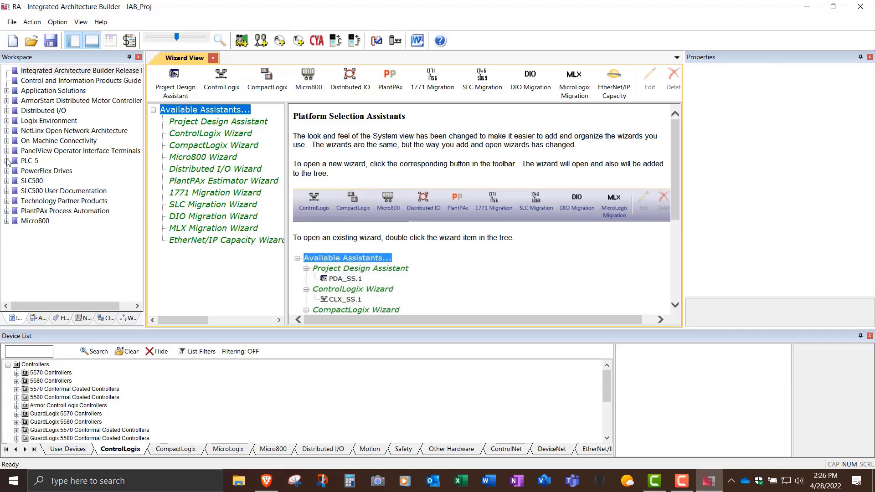
left_click(37, 318)
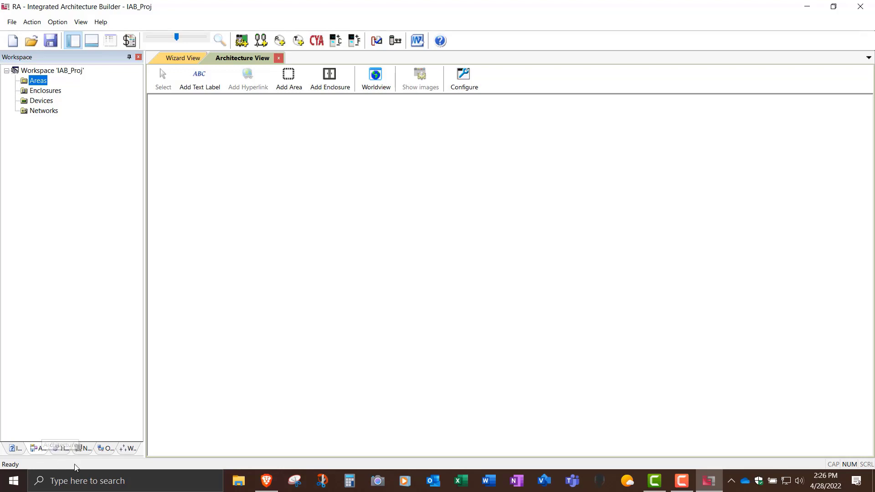
left_click(62, 449)
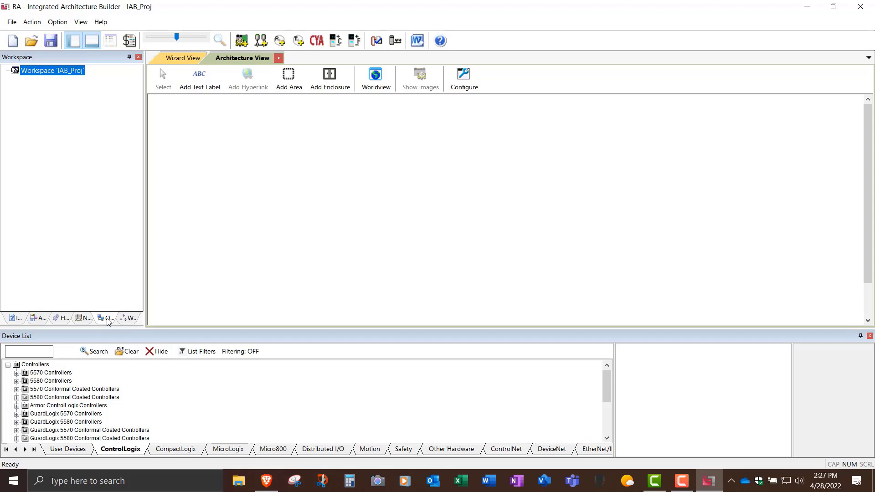
left_click(130, 318)
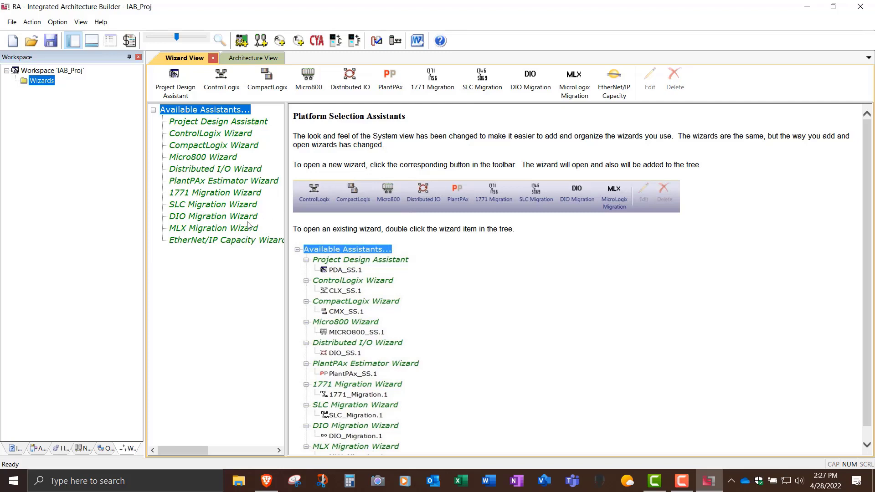
Step: Add a CompactLogix 5380 L3 chassis named 5069CompactLogix001 to the project's hardware
left_click(61, 449)
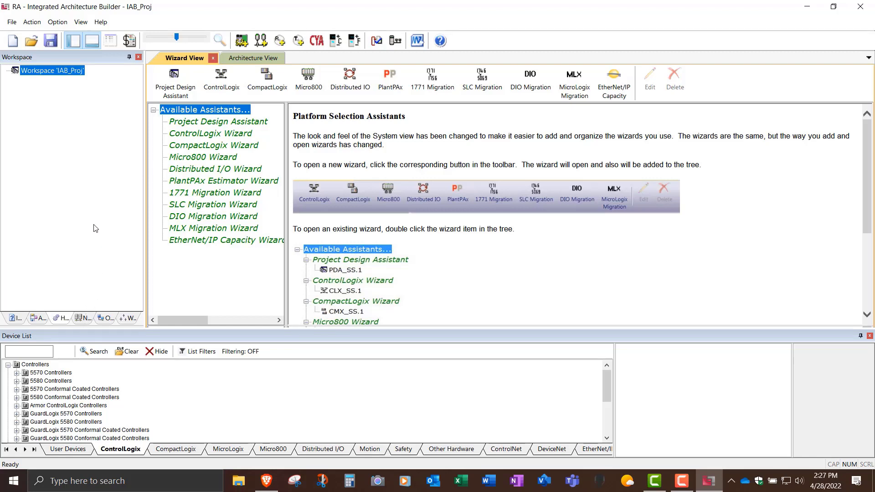
left_click(31, 22)
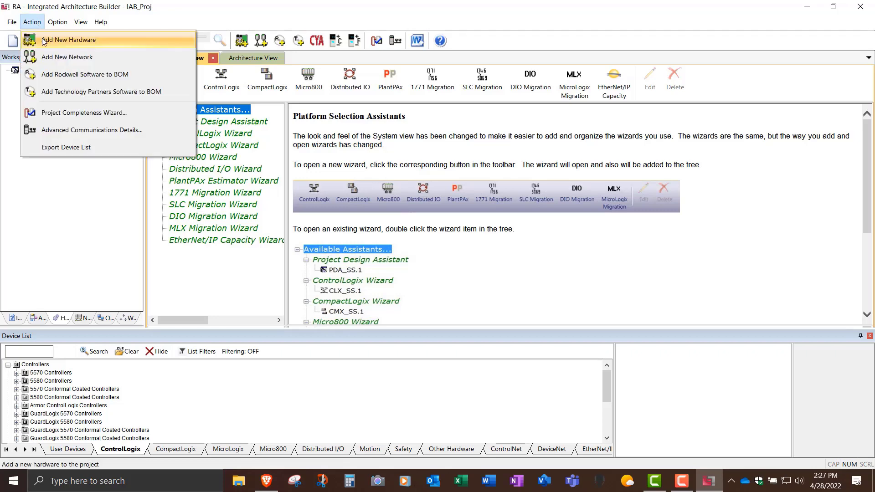
left_click(44, 40)
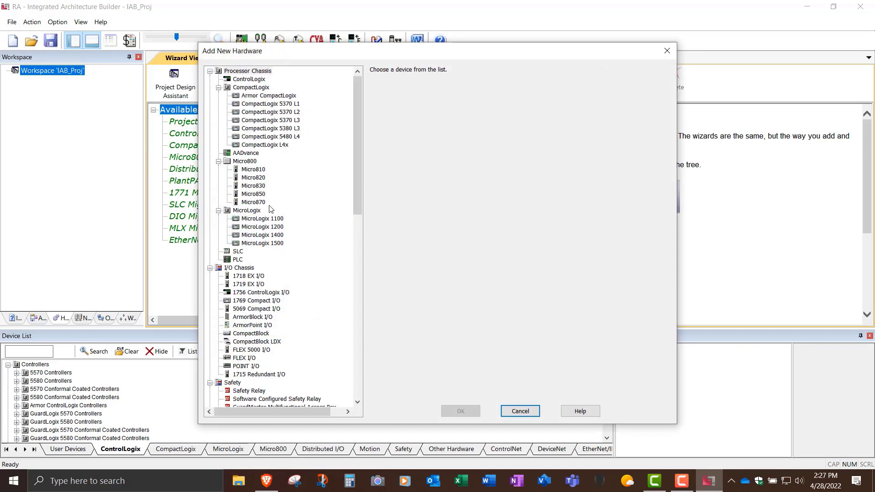
mouse_move(357, 125)
left_mouse_down()
mouse_move(362, 229)
mouse_move(359, 113)
left_mouse_up()
left_click(267, 129)
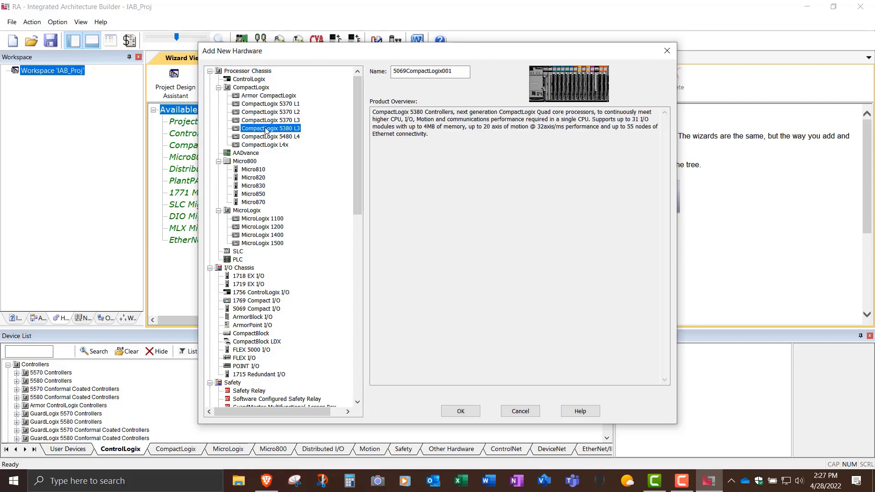
left_click(460, 411)
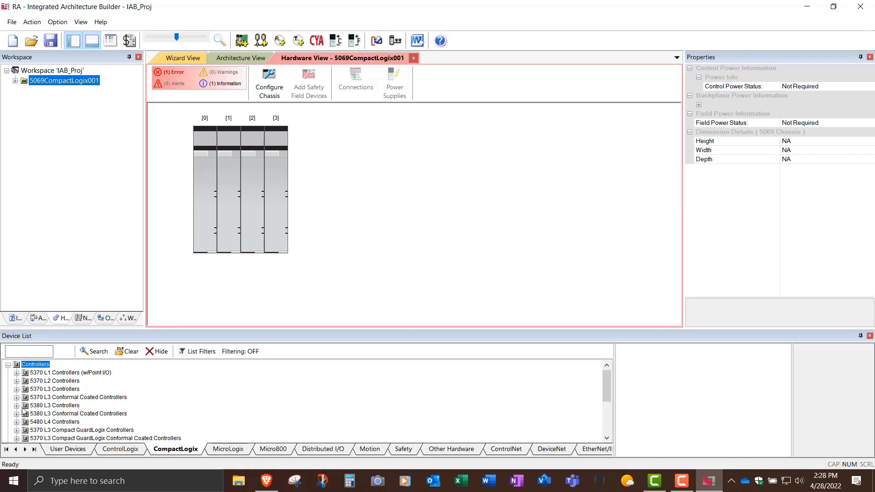
Step: Expand the 5380 L3 Compact GuardLogix controllers in the device list and examine the 5069-L306ERMS3 and 5069-L306ERS2 details
left_click(65, 406)
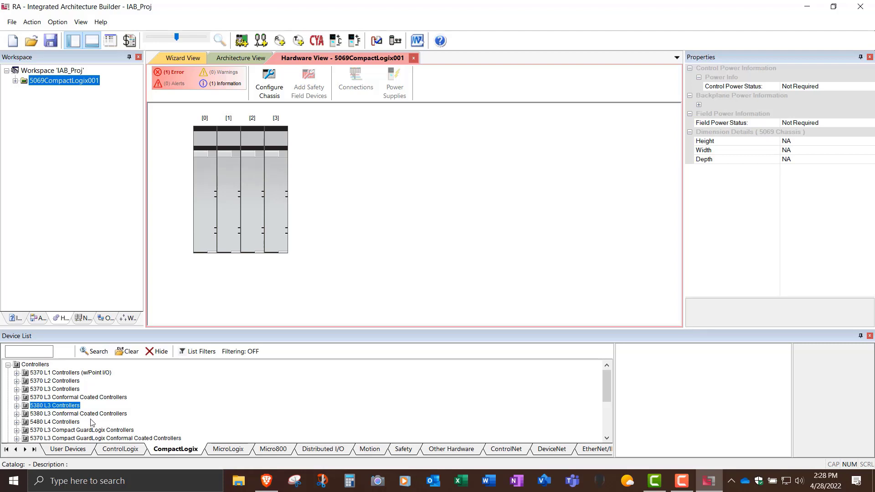
scroll(91, 421, "down", 1)
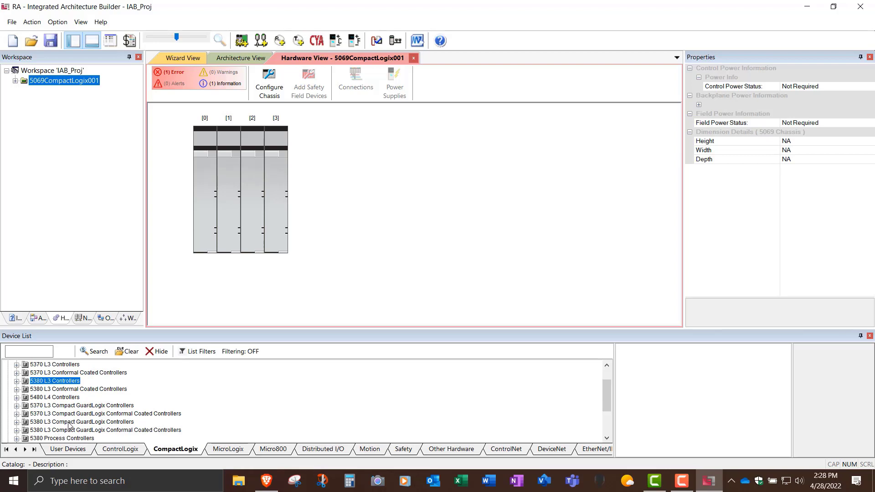
left_click(36, 422)
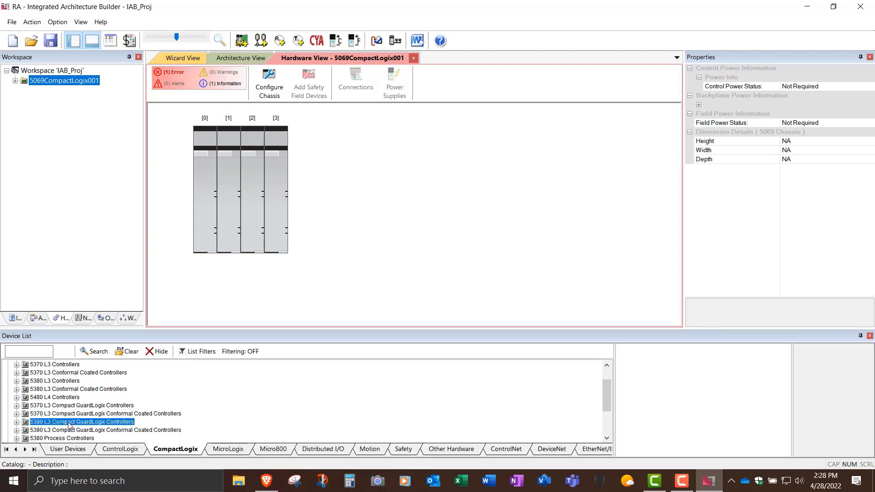
left_click(16, 422)
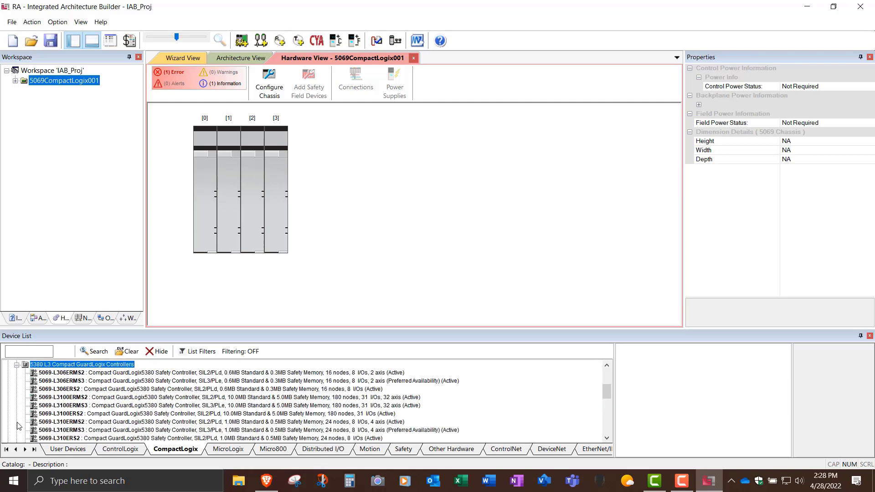
left_click(99, 382)
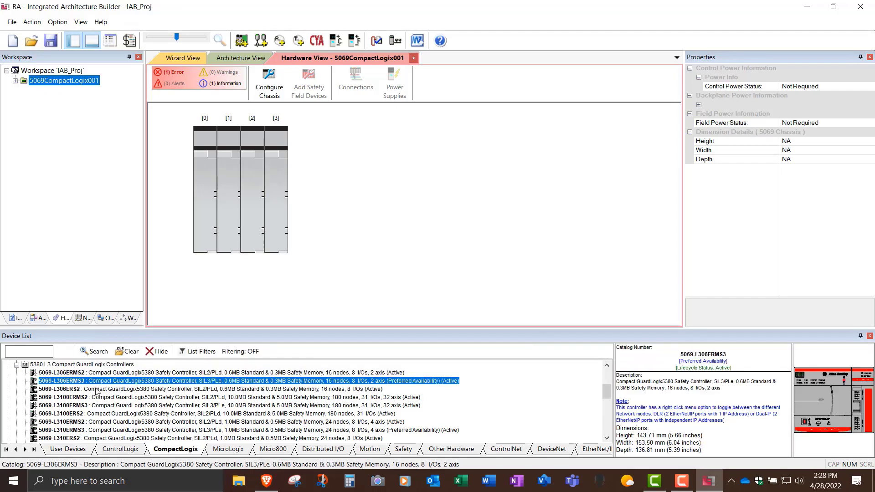
left_click(96, 390)
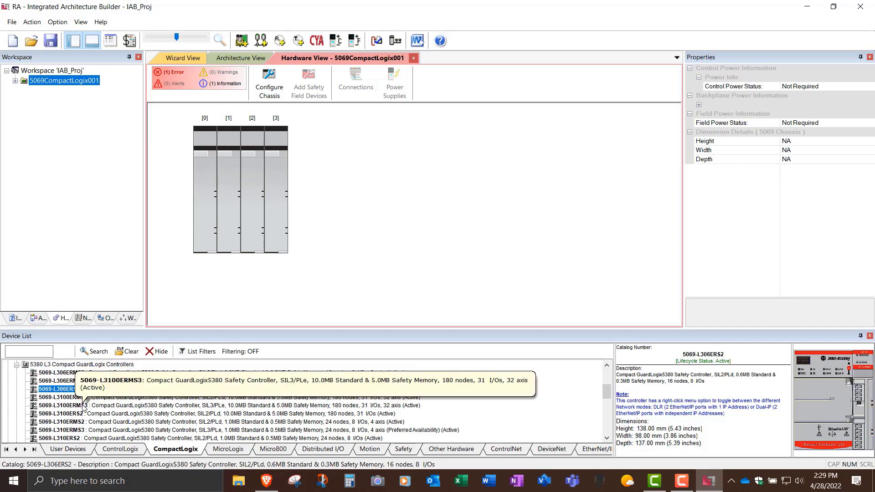
Step: Compare the L320 and L330 Compact GuardLogix controllers and place the 5069-L320ERS2 in slot 0 of the chassis
scroll(84, 408, "down", 1)
scroll(84, 408, "down", 1)
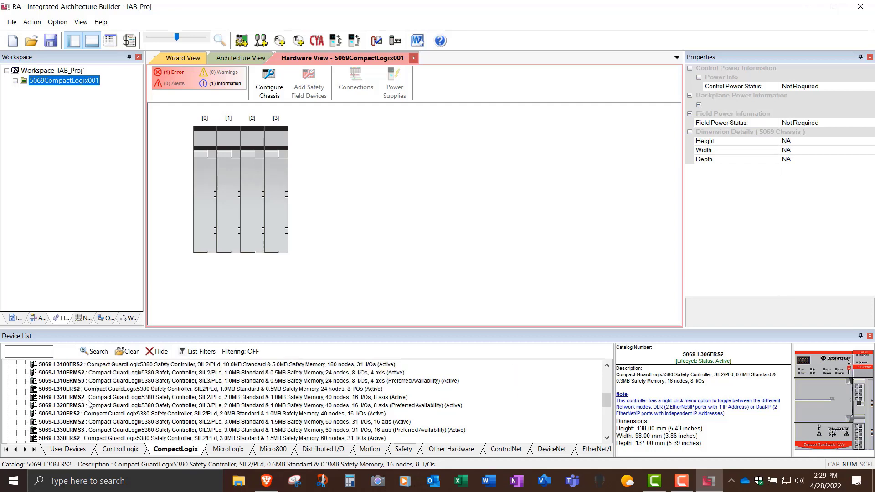
left_click(56, 399)
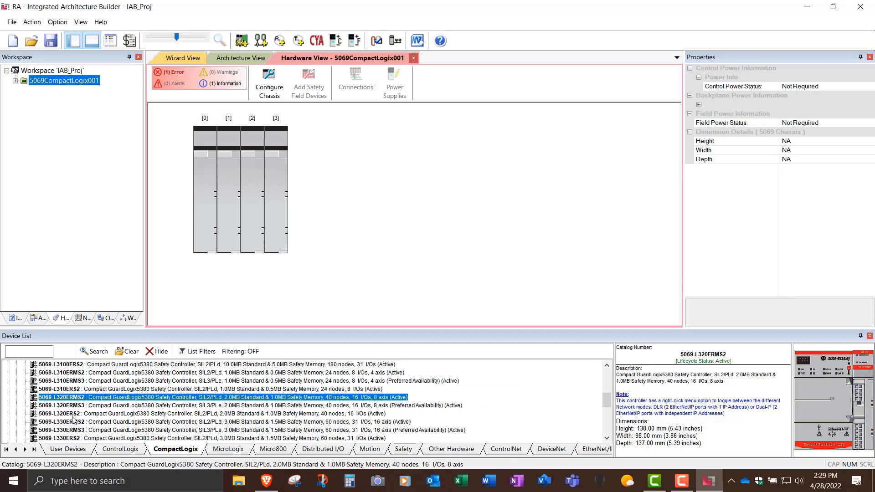
left_click(99, 414)
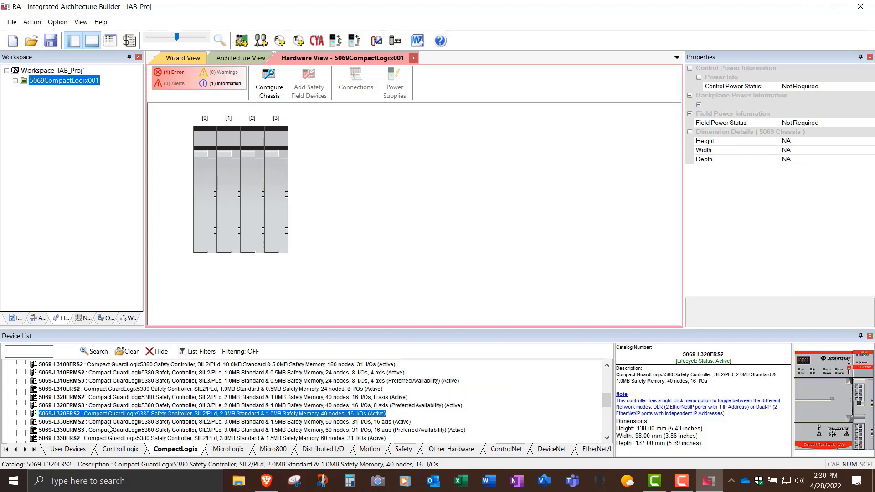
left_click(89, 431)
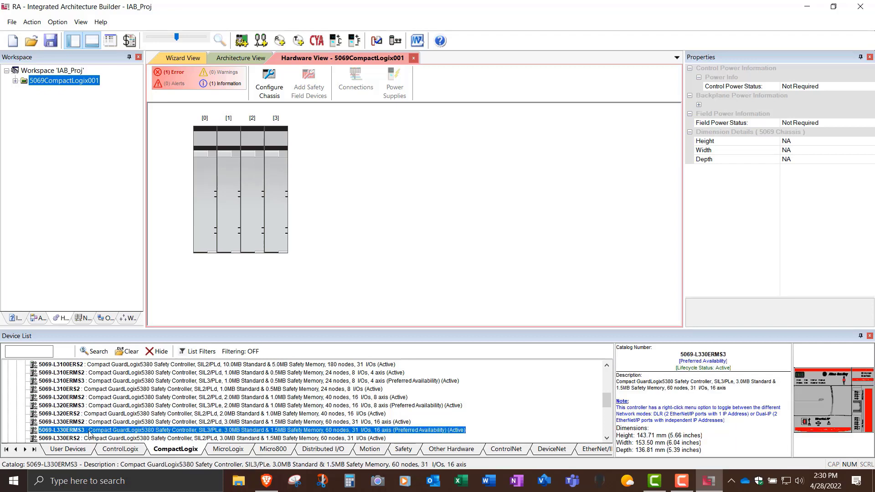
left_click(92, 407)
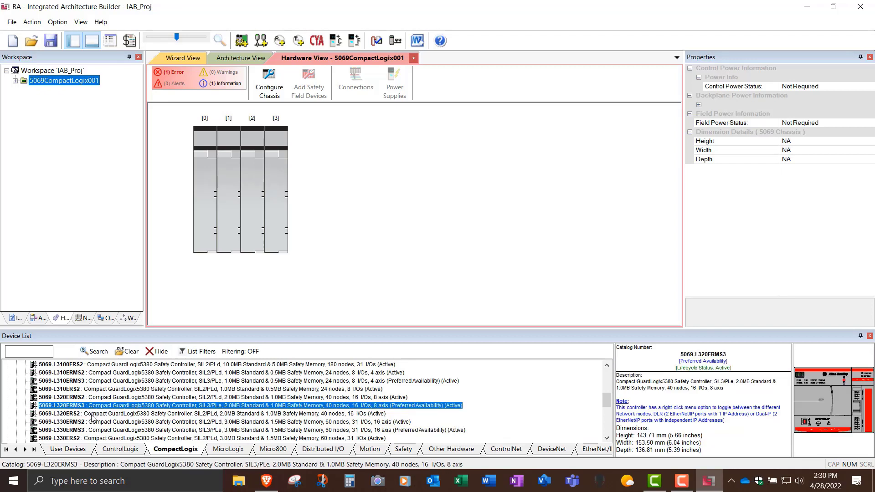
left_click(92, 415)
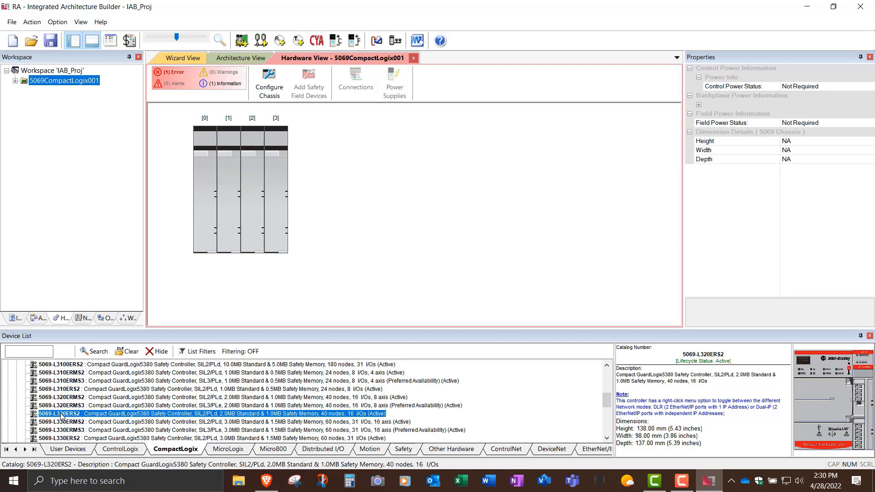
left_click_drag(61, 414, 209, 201)
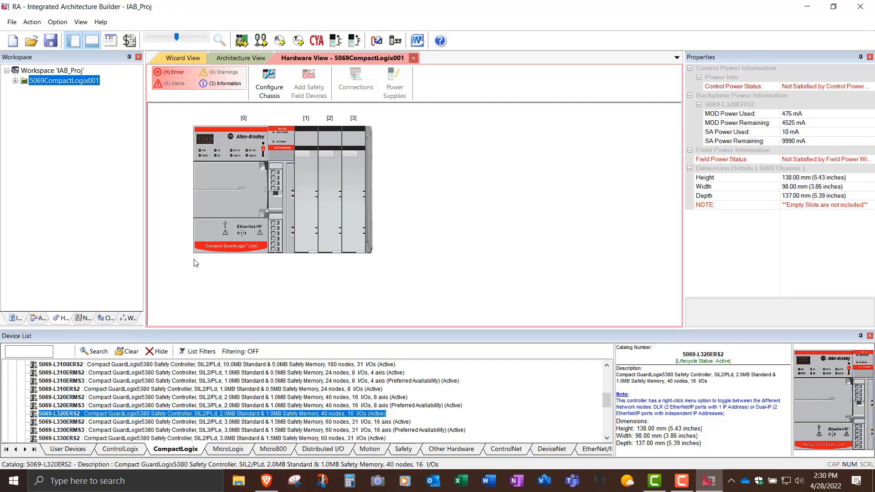
Step: Set the 5069 I/O chassis to 10 slots
right_click(310, 150)
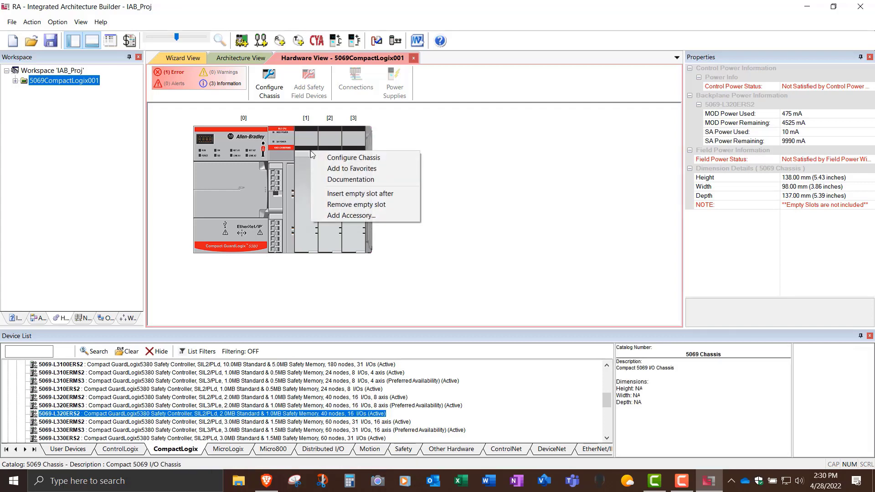
left_click(343, 158)
left_click(336, 138)
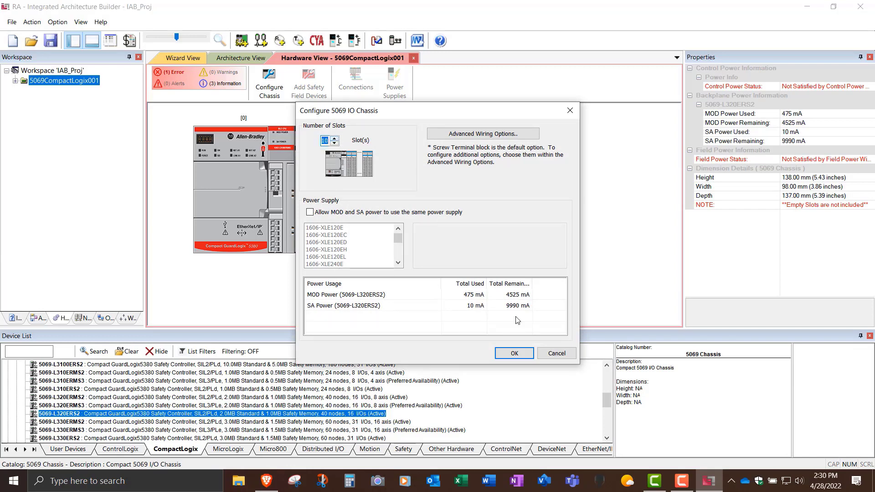
left_click(522, 355)
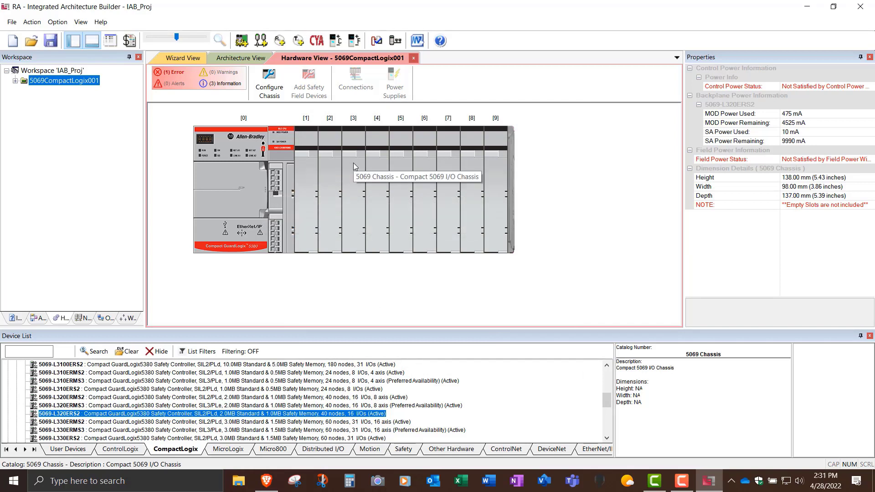
Step: Replace the 5069-L320ERS2 controller in slot 0 with the 5069-L306ERS2 safety controller
right_click(234, 160)
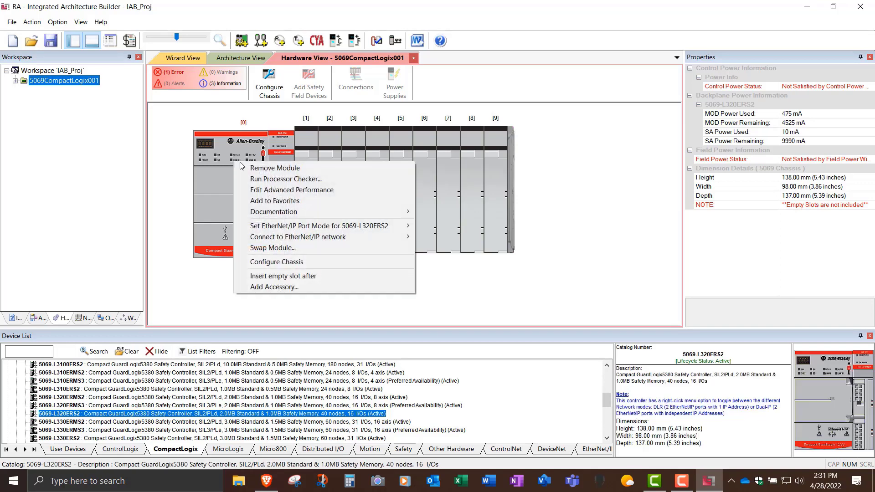
left_click(263, 166)
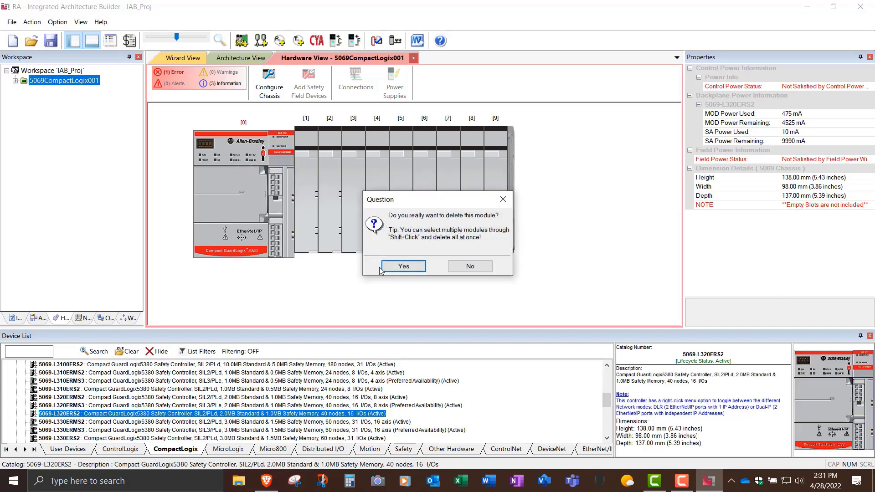
left_click(402, 268)
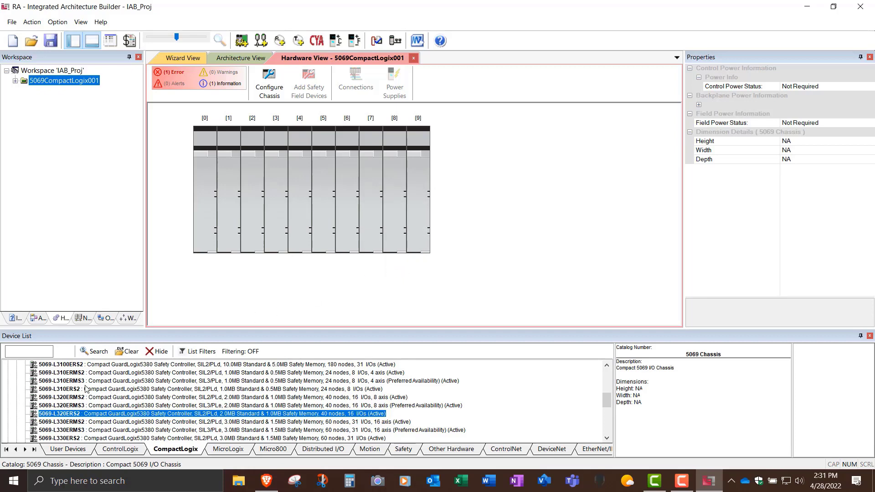
scroll(86, 388, "up", 1)
left_click_drag(82, 364, 215, 230)
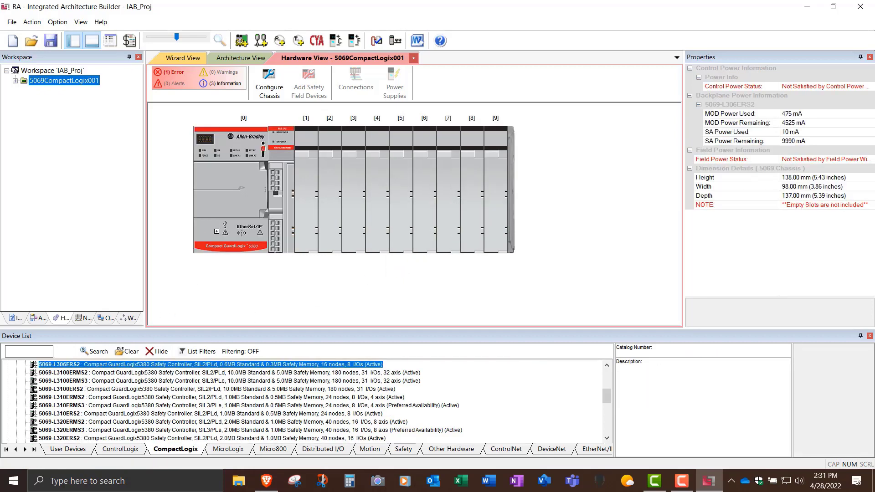
Step: Try to increase the chassis above 10 slots and accept the controller's limit of eight I/O modules
right_click(370, 207)
left_click(381, 188)
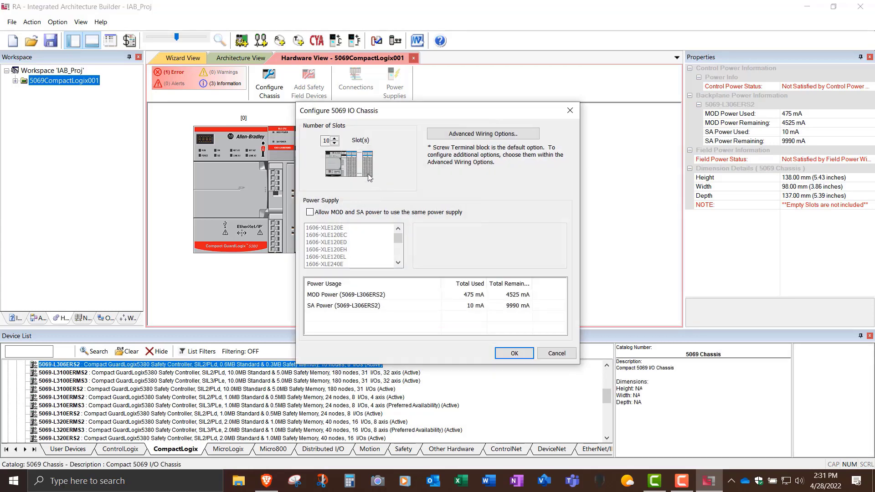
left_click(334, 138)
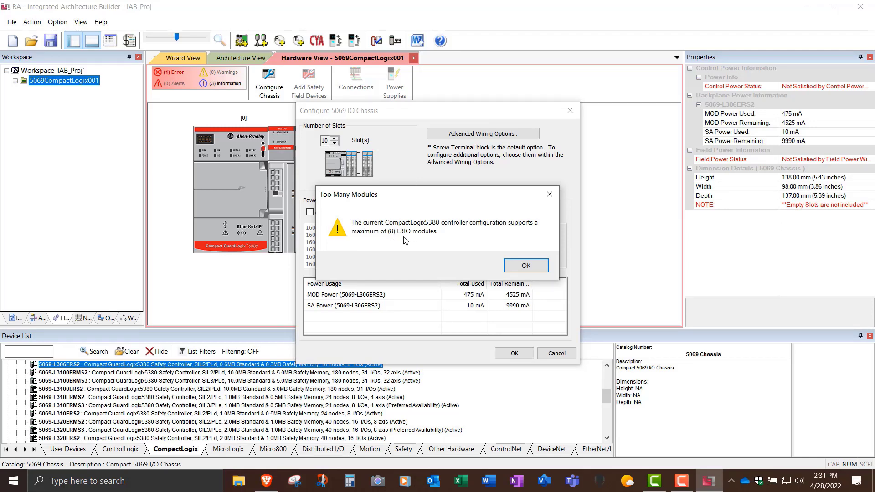
left_click(526, 266)
left_click(514, 353)
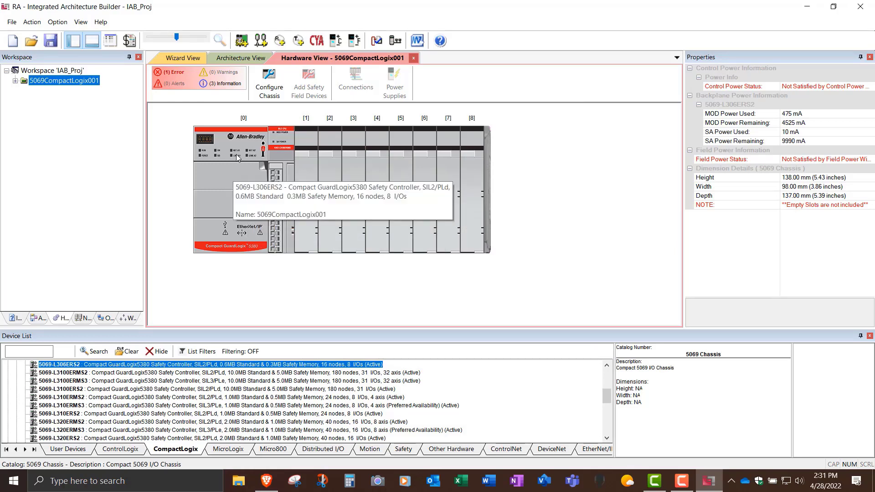
Step: Replace the 5069-L306ERS2 controller in slot 0 with the 5069-L320ERS2 safety controller
right_click(250, 161)
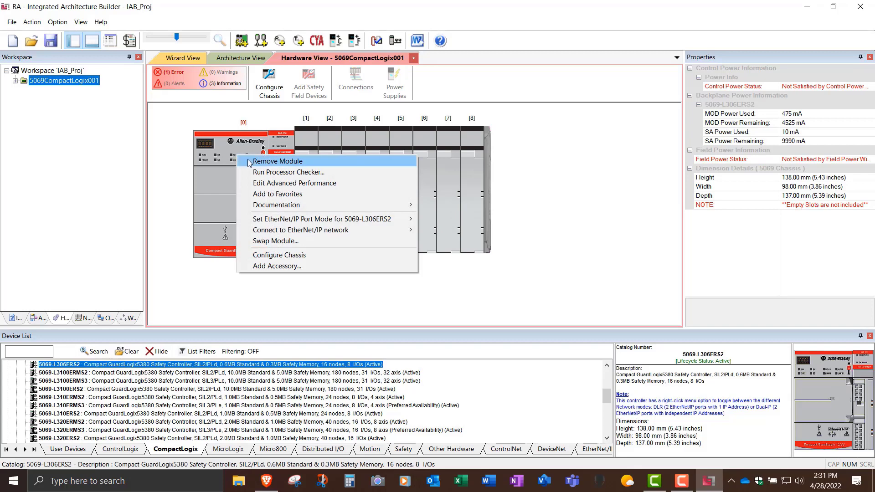
left_click(250, 162)
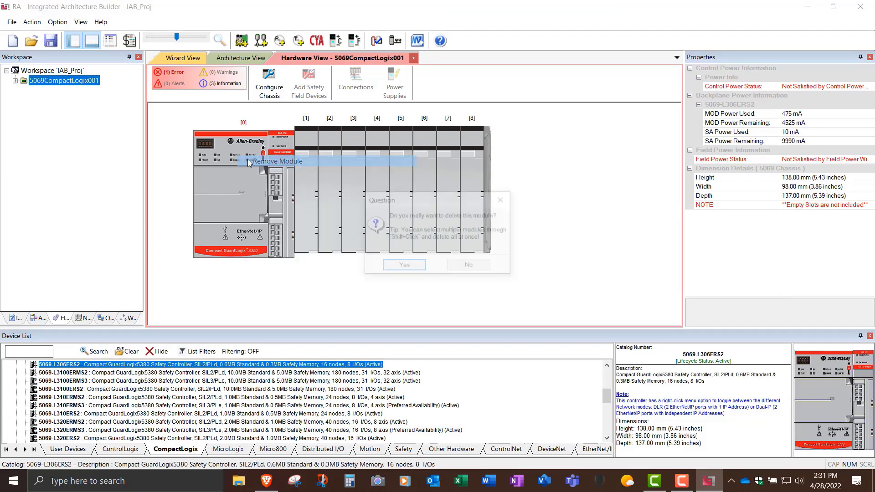
left_click(403, 266)
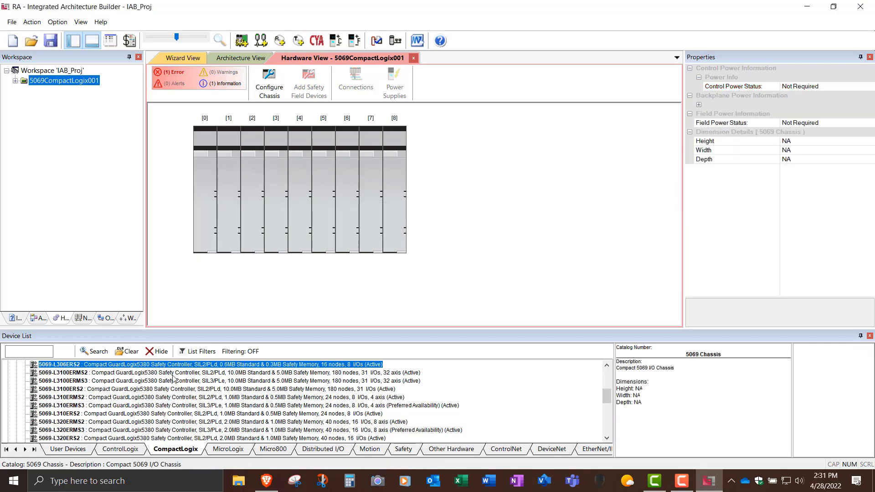
left_click(77, 413)
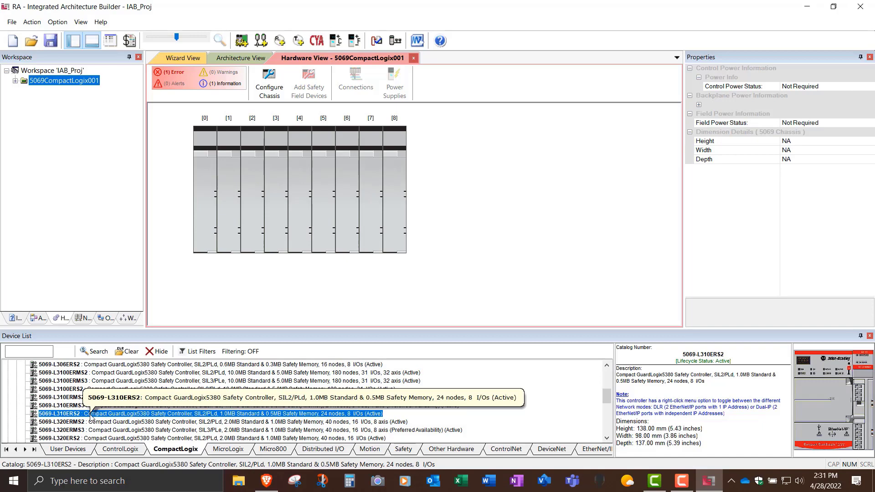
scroll(89, 417, "down", 1)
left_click_drag(82, 414, 209, 212)
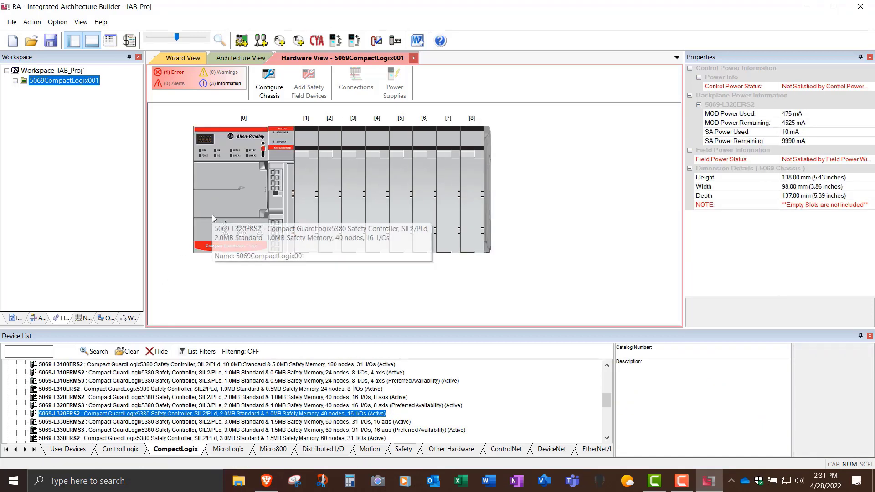
Step: Collapse the 5380 L3 Compact GuardLogix controller group and go to the CompactLogix I/O module categories
scroll(77, 424, "up", 1)
scroll(76, 425, "up", 2)
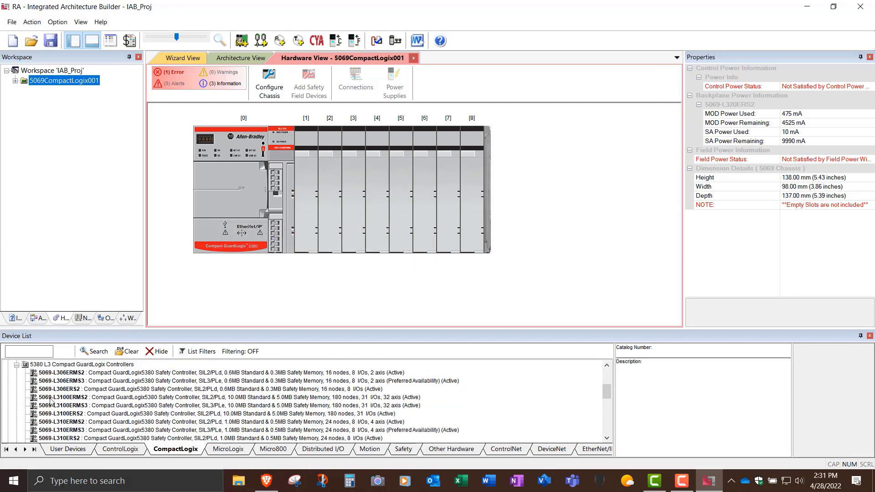
left_click(16, 368)
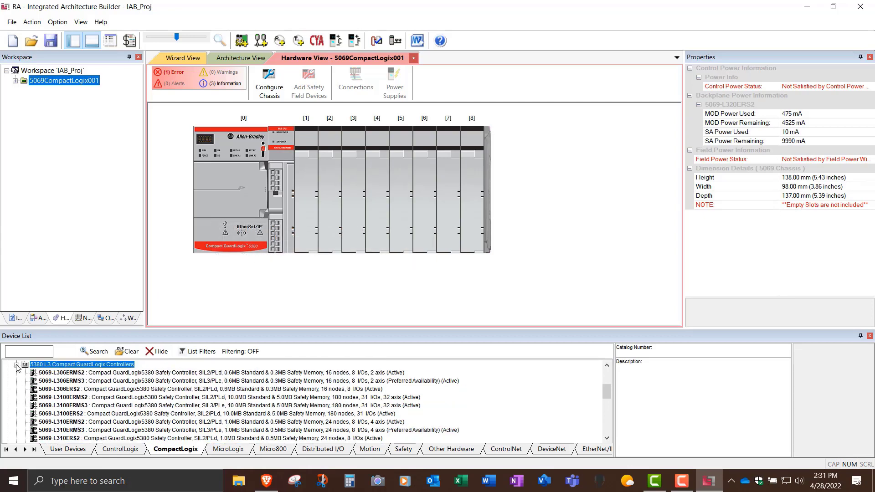
left_click(16, 365)
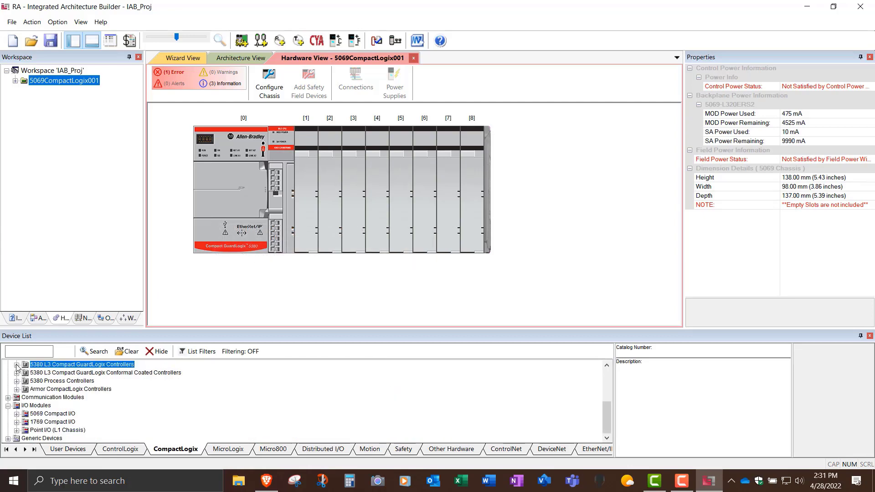
left_click(39, 414)
left_click(36, 406)
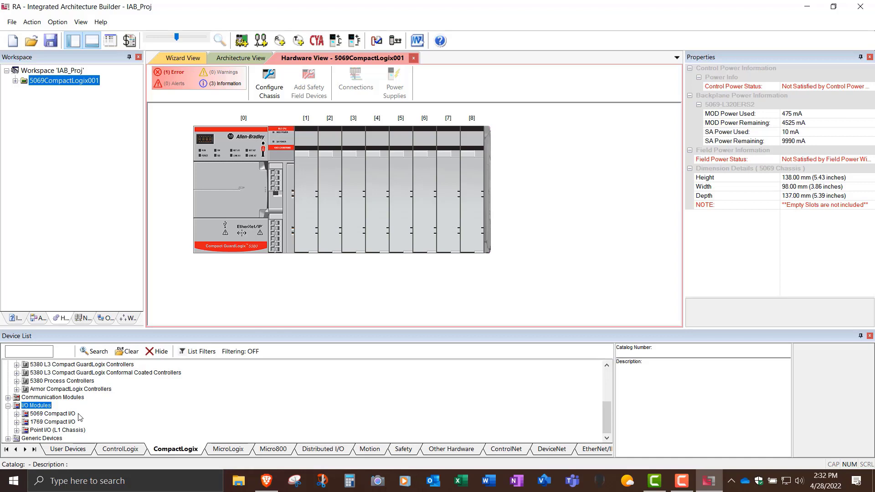
Step: Try to place the 1769-IF16C 16-channel analog current input module in the 5069 chassis
left_click(16, 422)
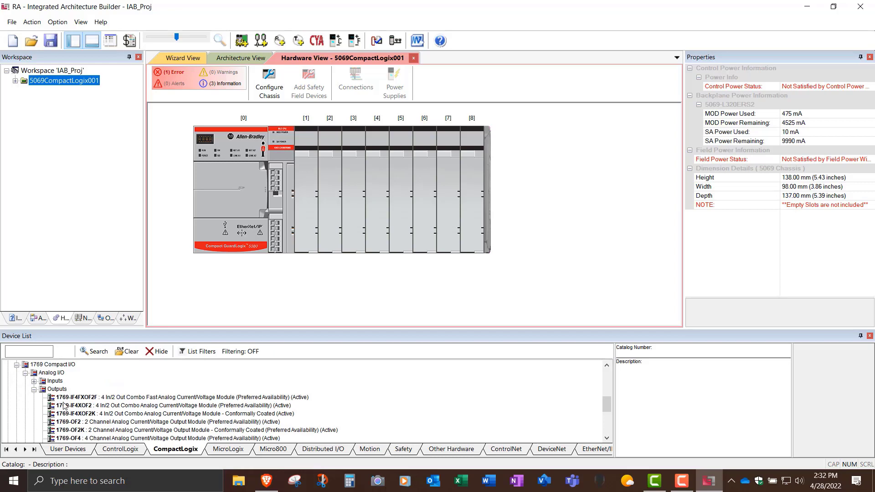
left_click(34, 390)
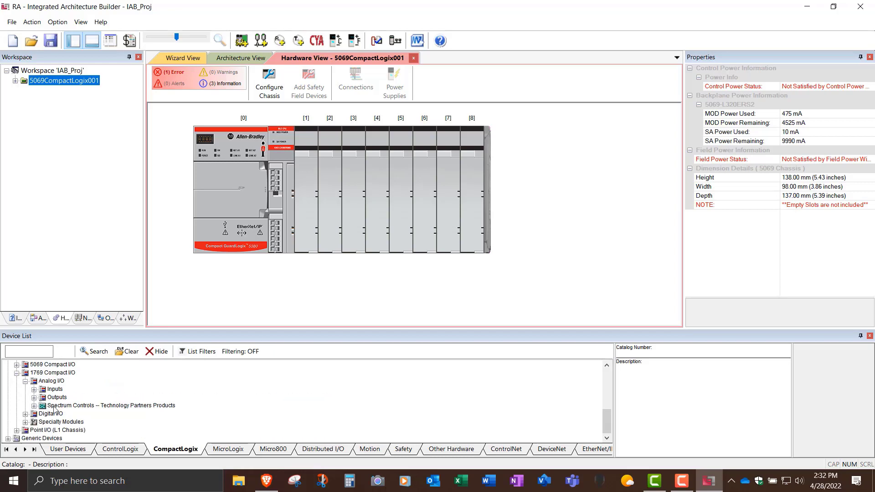
left_click(34, 390)
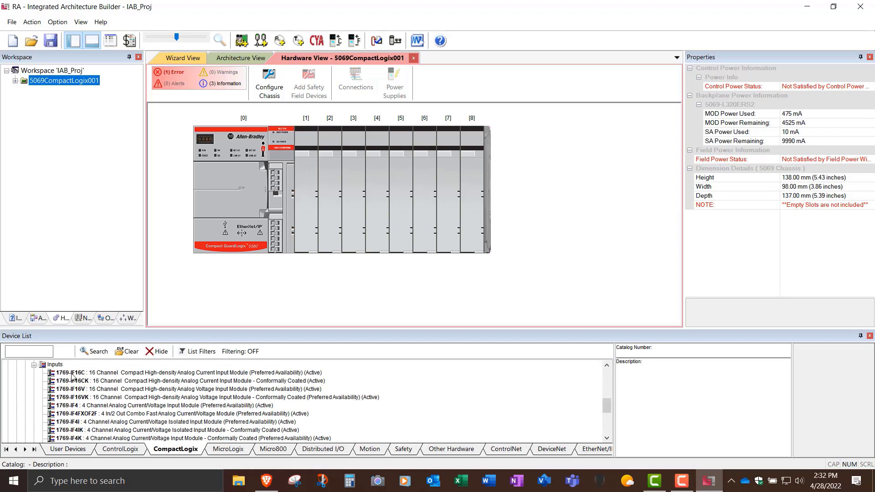
left_click_drag(71, 375, 272, 375)
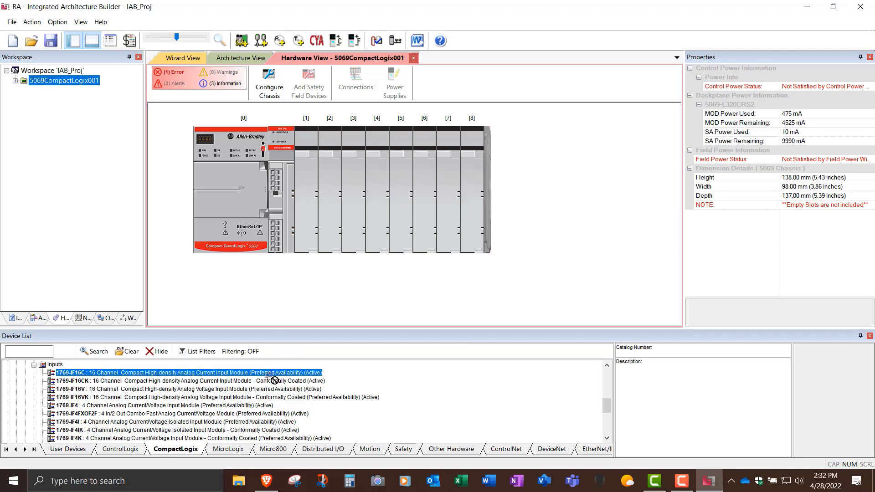
scroll(56, 400, "up", 1)
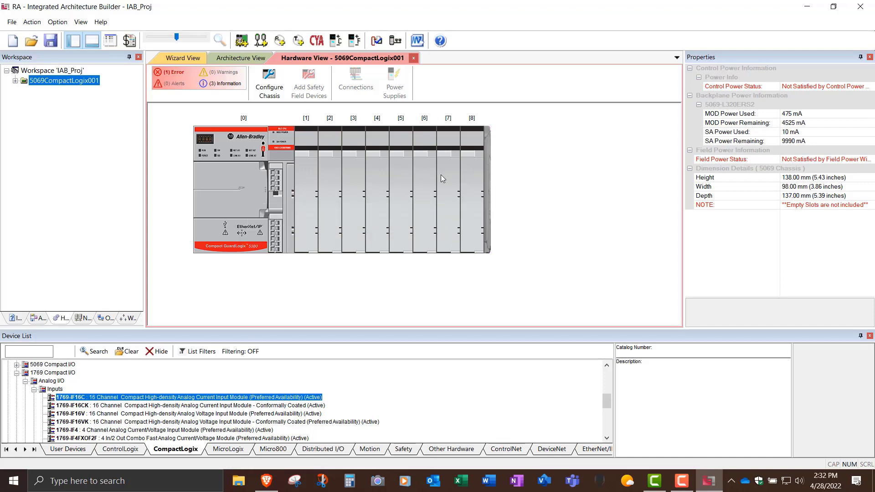
left_click(26, 381)
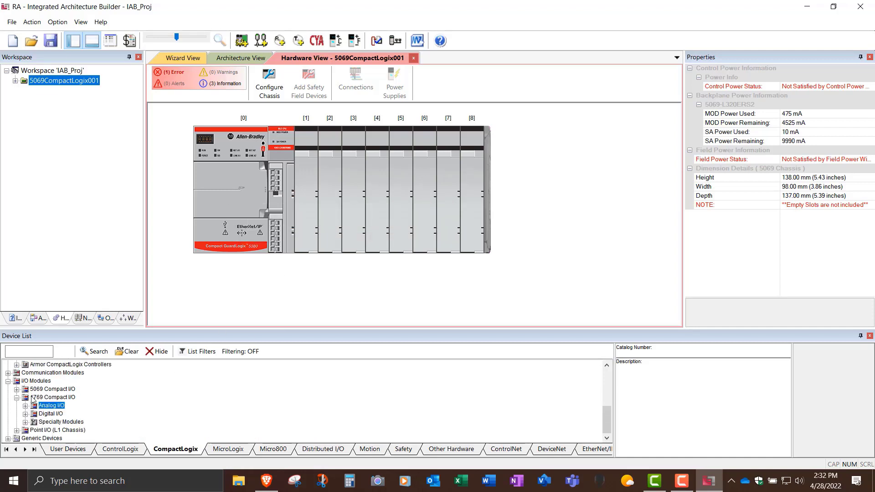
Step: Place 5069-IB16 16-channel 24VDC sink input modules in slots 1 and 2 of the chassis
left_click(17, 390)
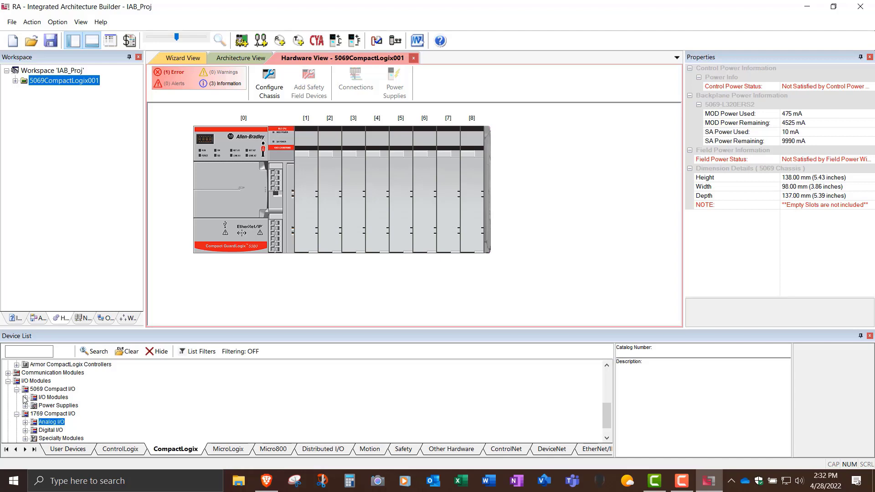
left_click(25, 398)
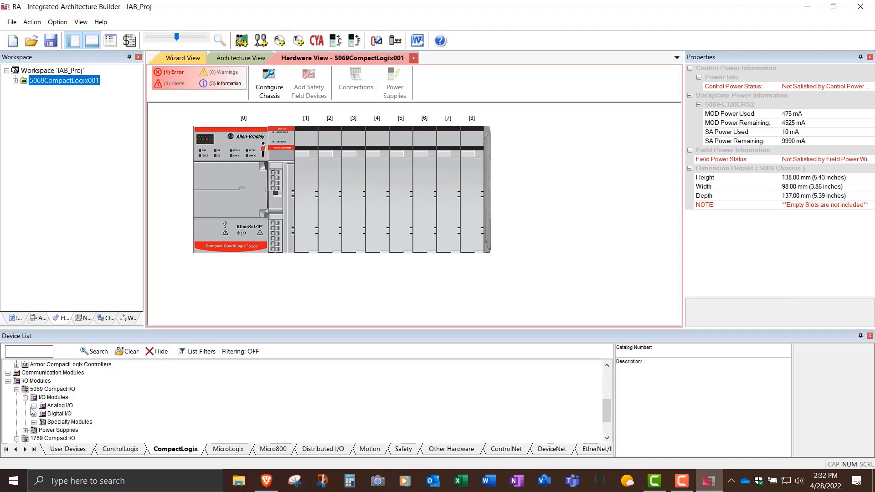
left_click(34, 415)
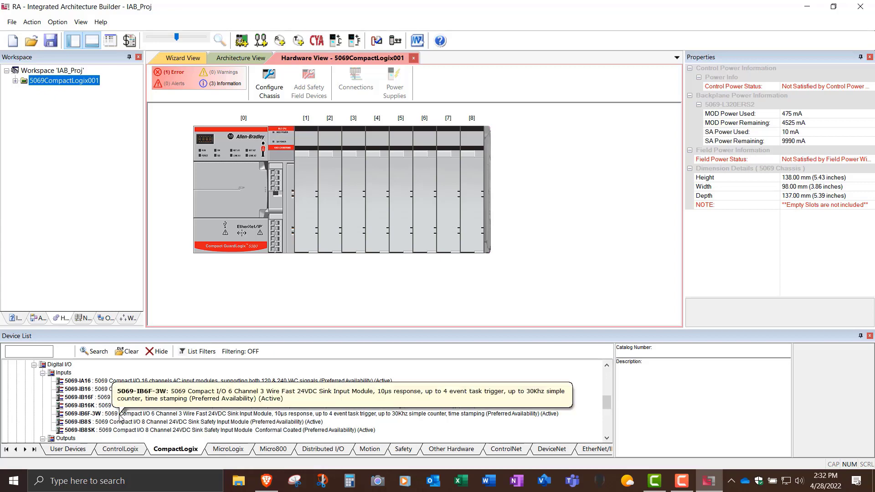
left_click(99, 390)
left_click_drag(99, 393, 311, 238)
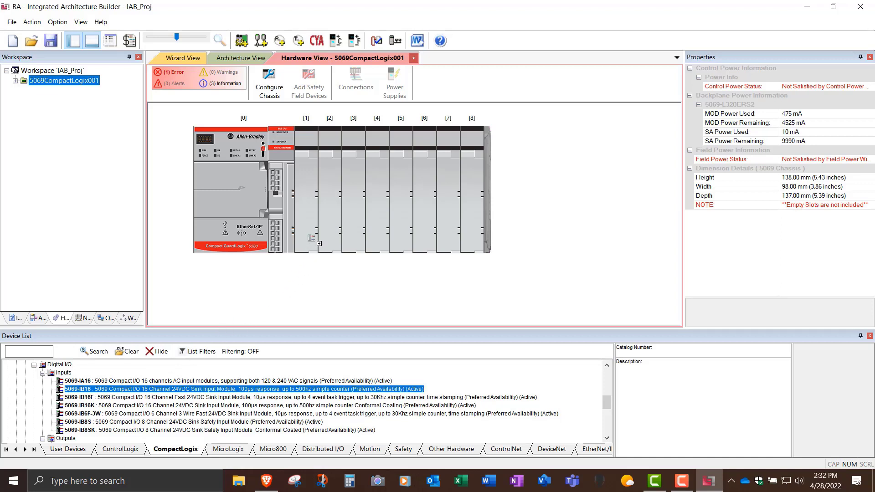
left_click_drag(311, 238, 311, 238)
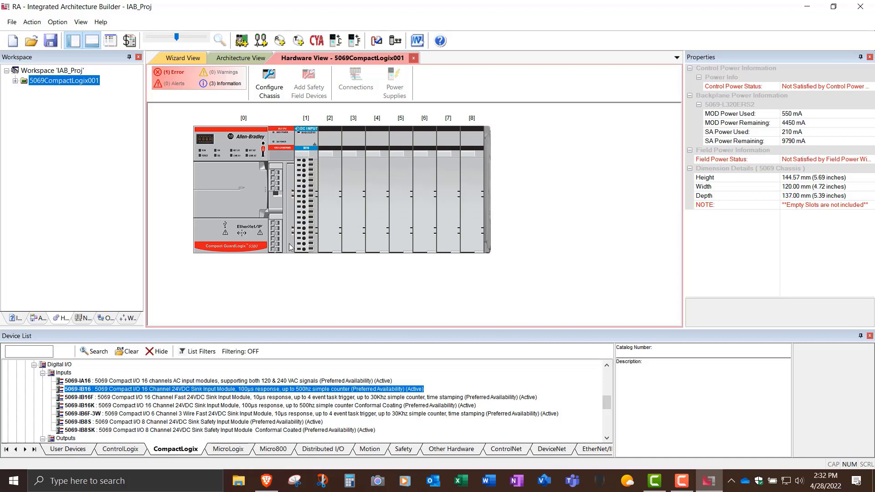
left_click_drag(96, 391, 327, 218)
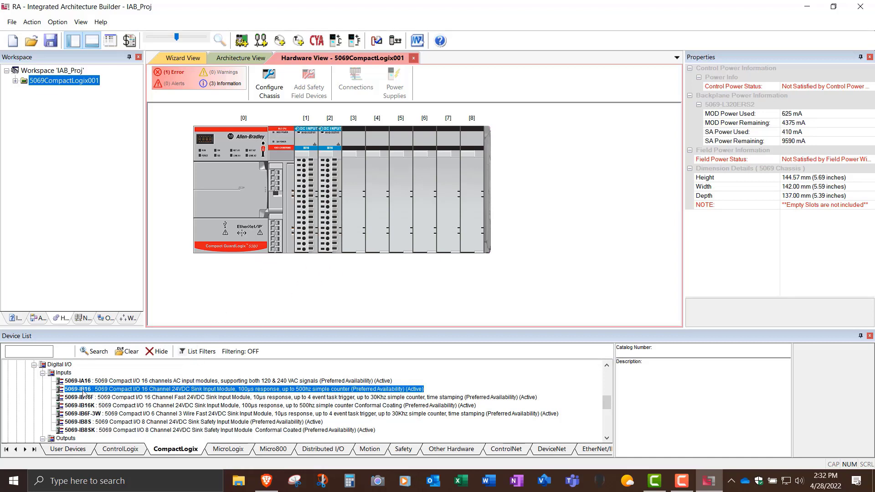
Step: Place 5069-OB16 16-channel 24VDC source output modules in slots 3 and 4 of the chassis
left_click(41, 373)
left_click(42, 374)
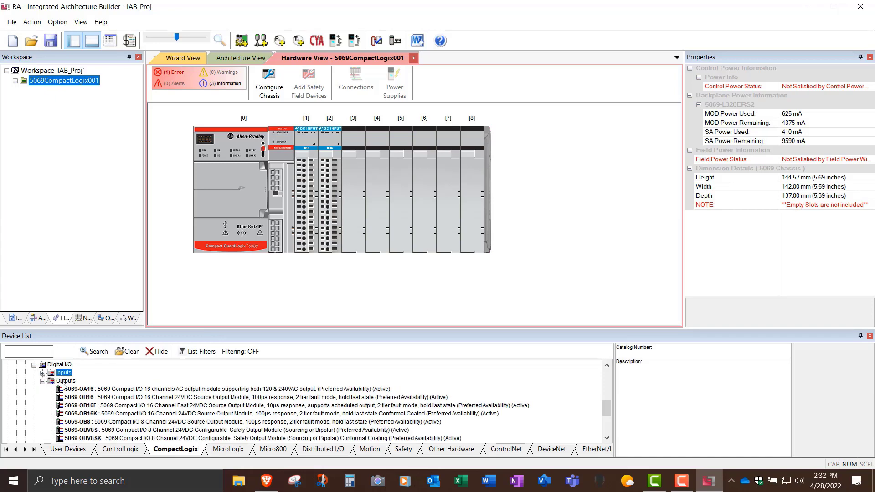
left_click_drag(113, 399, 363, 237)
left_click_drag(103, 401, 378, 234)
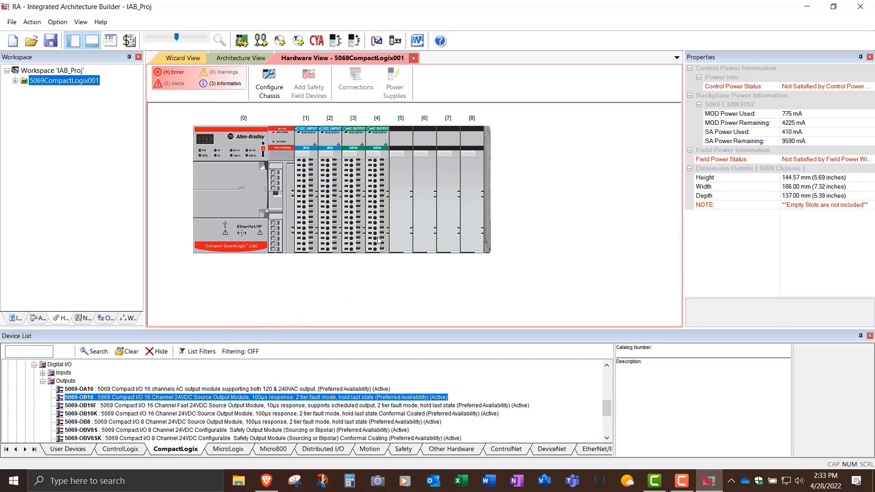
Step: Place the 5069-IF8 analog input module in slot 5 and the 5069-OF8 analog output module in slot 6
left_click(43, 381)
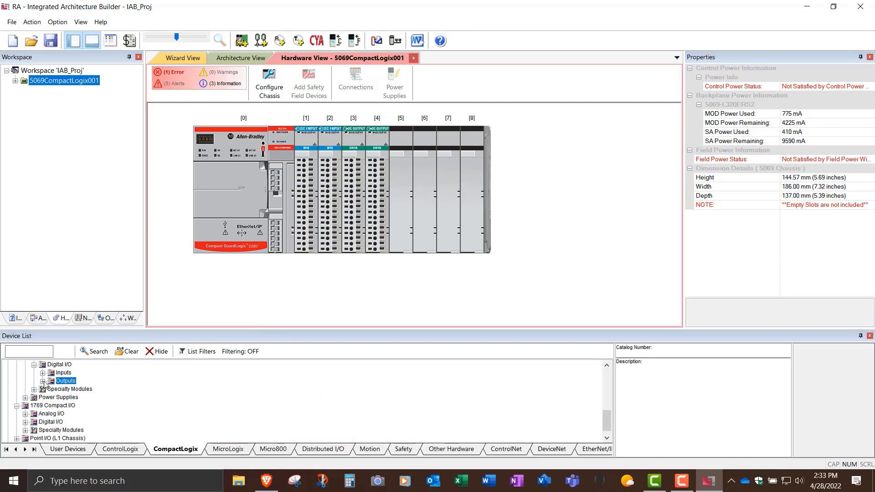
scroll(48, 390, "up", 1)
left_click(34, 382)
left_click(96, 381)
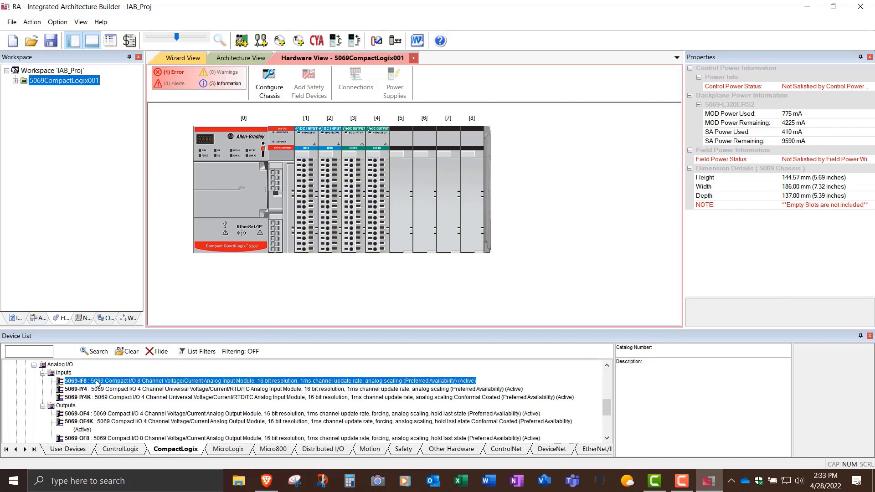
left_click_drag(97, 382, 406, 236)
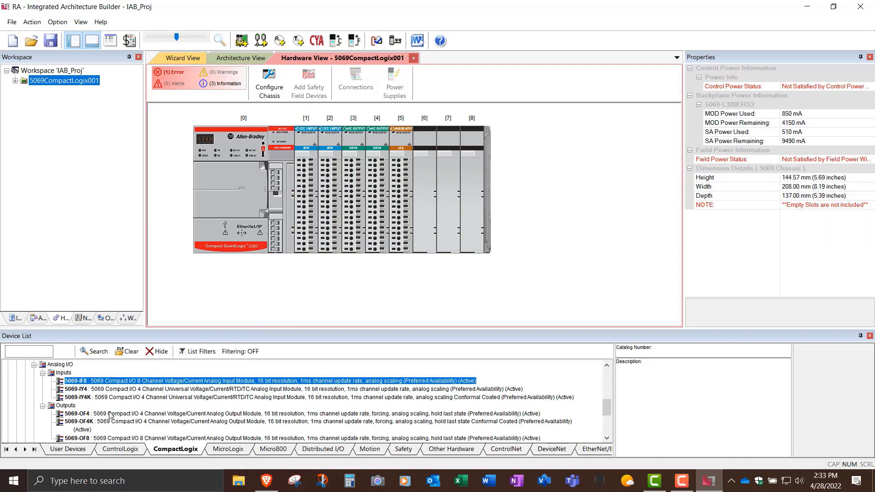
left_click_drag(116, 437, 436, 210)
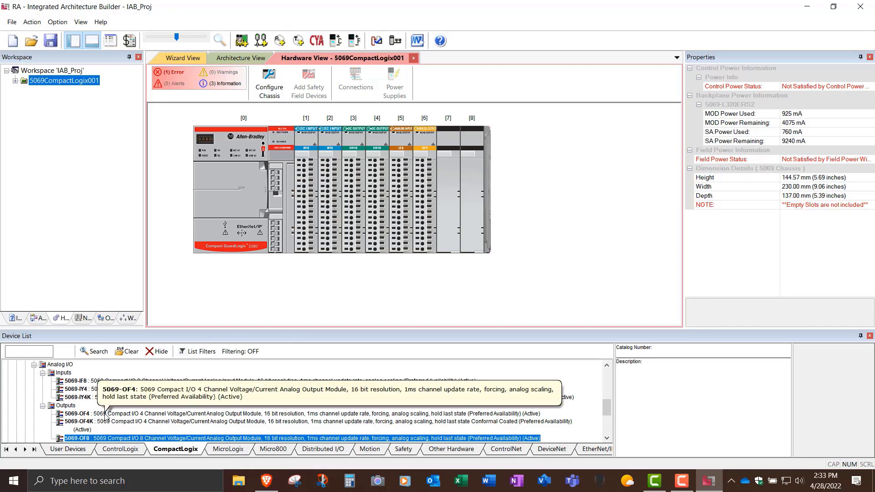
Step: Place the 5069-IA16 AC input module in slot 7 with a 5069-FPD field power module ahead of it
left_click(41, 407)
left_click(43, 405)
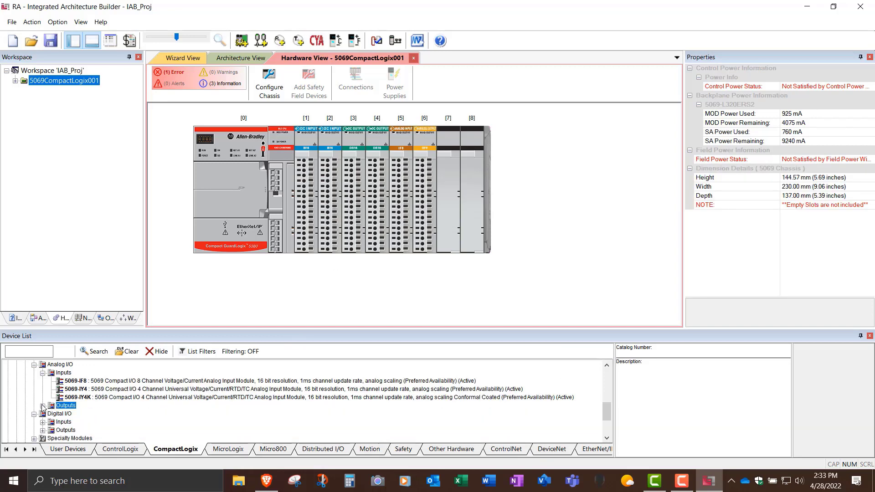
left_click(43, 373)
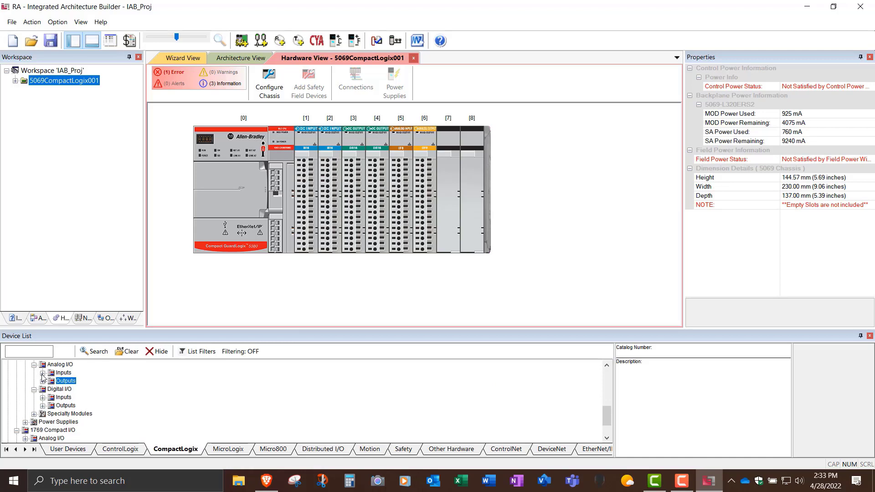
scroll(42, 376, "up", 1)
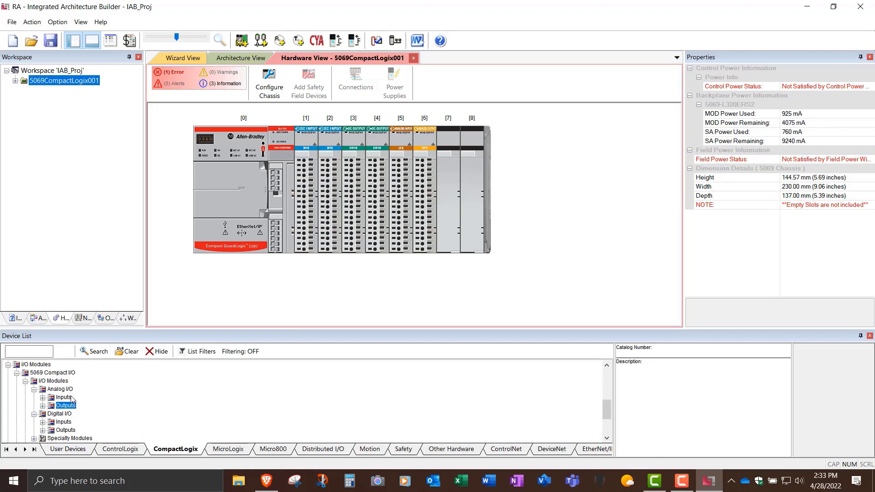
scroll(72, 399, "down", 1)
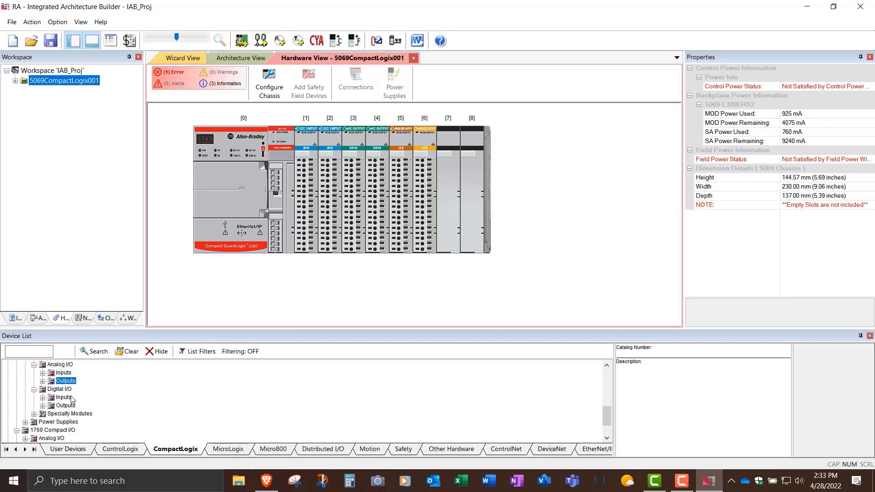
left_click(43, 397)
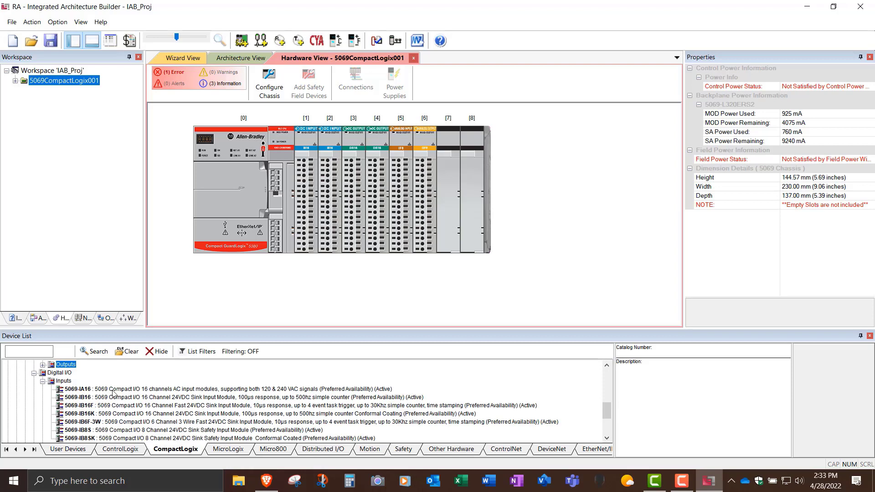
left_click_drag(111, 391, 455, 223)
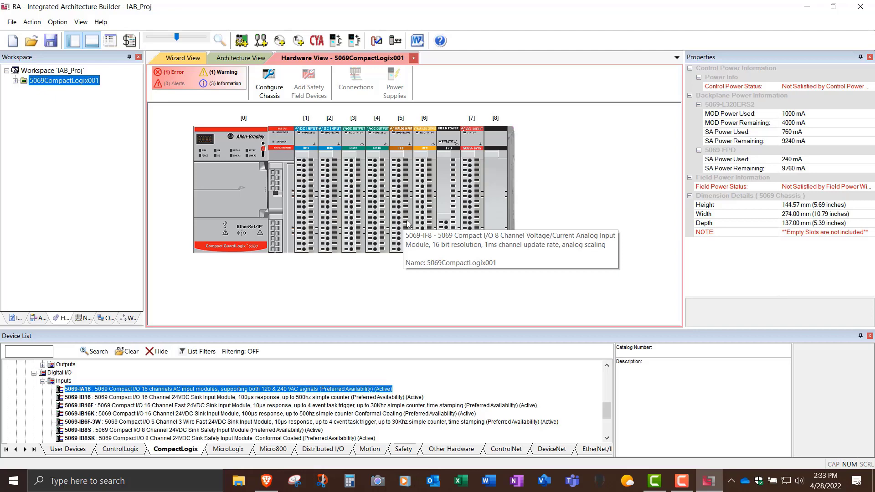
Step: Place the 5069-OA16 16-channel AC output module in slot 8 of the chassis
scroll(221, 404, "down", 1)
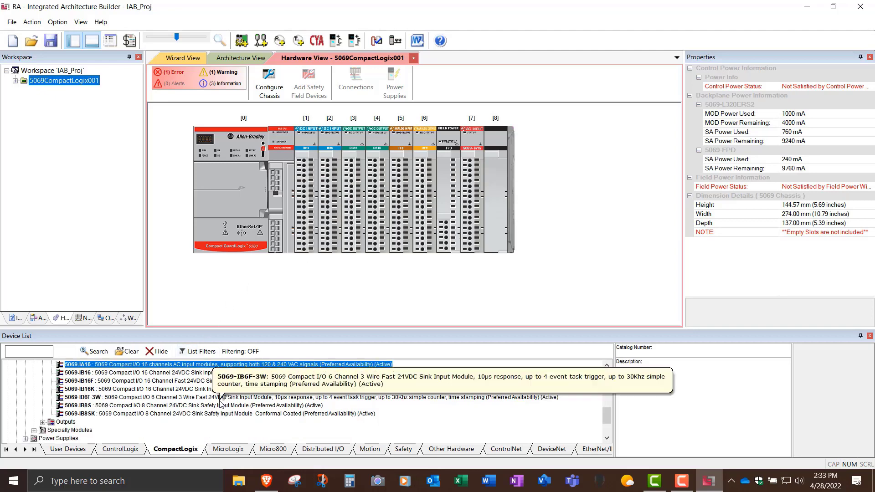
left_click(44, 422)
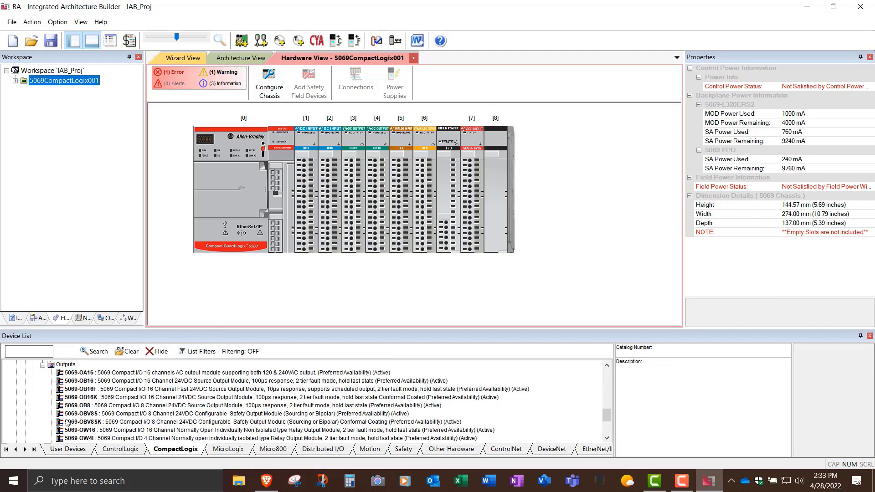
left_click_drag(96, 373, 497, 215)
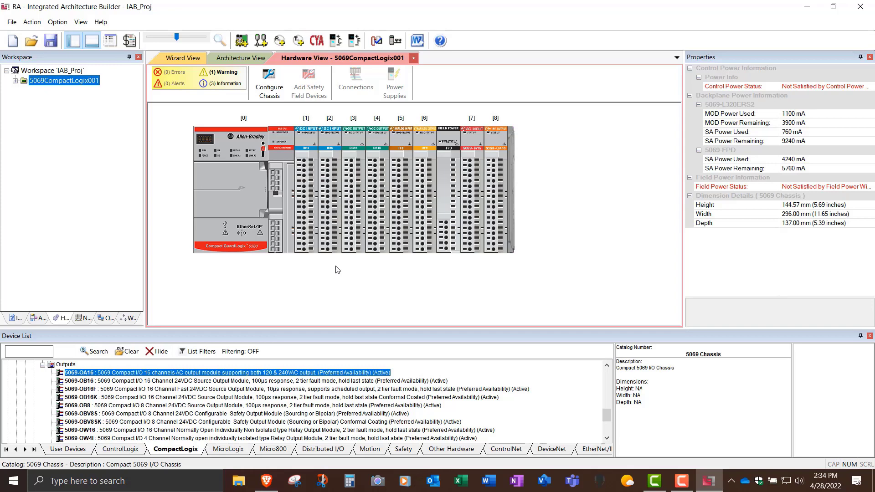
Step: Add a new standalone EtherNet/IP network named EtherNet/IP001 with the Standalone Switch topology
mouse_move(230, 250)
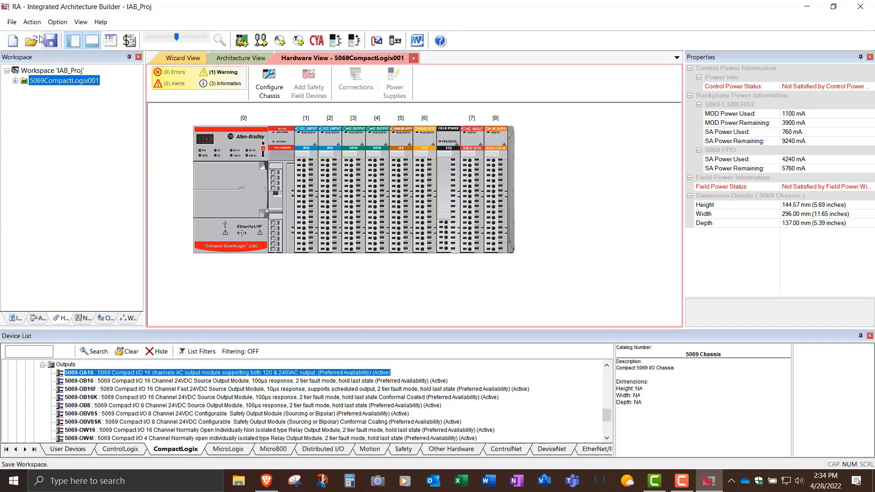
left_click(32, 23)
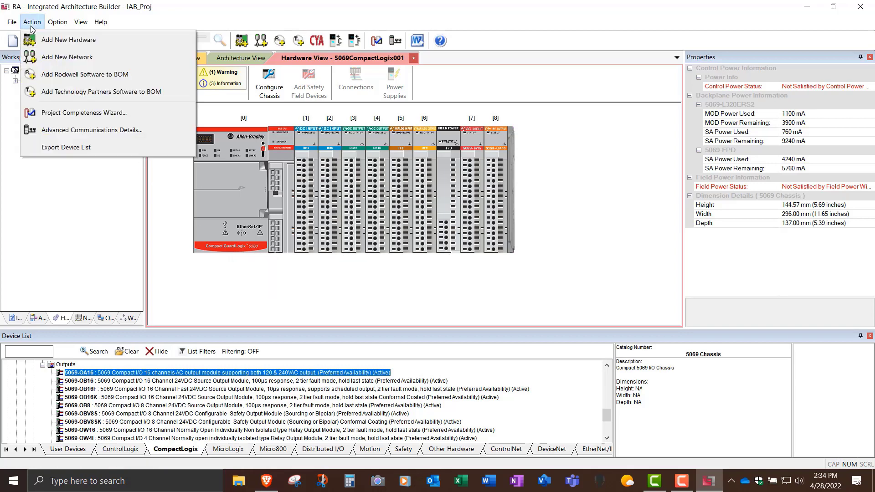
left_click(42, 58)
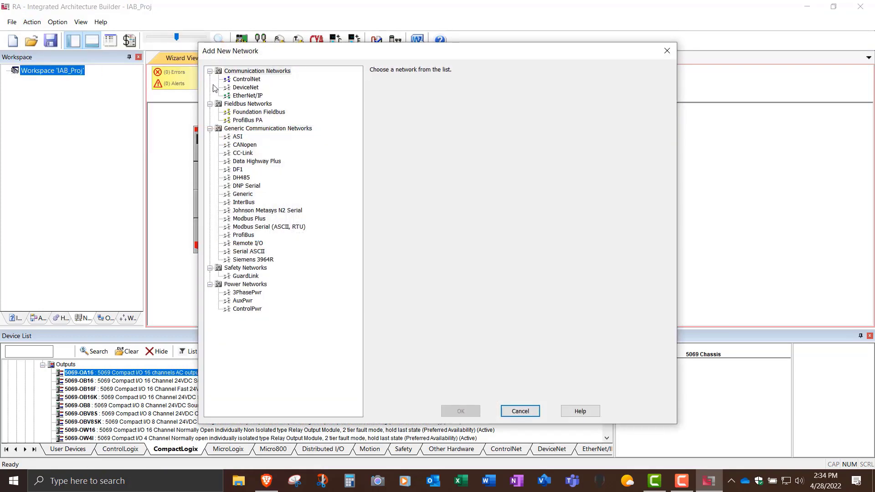
left_click(239, 96)
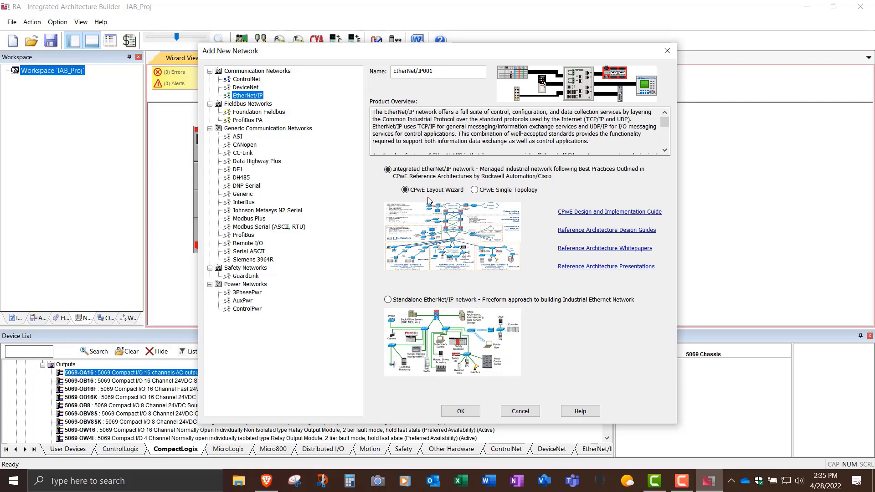
key("Tab")
left_click(387, 300)
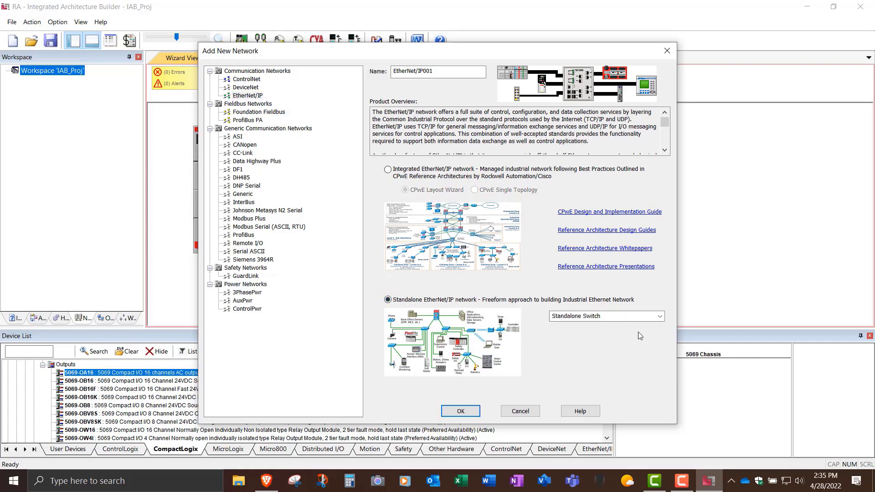
left_click(659, 317)
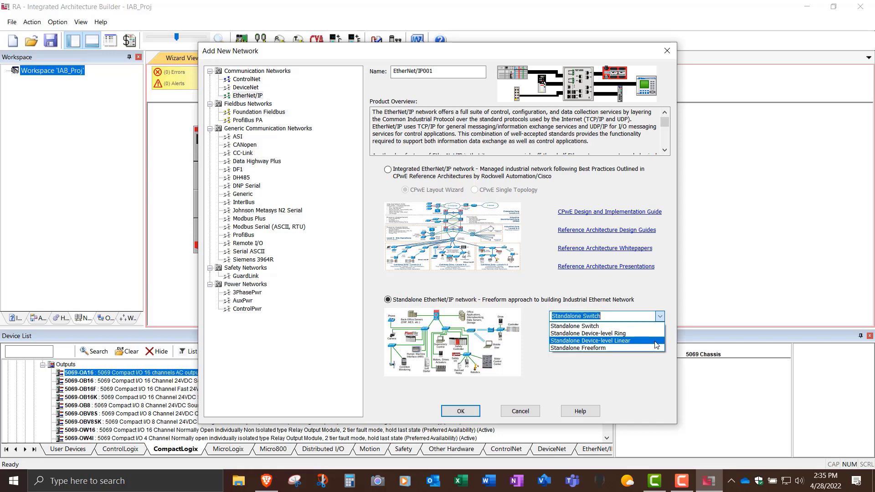
left_click(613, 318)
left_click(469, 412)
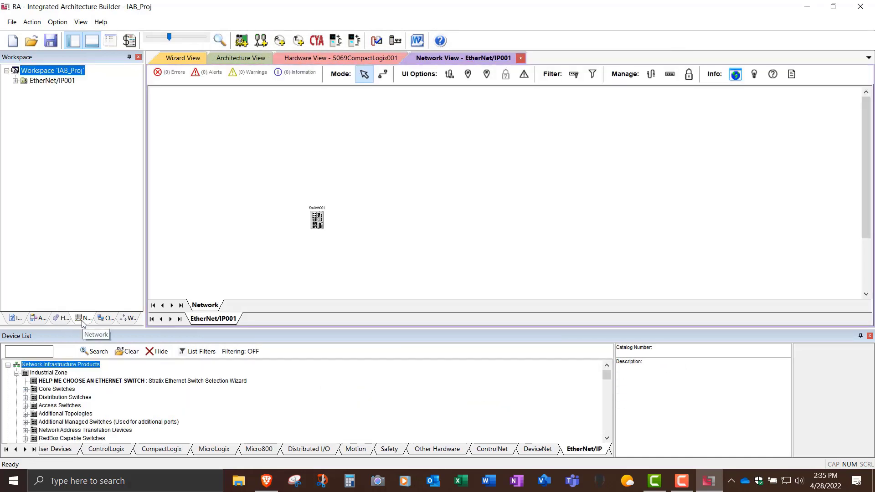
Step: Enlarge the network diagram and reposition Switch001 nearer the diagram's upper-left area
left_click_drag(316, 224, 307, 192)
left_click_drag(169, 37, 192, 37)
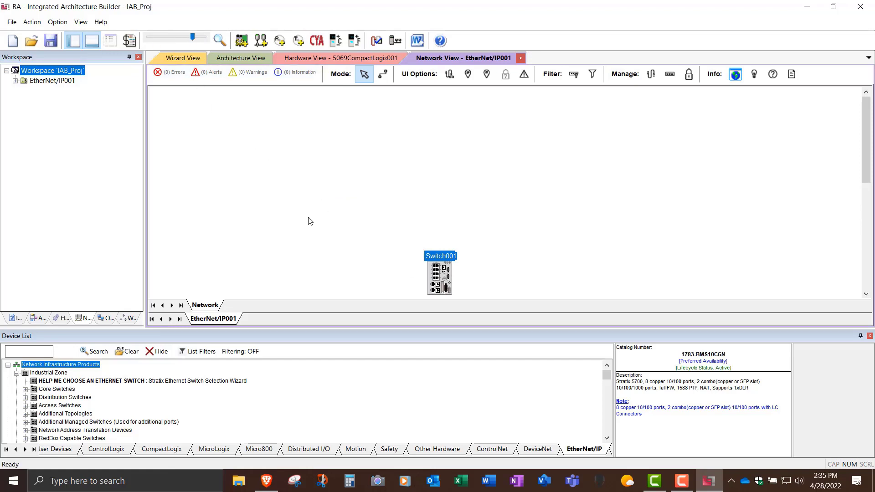
scroll(313, 225, "down", 3)
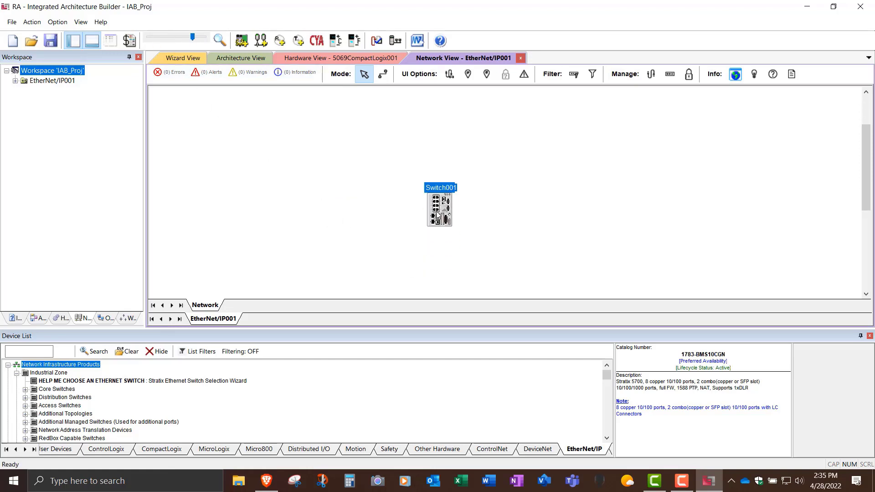
left_click_drag(432, 216, 286, 186)
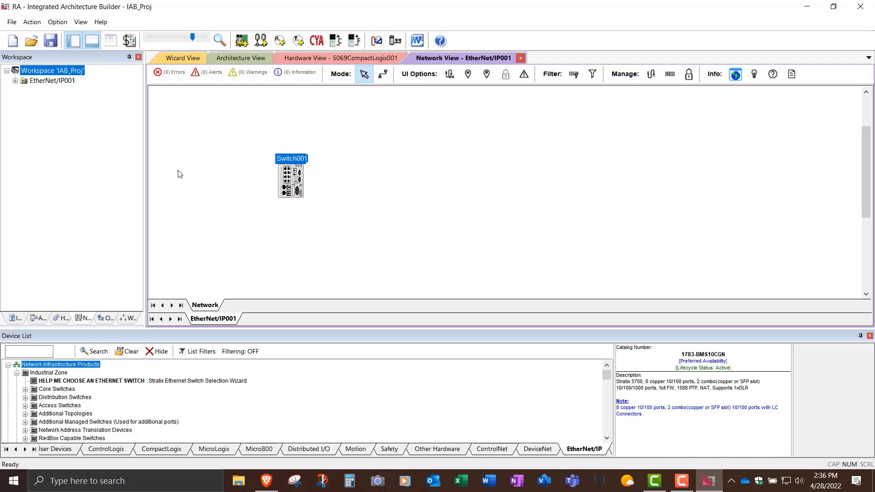
Step: Set the EtherNet/IP port mode of the 5069-L320ERS2 controller to Multiple IP Addresses (Dual IP Mode)
left_click(61, 319)
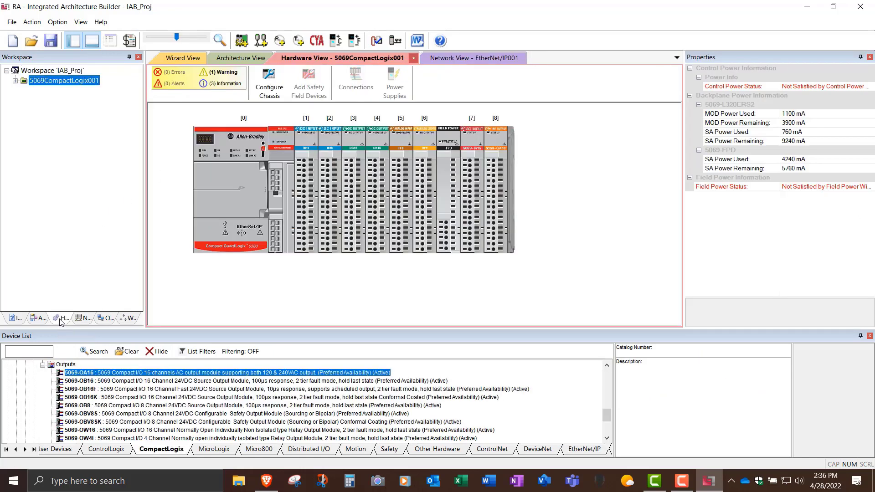
right_click(229, 191)
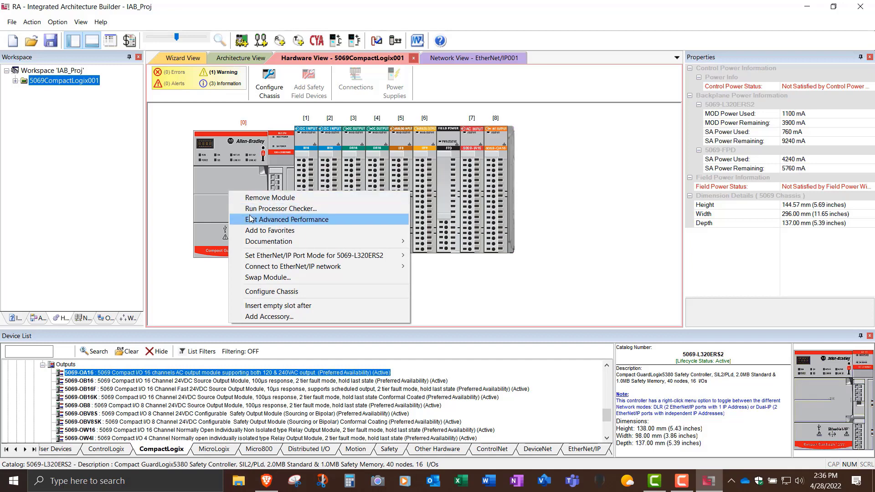
mouse_move(285, 257)
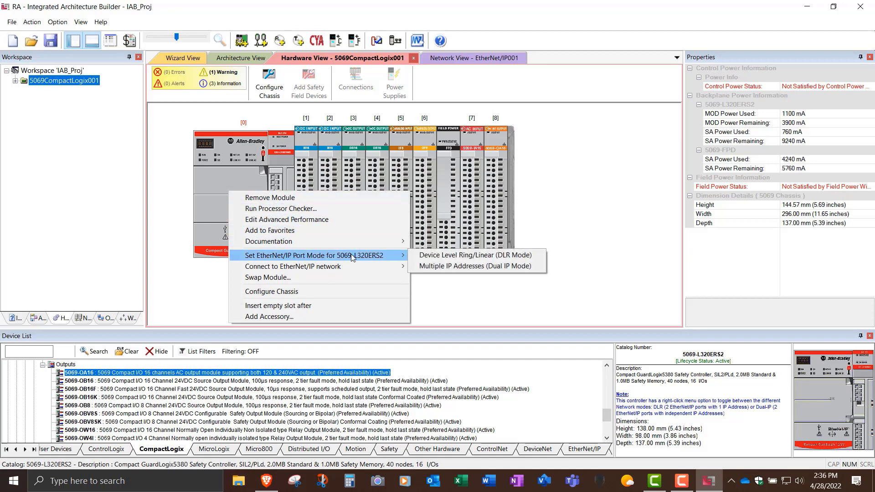
left_click(433, 269)
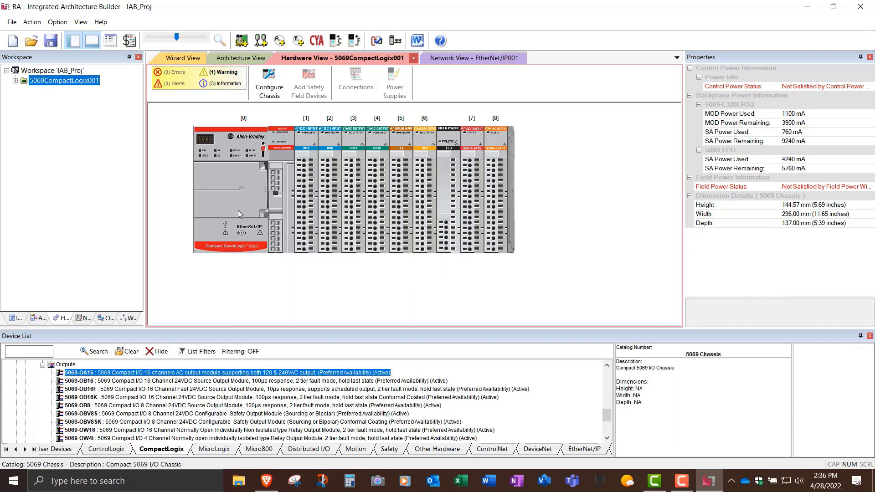
Step: Connect port A1 of the 5069-L320ERS2 controller to Switch001 on the EtherNet/IP001 network
right_click(225, 203)
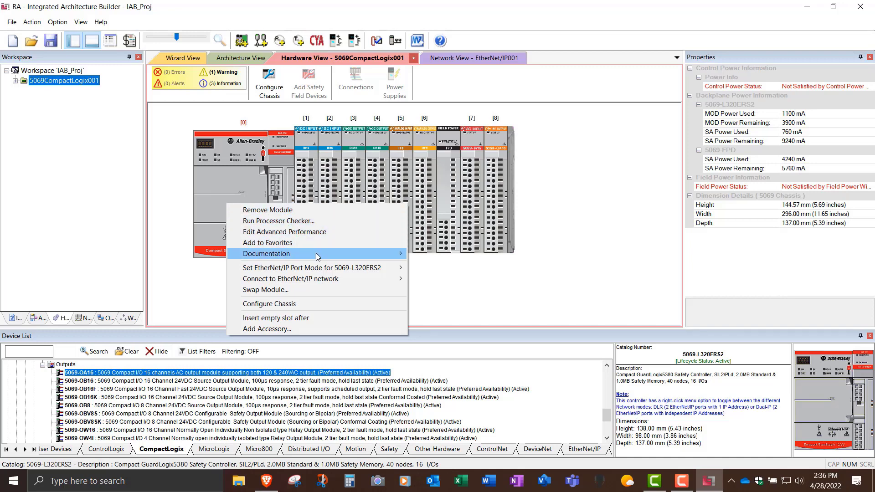
mouse_move(324, 283)
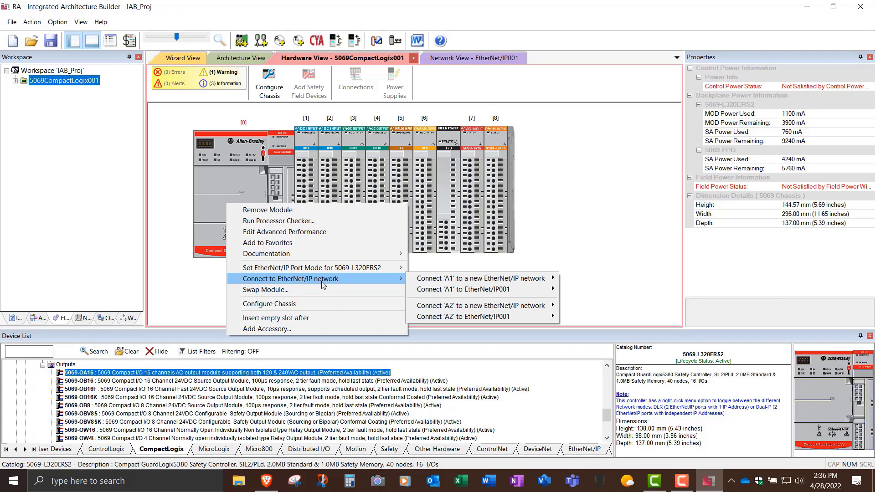
mouse_move(430, 294)
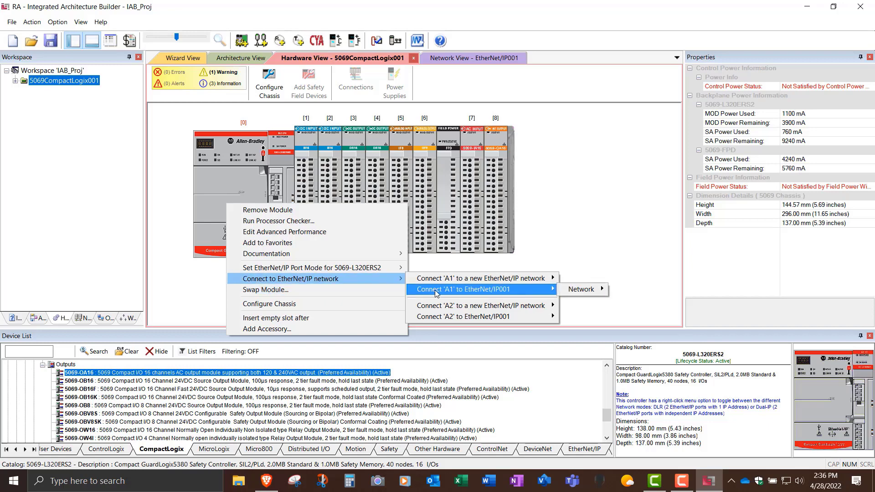
mouse_move(583, 290)
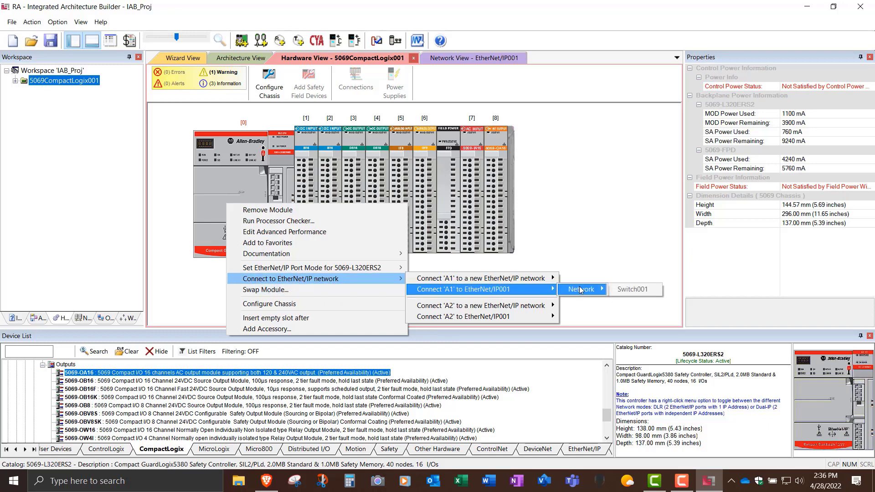
left_click(634, 291)
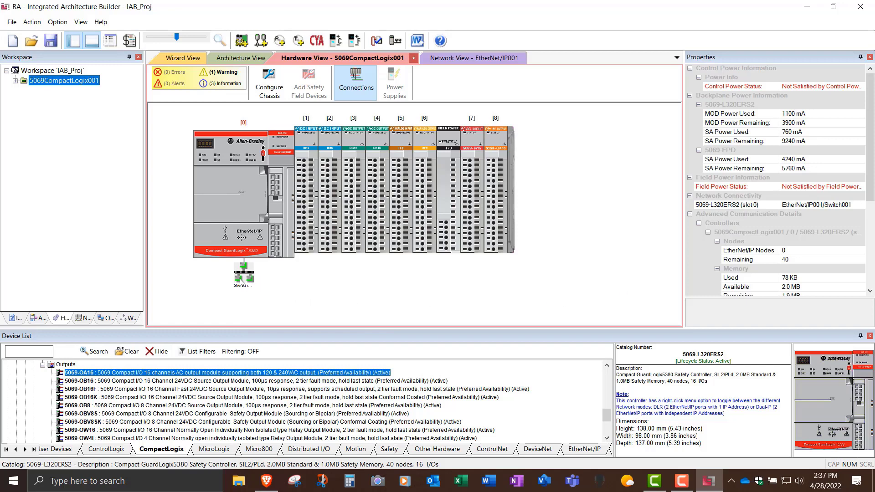
Step: Toggle the chassis's network connection display off and back on to check the controller's switch link
left_click(357, 90)
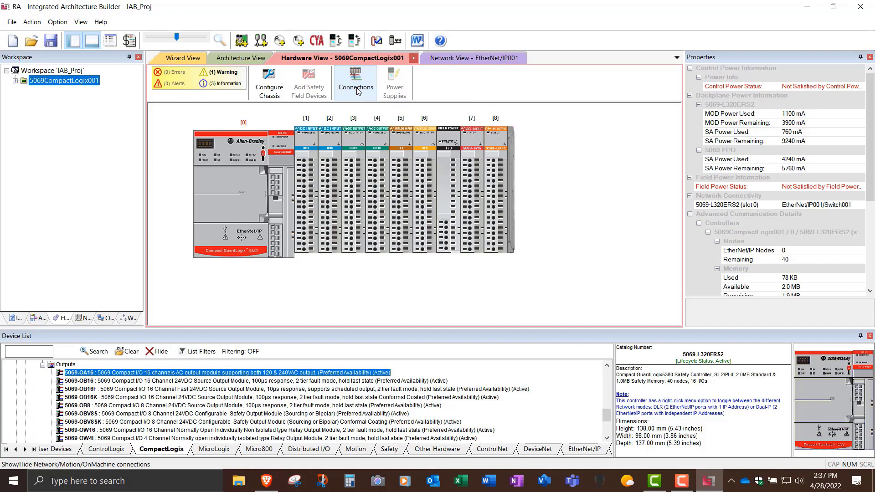
left_click(357, 90)
left_click(357, 90)
left_click(357, 90)
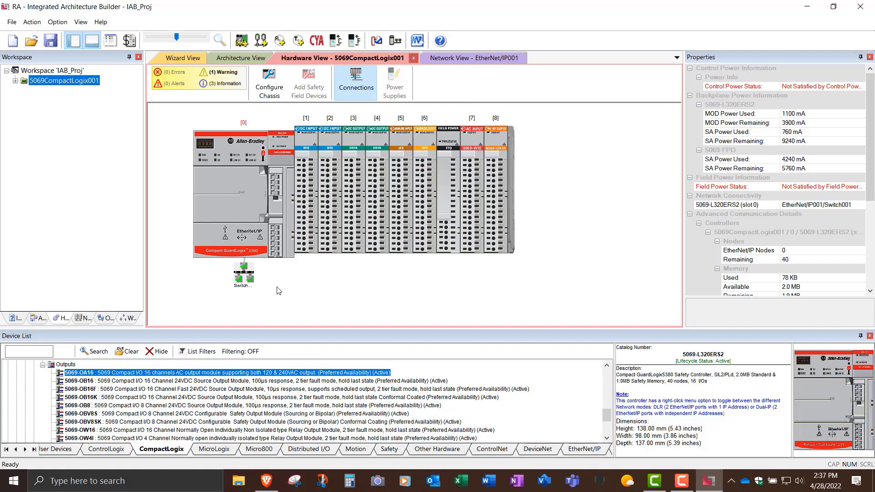
left_click(314, 284)
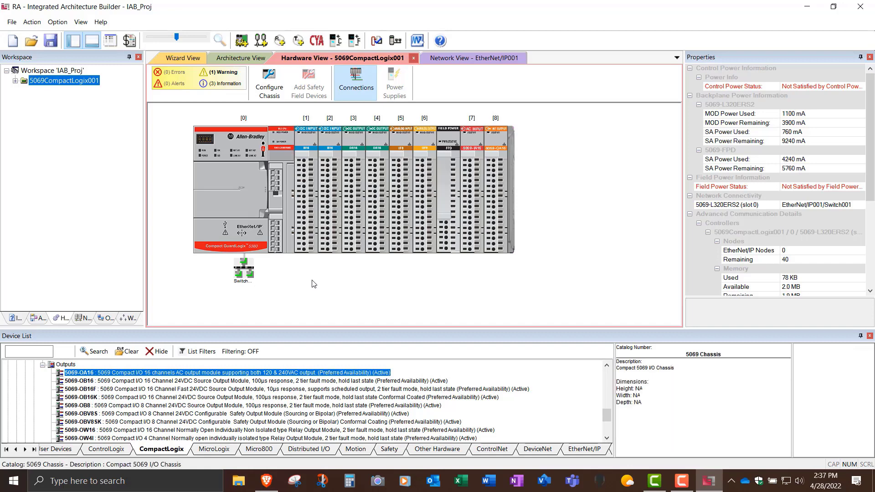
Step: Move the 5069CompactLogix001 chassis slightly higher above Switch001 in the EtherNet/IP001 network diagram
left_click(85, 319)
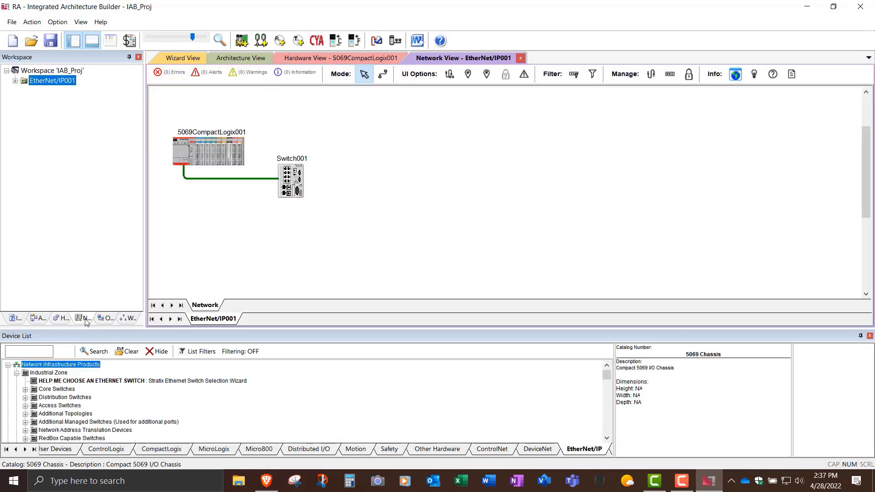
left_click_drag(214, 160, 219, 139)
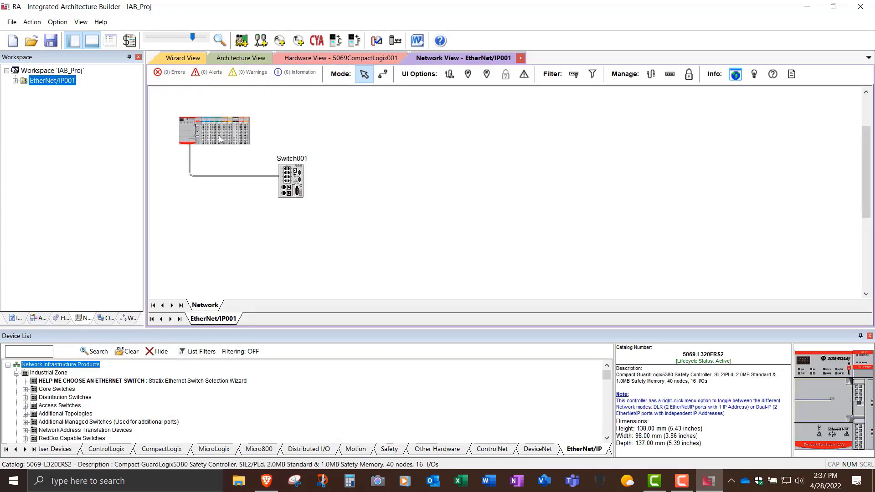
mouse_move(297, 190)
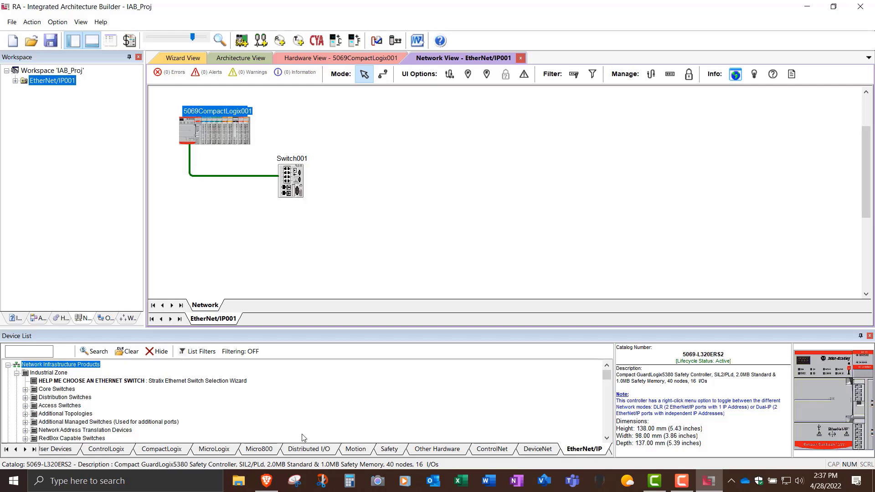
Step: Locate the PanelView 5510 10-inch graphic terminals among the EtherNet/IP network devices in the device list
scroll(127, 413, "down", 1)
scroll(127, 413, "down", 3)
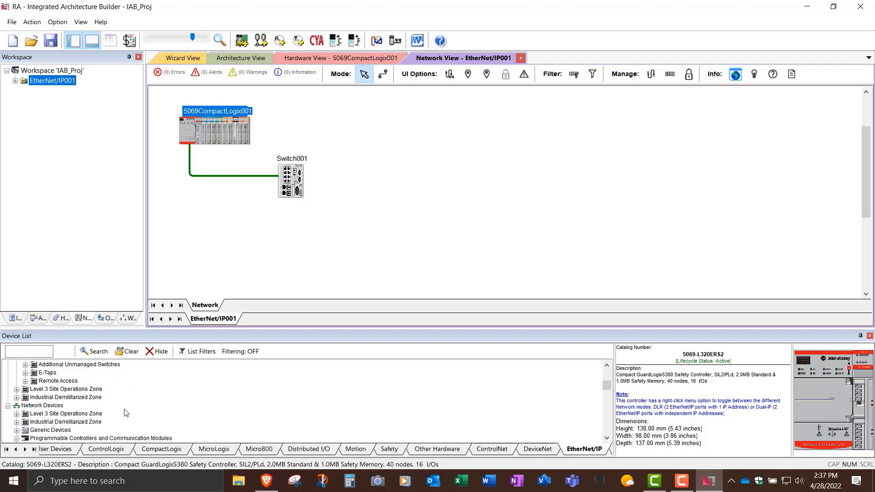
scroll(126, 413, "down", 1)
scroll(126, 413, "down", 4)
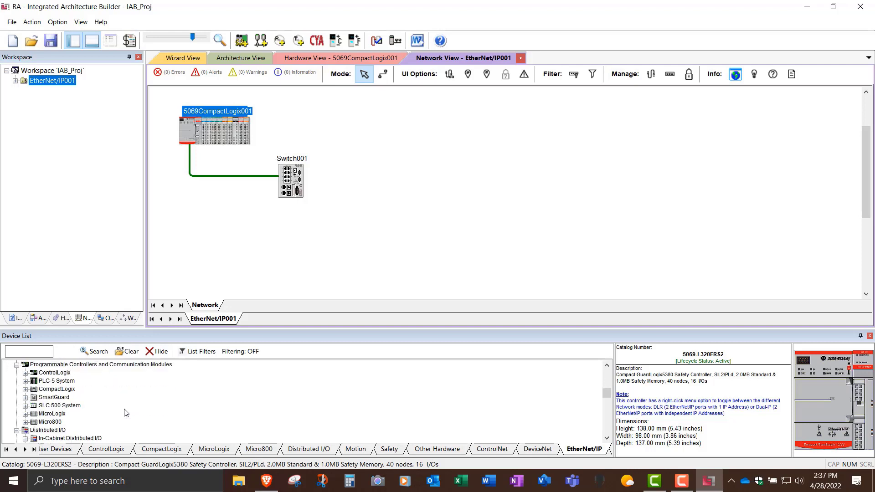
scroll(126, 413, "down", 4)
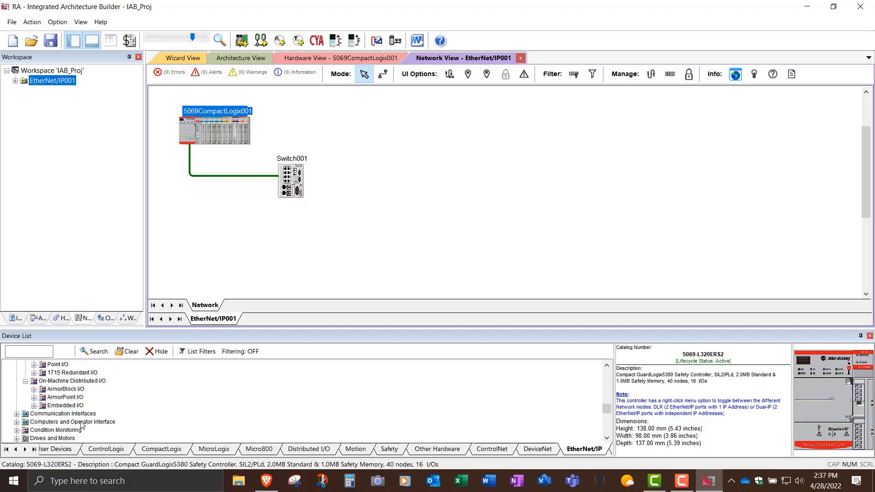
scroll(80, 424, "down", 1)
left_click(17, 397)
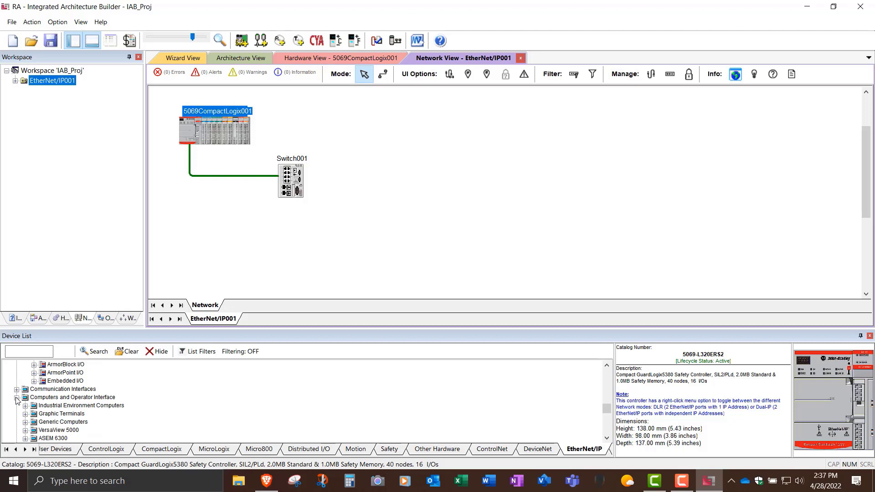
scroll(102, 409, "down", 1)
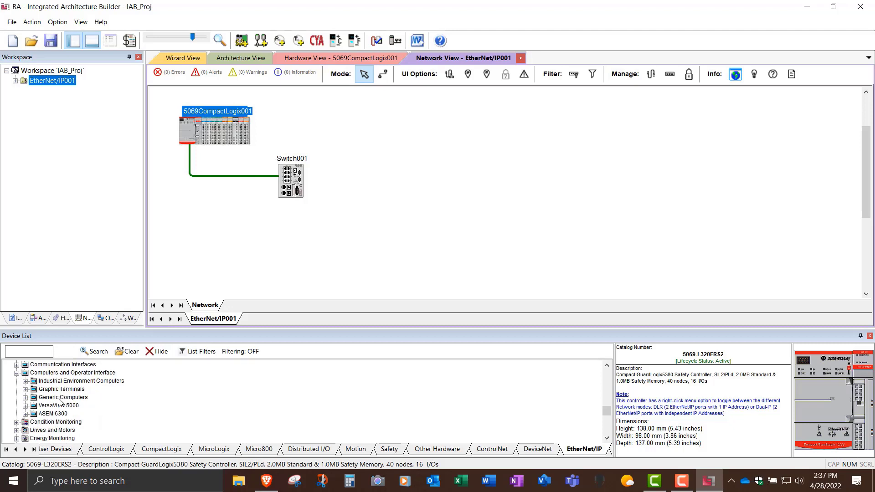
left_click(26, 390)
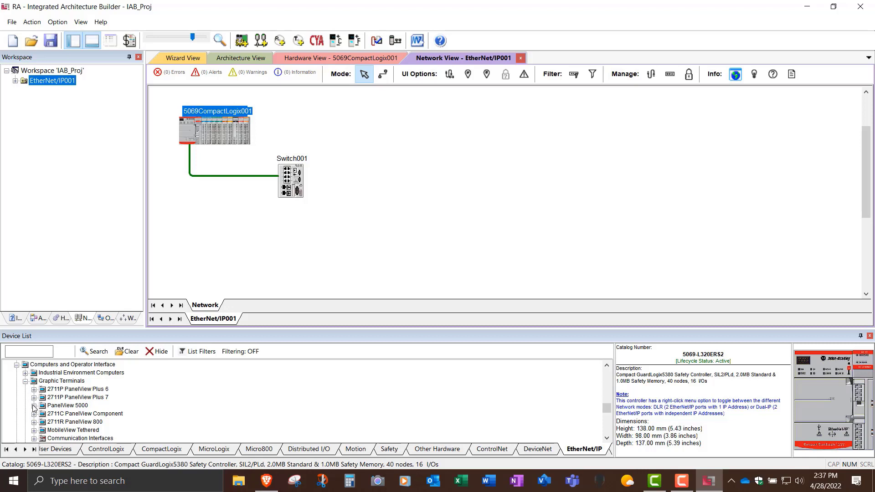
left_click(33, 405)
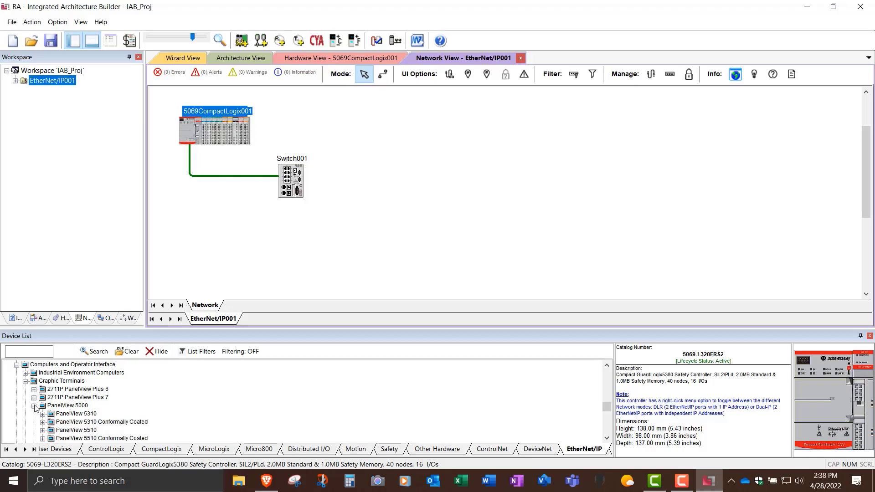
scroll(159, 421, "down", 1)
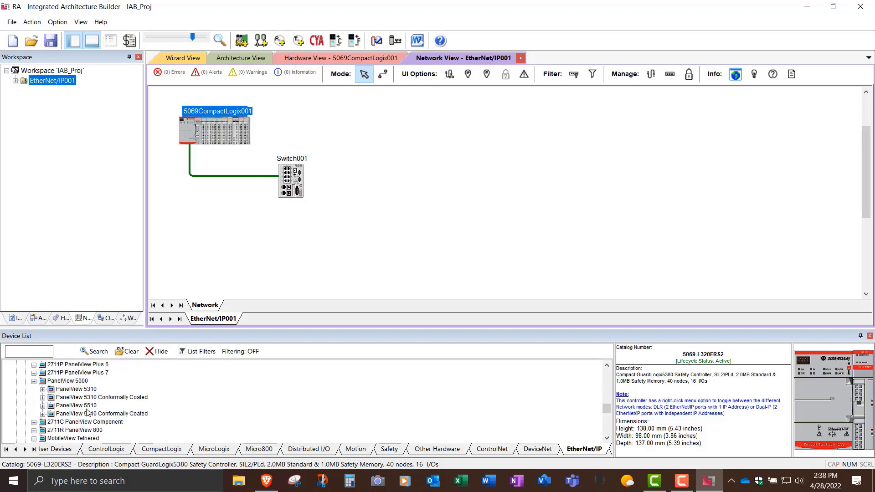
left_click(42, 409)
scroll(156, 410, "down", 2)
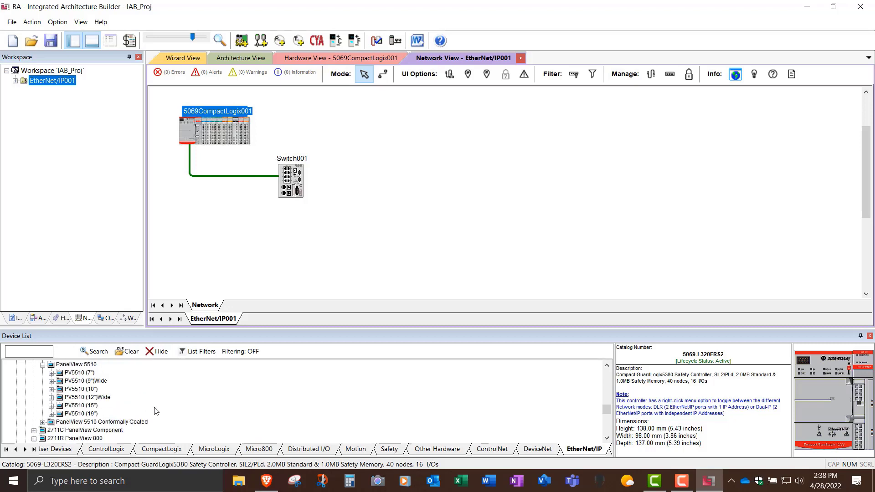
left_click(51, 389)
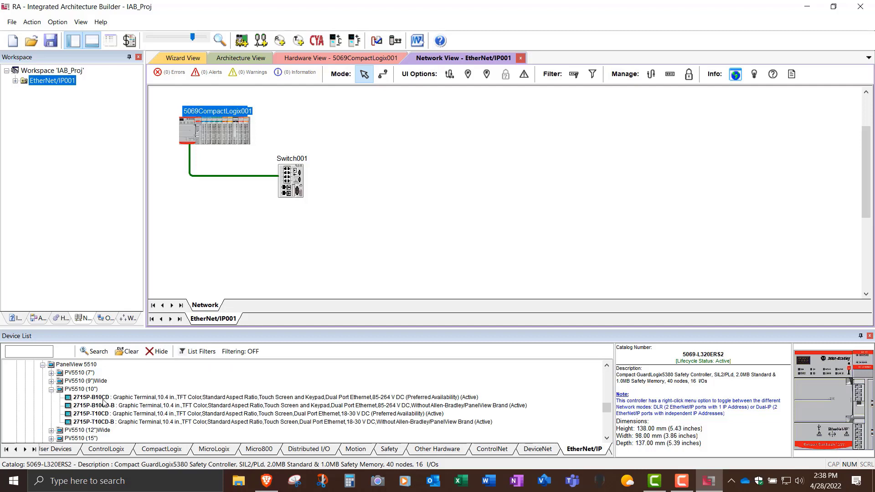
Step: Compare the 2715P-B10CD and 2715P-T10CD terminals and add the 2715P-B10CD to the network below Switch001
left_click(121, 399)
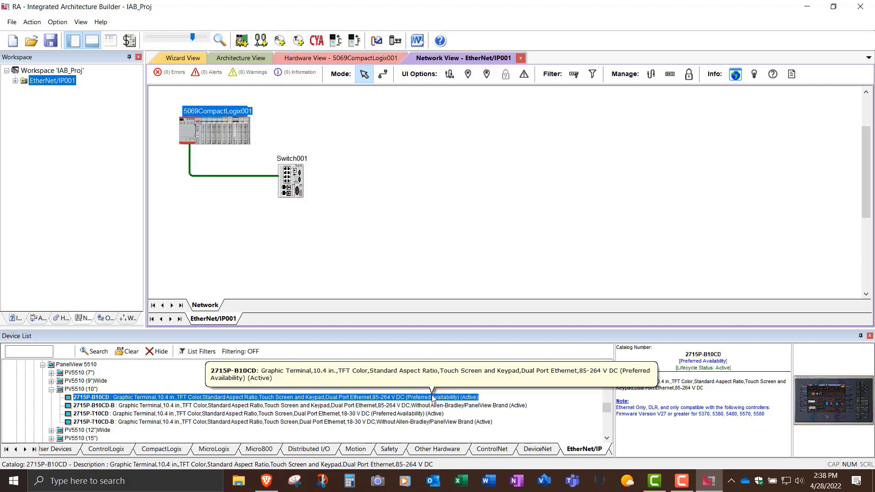
left_click(135, 415)
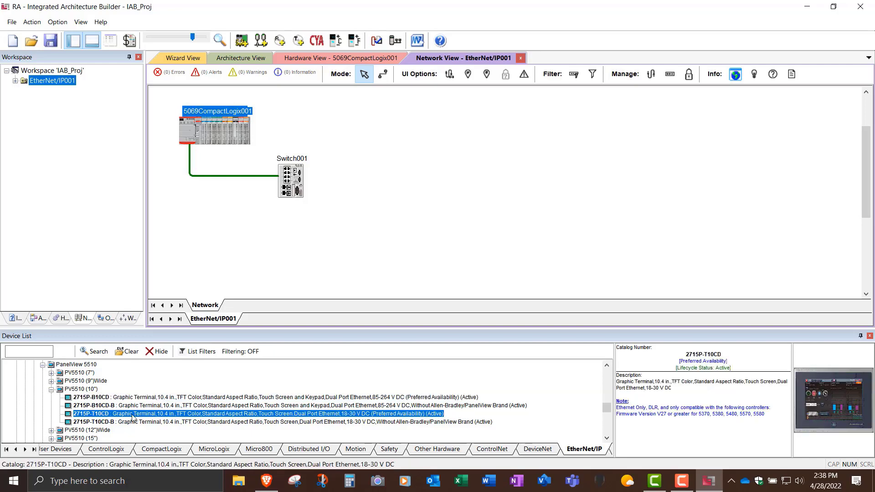
left_click(106, 398)
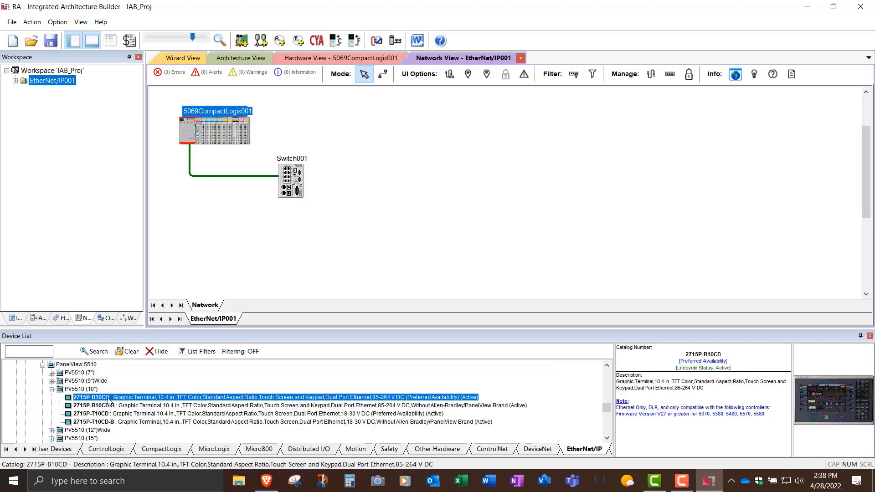
left_click_drag(108, 401, 299, 268)
left_click(351, 273)
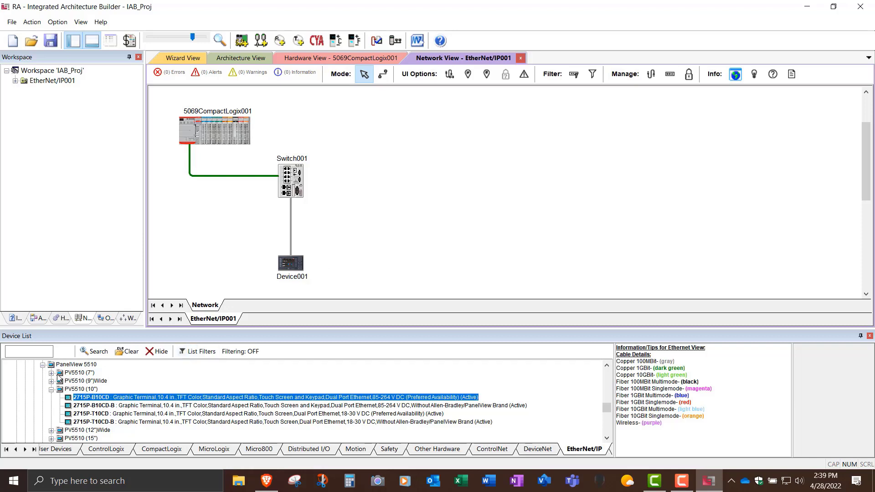
Step: Add a PowerFlex525 drive from the AC low-voltage compact drives to the EtherNet/IP001 network beside Switch001
left_click(43, 365)
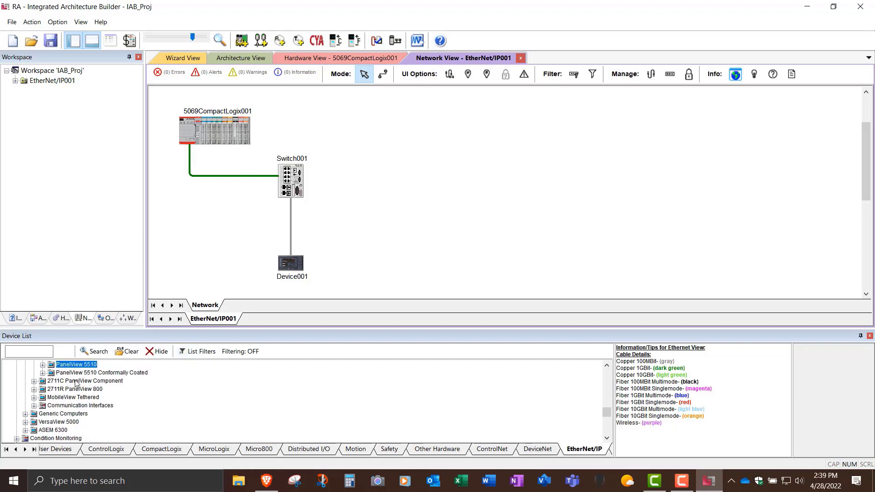
scroll(138, 405, "down", 1)
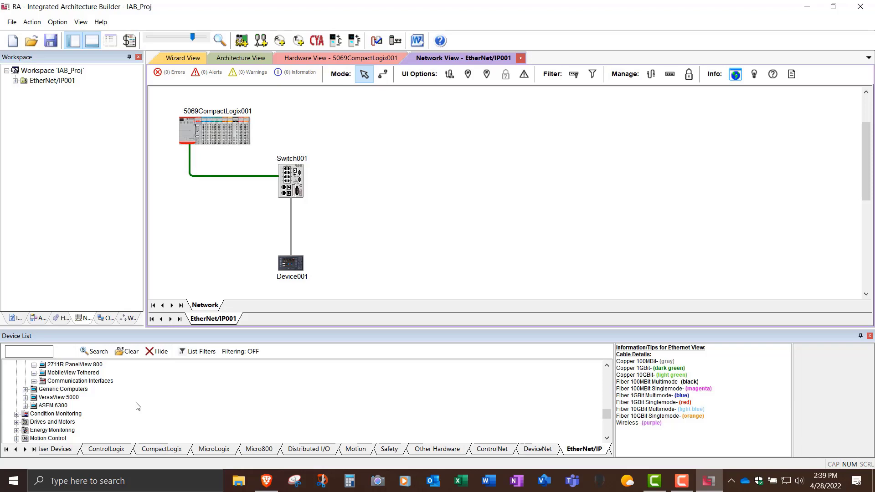
scroll(138, 405, "down", 1)
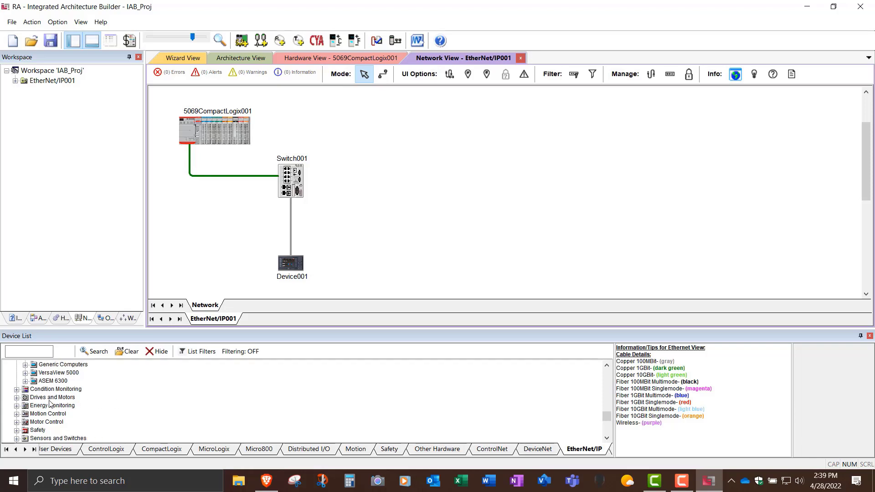
left_click(16, 397)
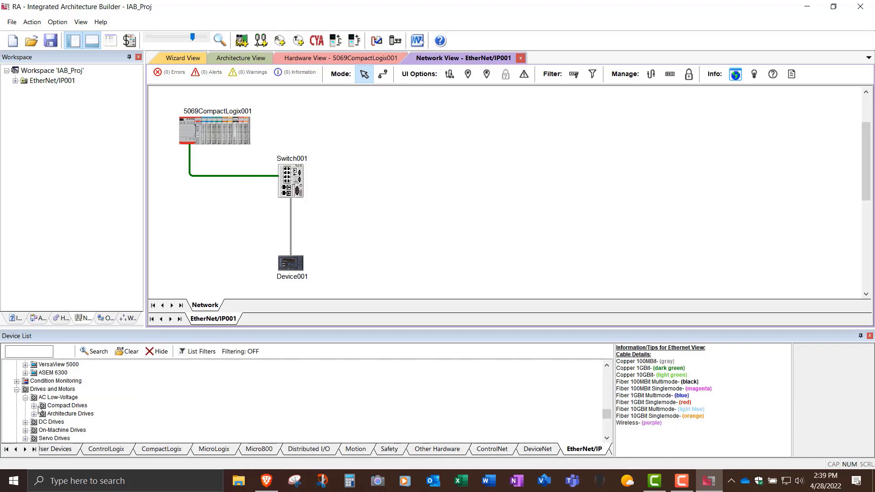
left_click(35, 406)
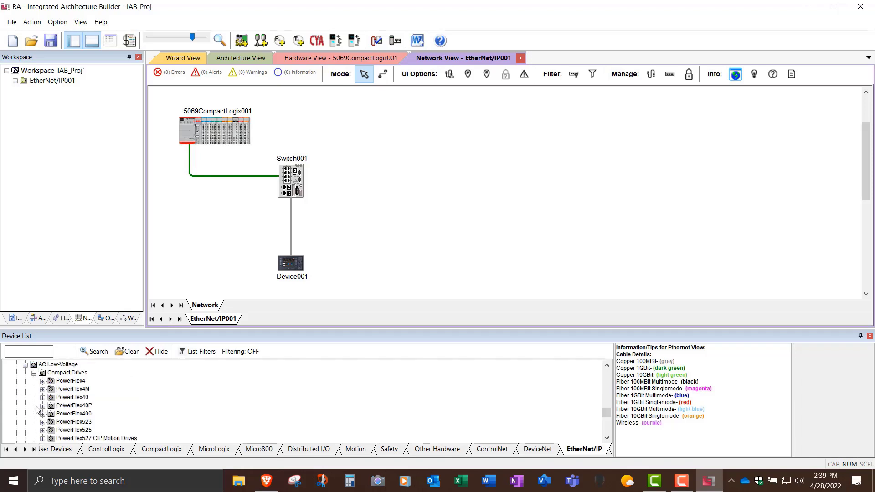
scroll(139, 413, "down", 1)
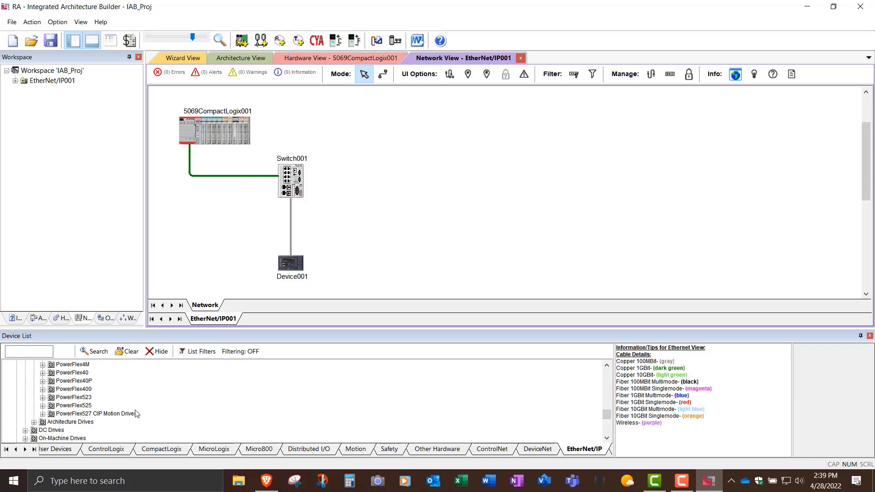
left_click(42, 406)
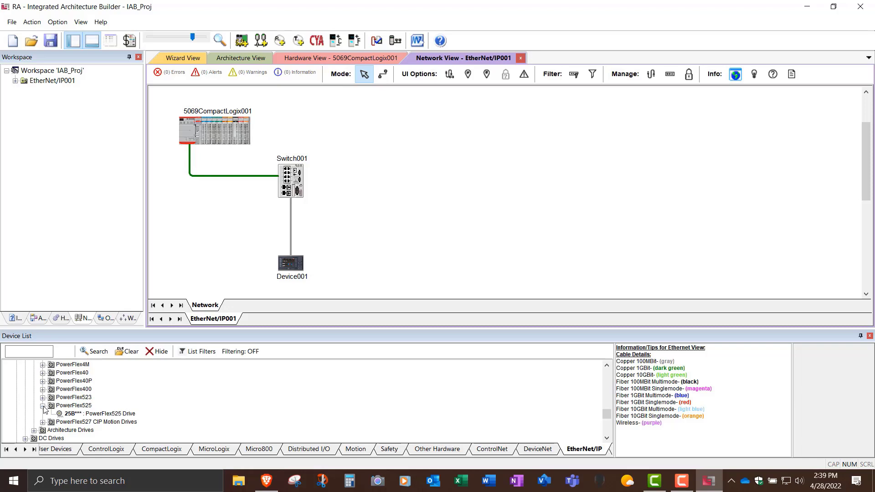
left_click(84, 413)
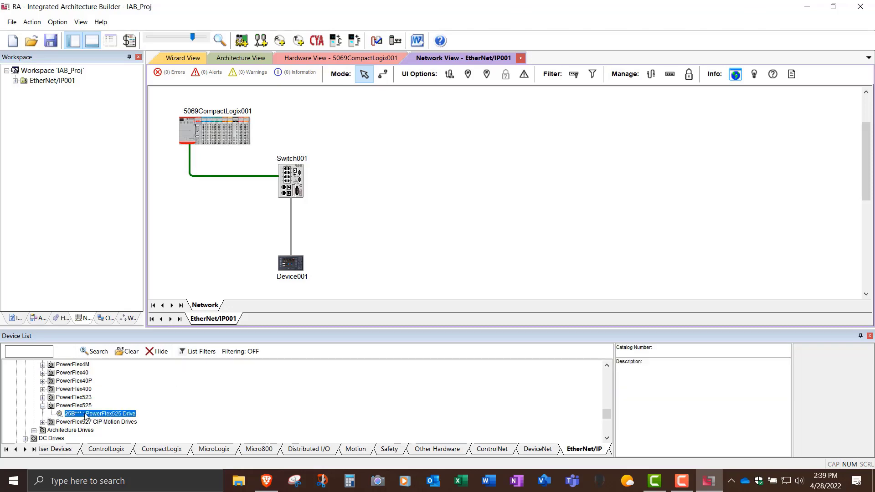
left_click_drag(85, 415, 339, 207)
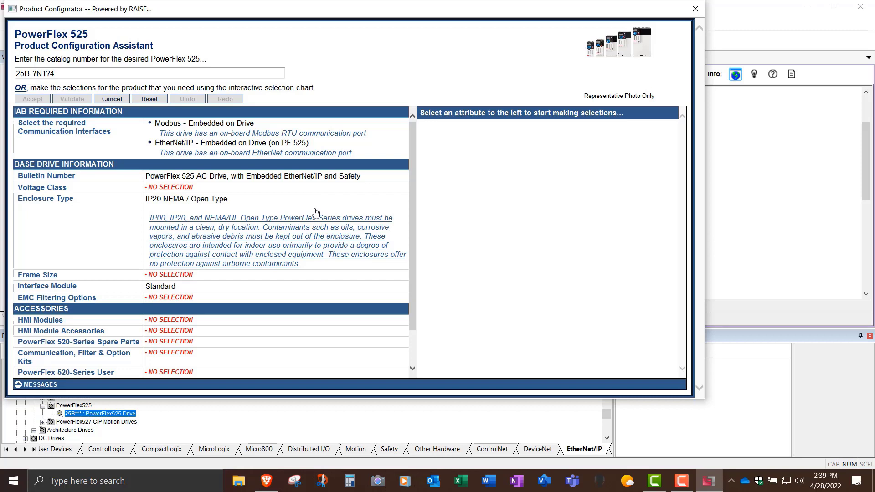
Step: Configure the PowerFlex 525 for 480 VAC, 3 Phase, with 6 Amps output current and No Filter for EMC filtering
left_click(169, 188)
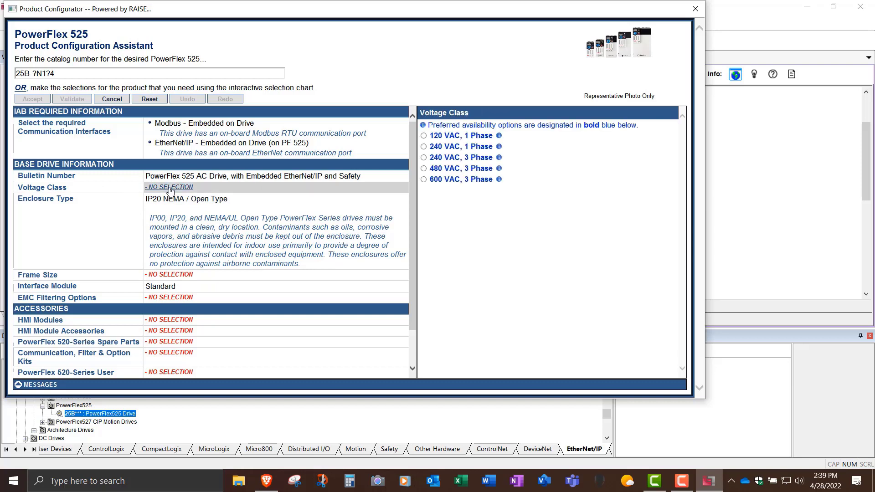
left_click(424, 169)
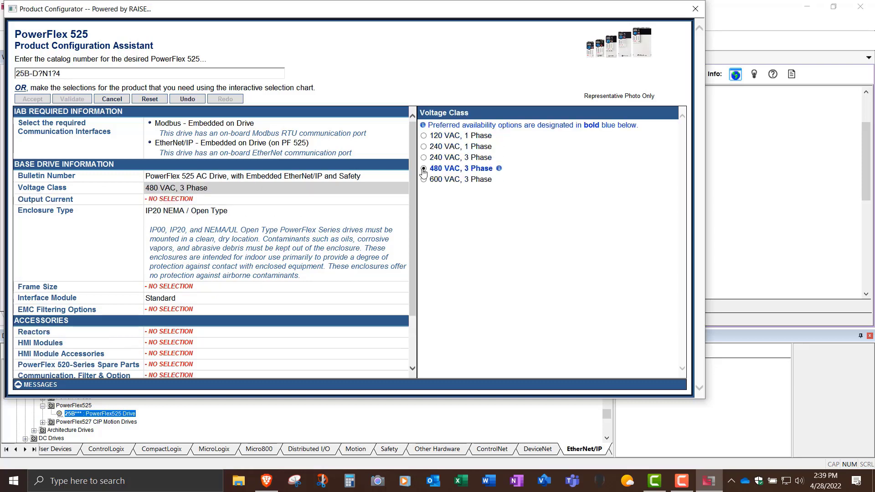
left_click(170, 199)
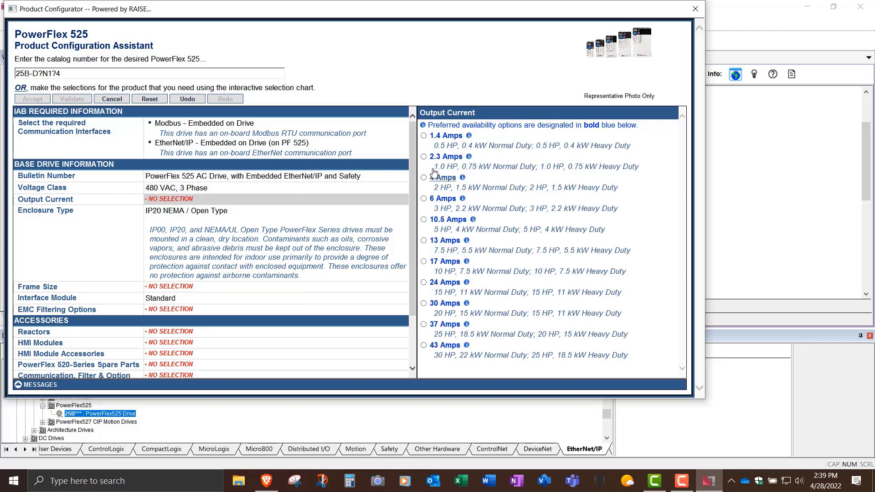
left_click(423, 200)
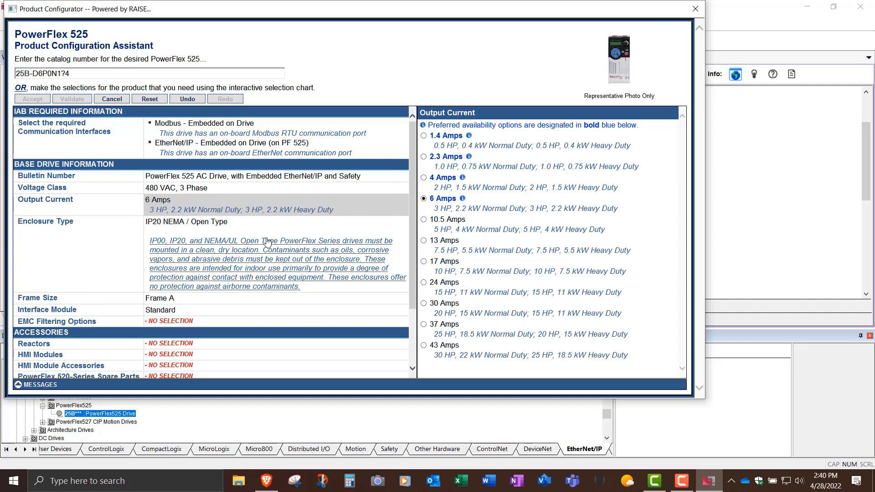
left_click(180, 321)
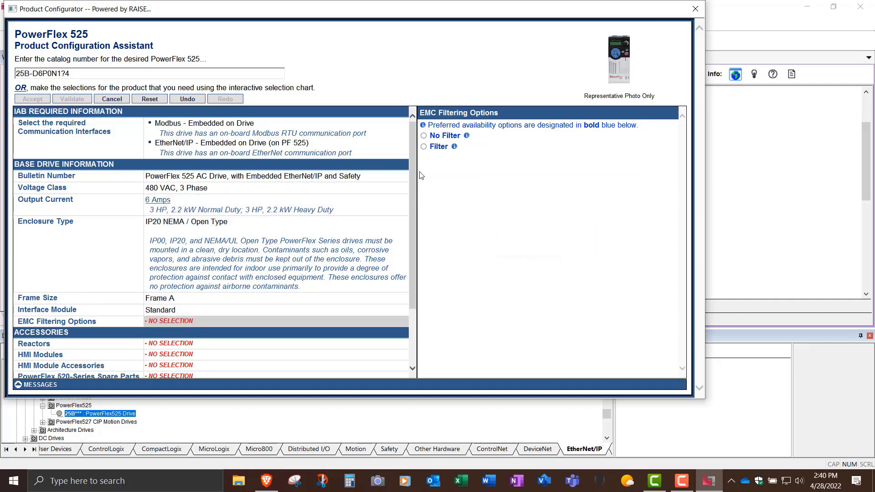
left_click(424, 136)
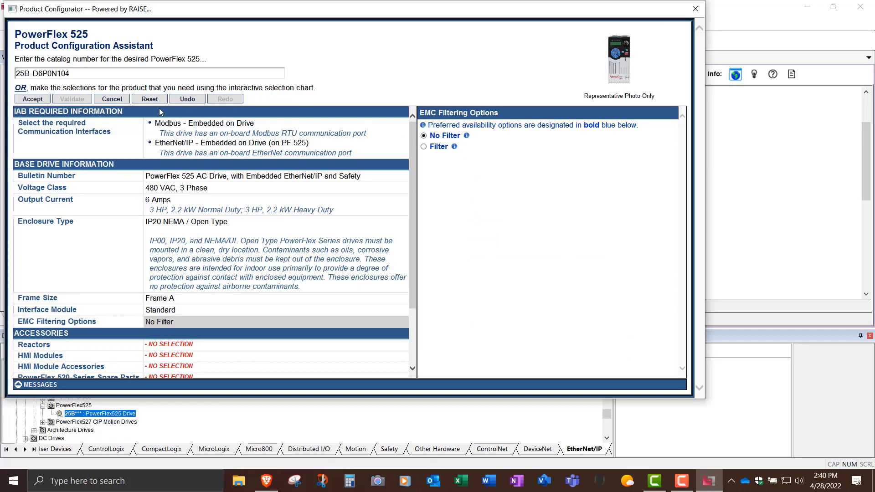
Step: Accept the drive configuration with the Internet update connection enabled and move the drive slightly down and away from Switch001
left_click(41, 103)
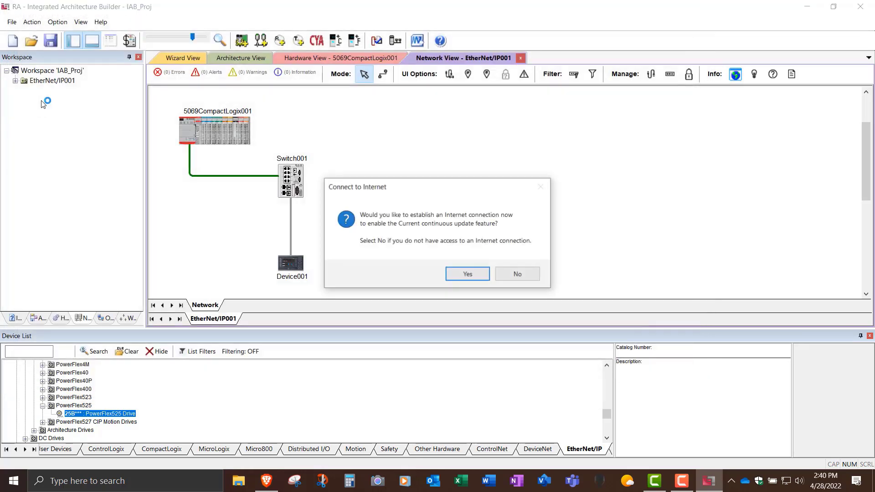
left_click(471, 276)
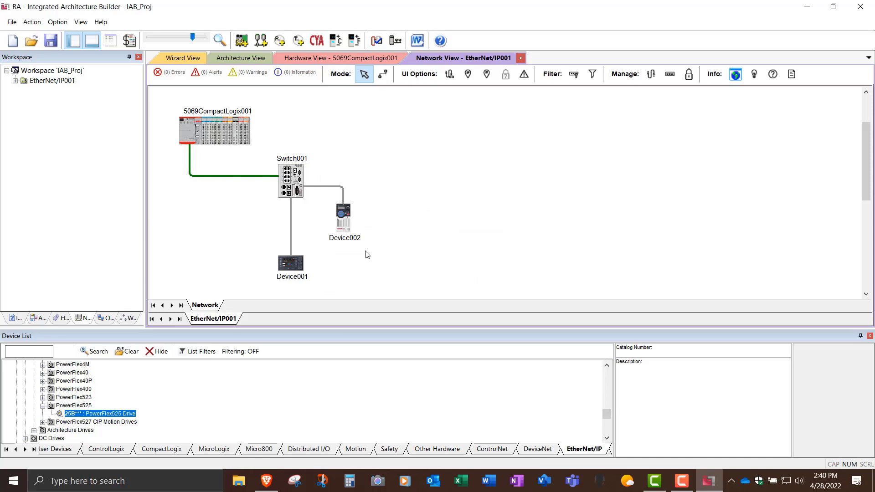
left_click_drag(349, 217, 365, 229)
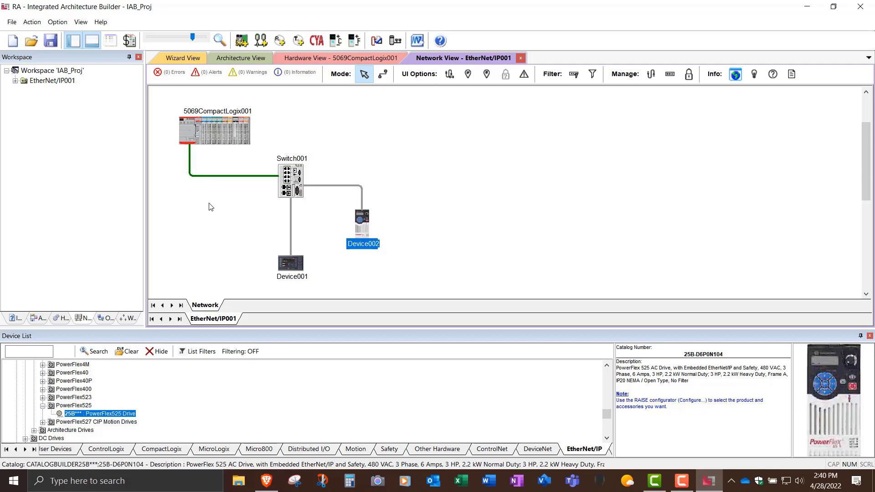
Step: Open the hardware view of the 5069CompactLogix001 chassis and inspect its controller and I/O modules
double_click(187, 139)
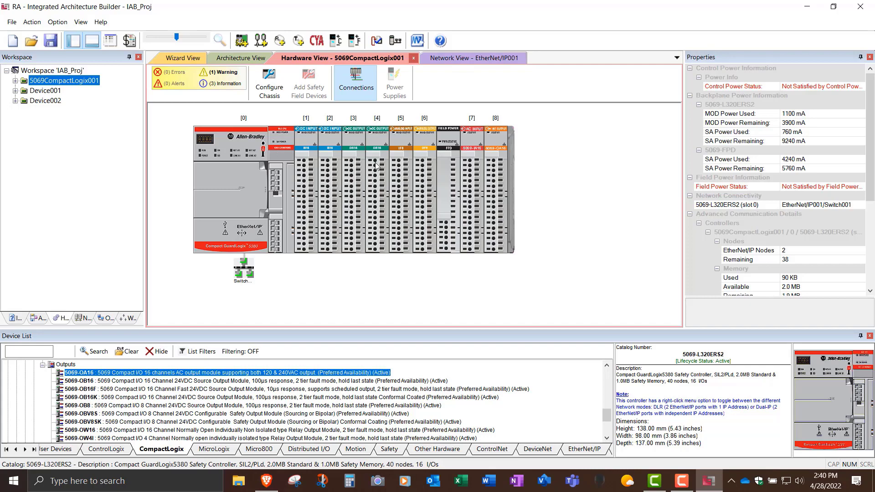
mouse_move(376, 165)
mouse_move(233, 250)
mouse_move(474, 172)
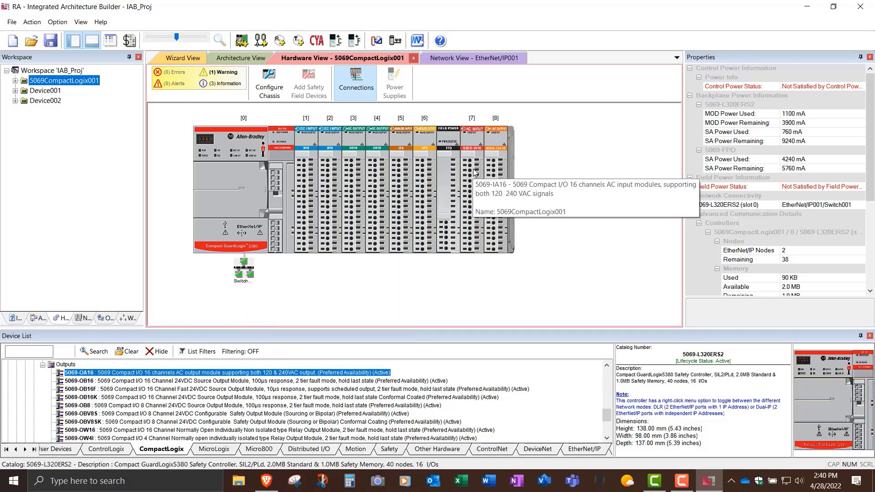
mouse_move(431, 168)
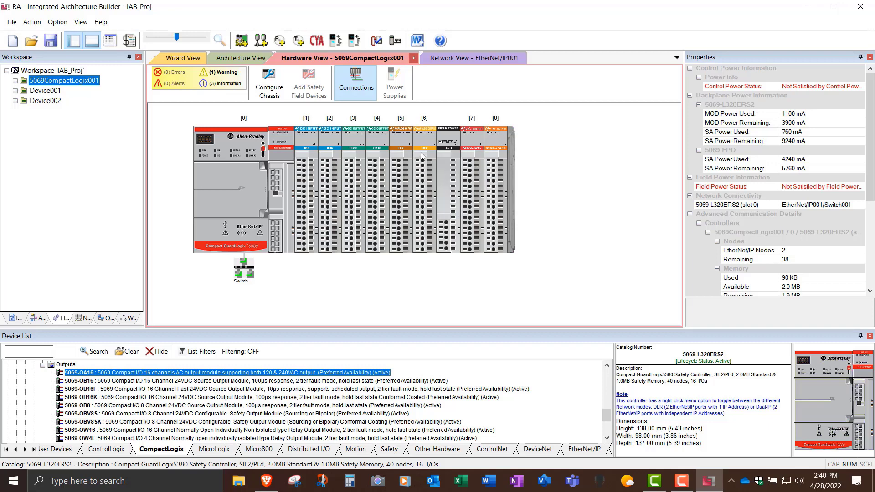
Step: Insert two empty slots after the 5069-OF8 analog output module in slot 6 of the 5069CompactLogix001 chassis
right_click(422, 153)
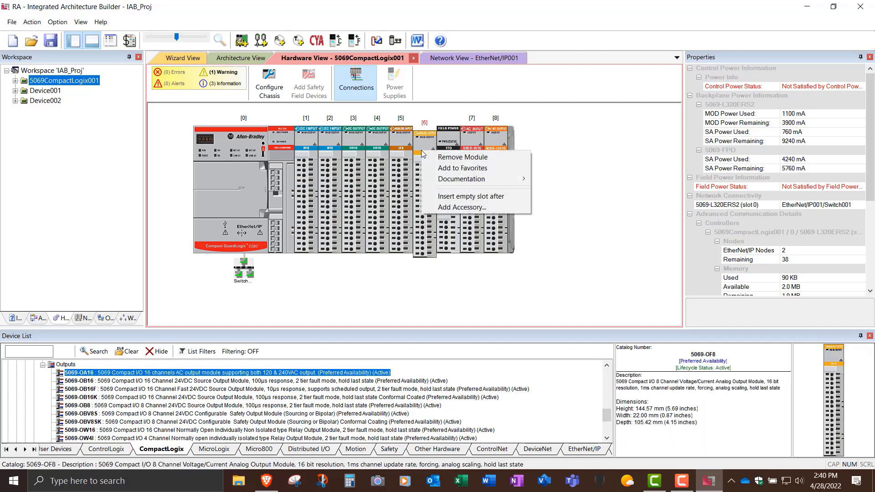
left_click(439, 196)
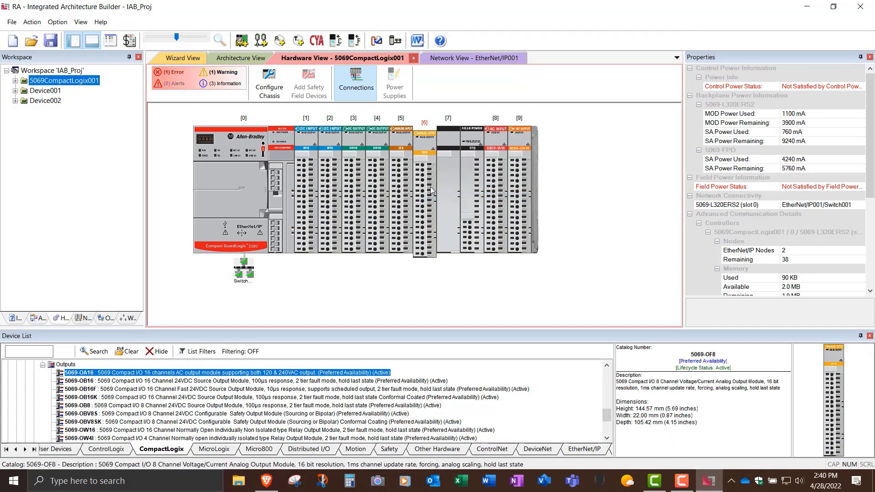
right_click(423, 177)
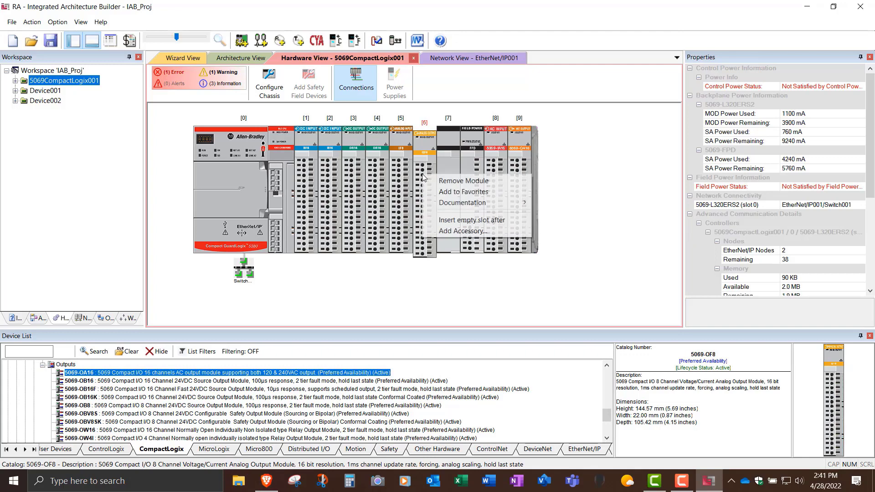
left_click(434, 218)
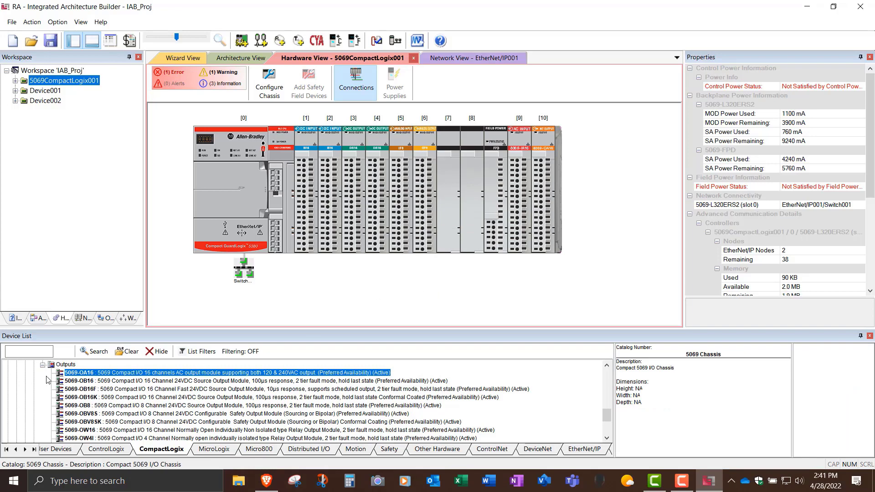
Step: Add a 5069-IB8S safety input module from the 5069 digital inputs to empty slot 7
scroll(111, 394, "up", 3)
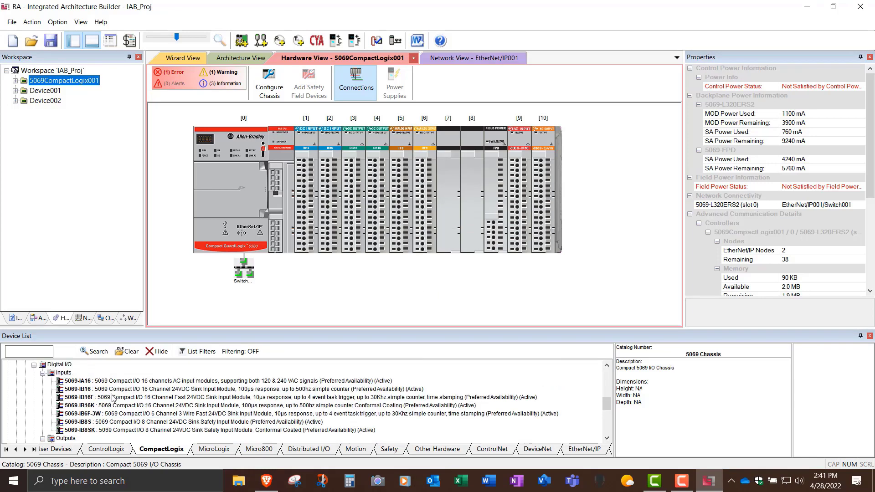
left_click(62, 365)
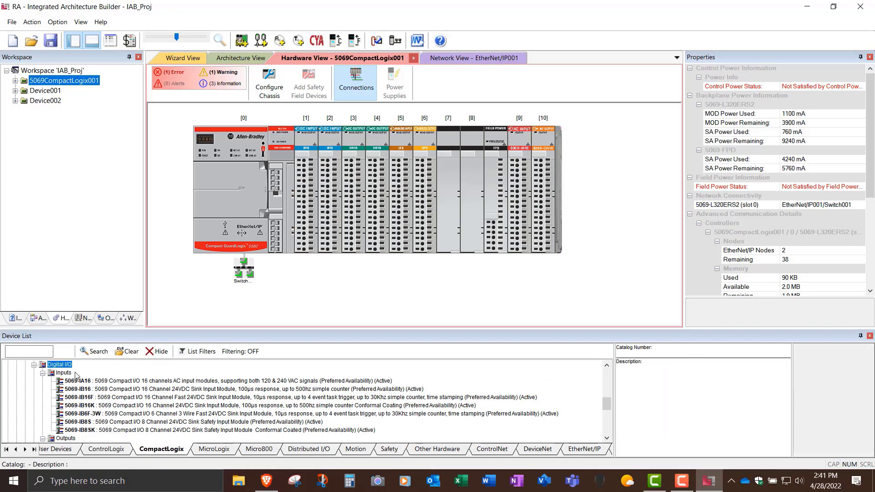
scroll(95, 404, "up", 1)
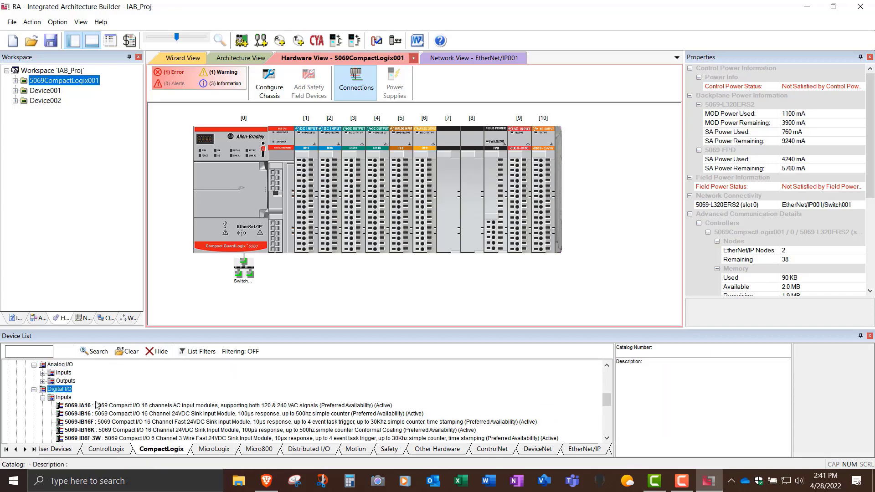
scroll(96, 403, "up", 1)
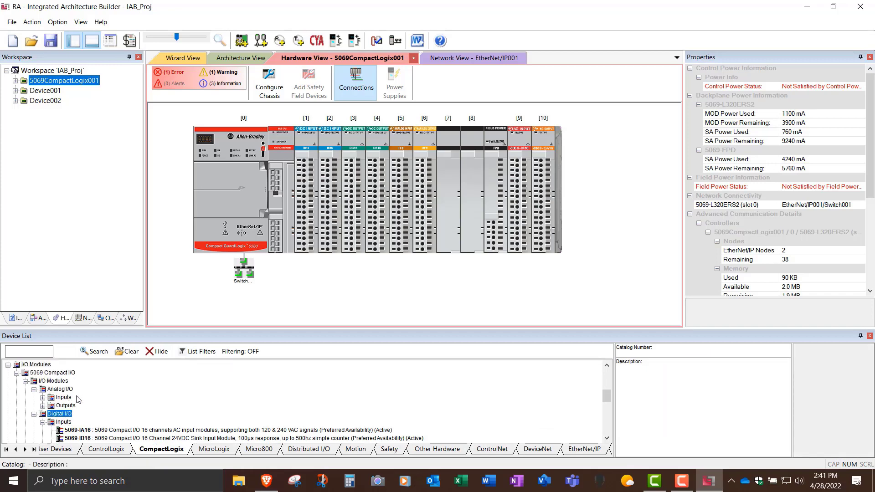
scroll(77, 396, "down", 1)
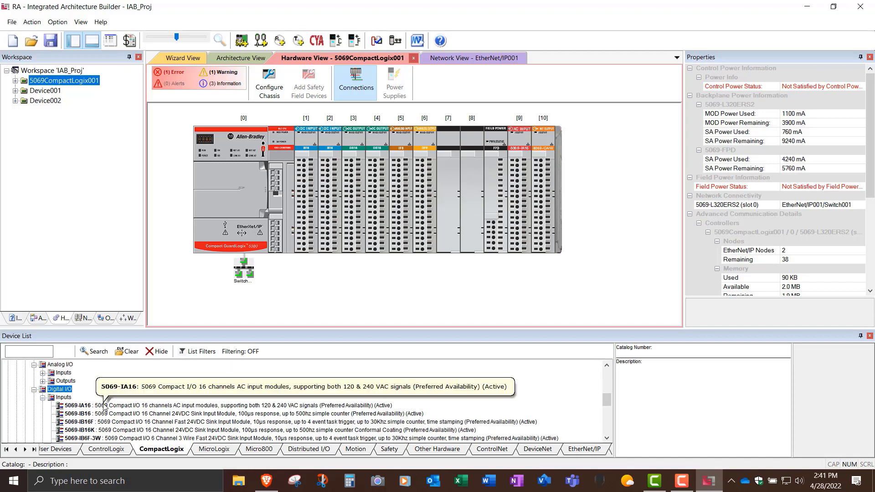
scroll(104, 406, "down", 1)
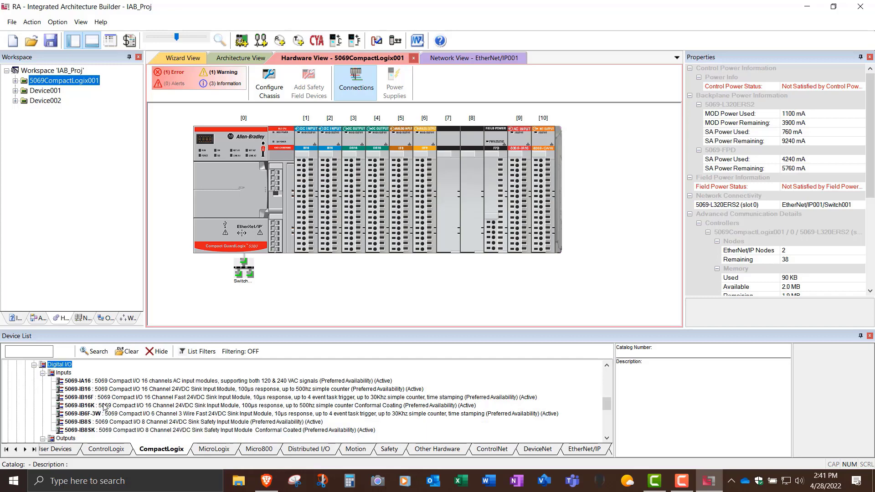
left_click(95, 422)
left_click_drag(95, 424, 448, 209)
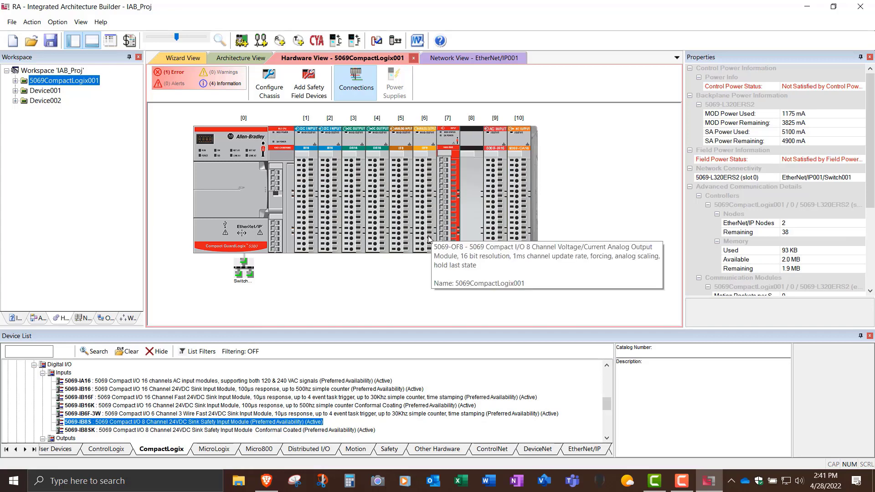
Step: Add a 5069-OBV8S configurable safety output module from the 5069 digital outputs to empty slot 8
scroll(114, 408, "down", 2)
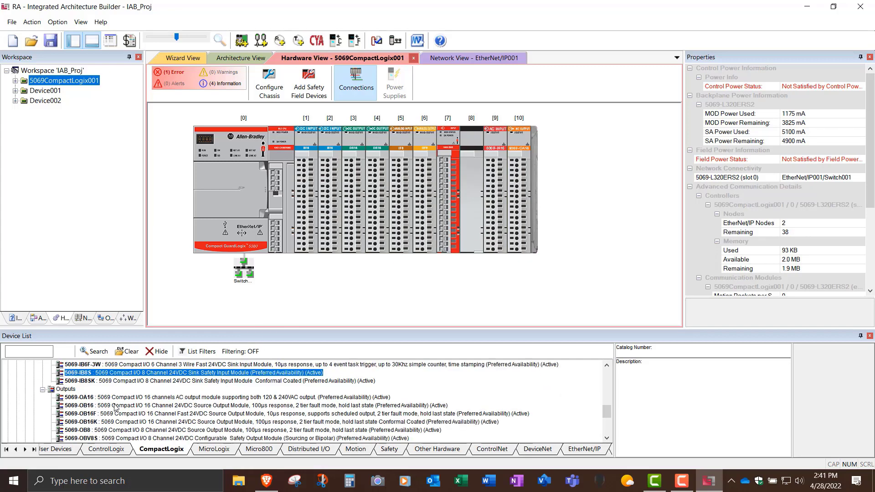
scroll(115, 408, "down", 1)
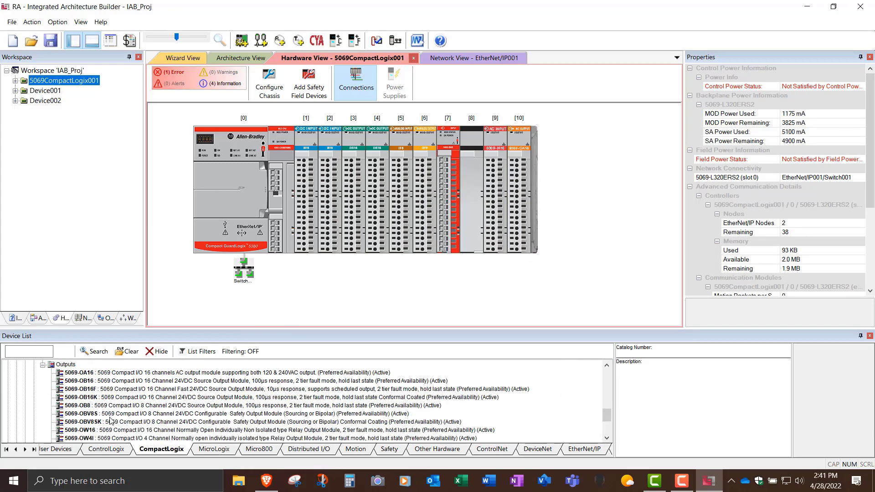
left_click(113, 414)
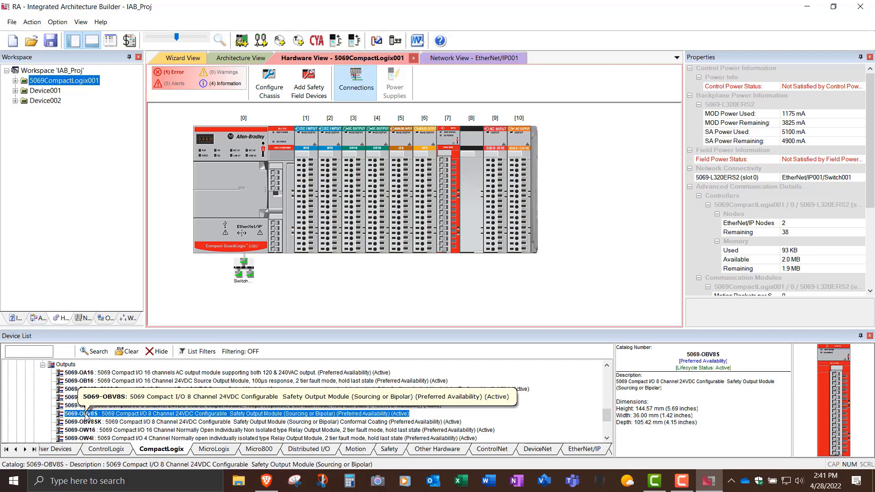
left_click_drag(87, 415, 482, 230)
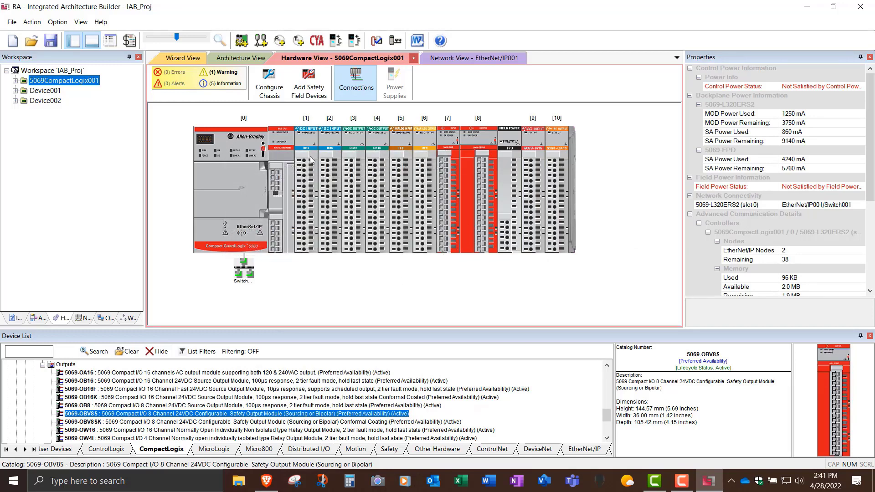
Step: Review the input, output, analog and safety modules in slots 1 to 10 of the 5069CompactLogix001 chassis
left_click(313, 159)
left_click(333, 157)
left_click(359, 157)
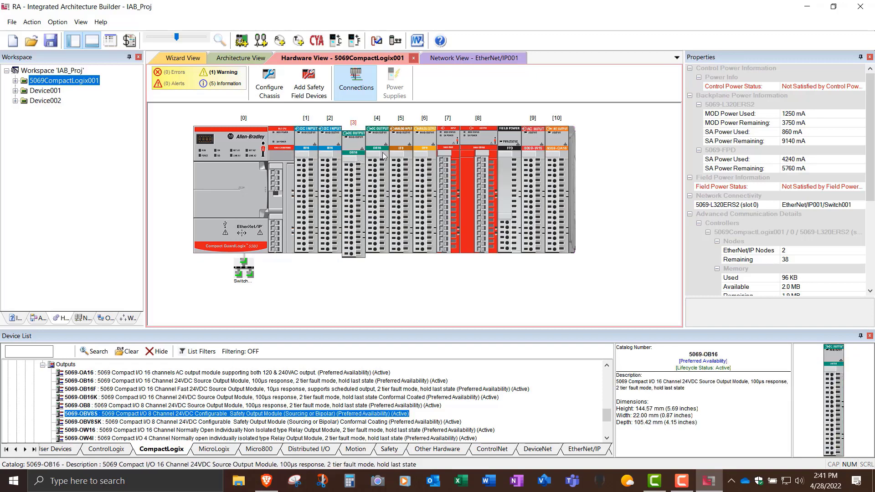
left_click(385, 157)
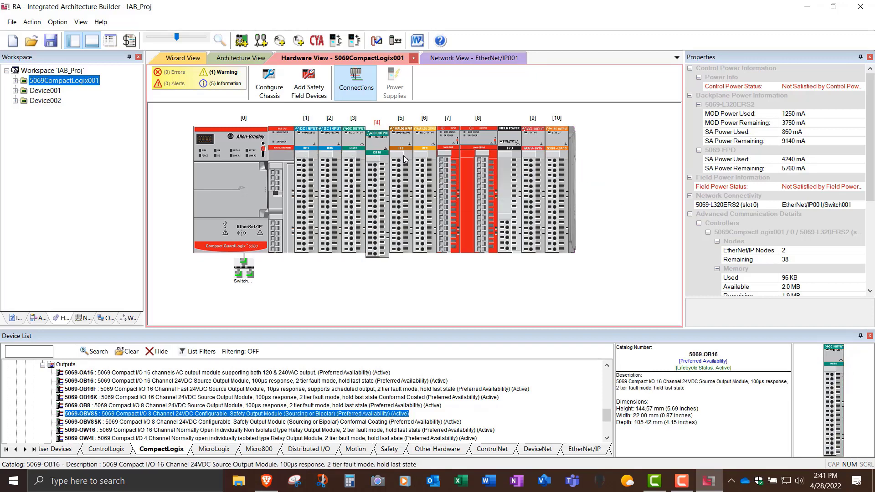
left_click(404, 158)
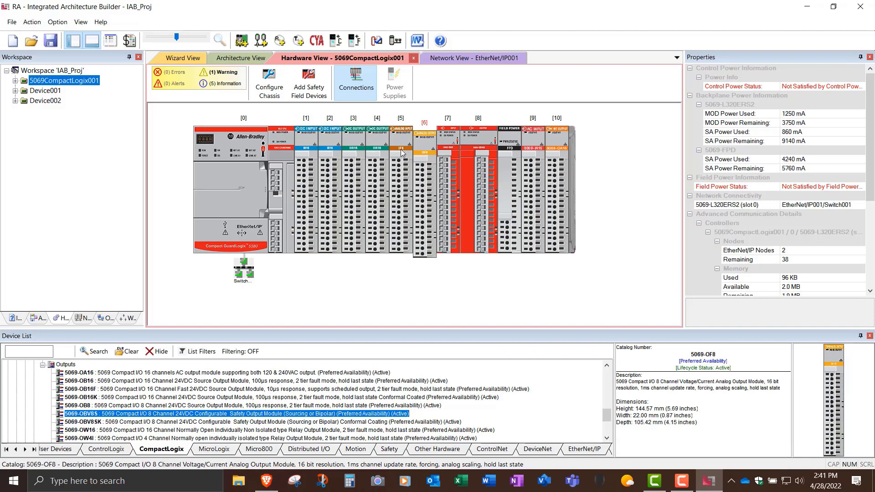
left_click(421, 153)
left_click(448, 150)
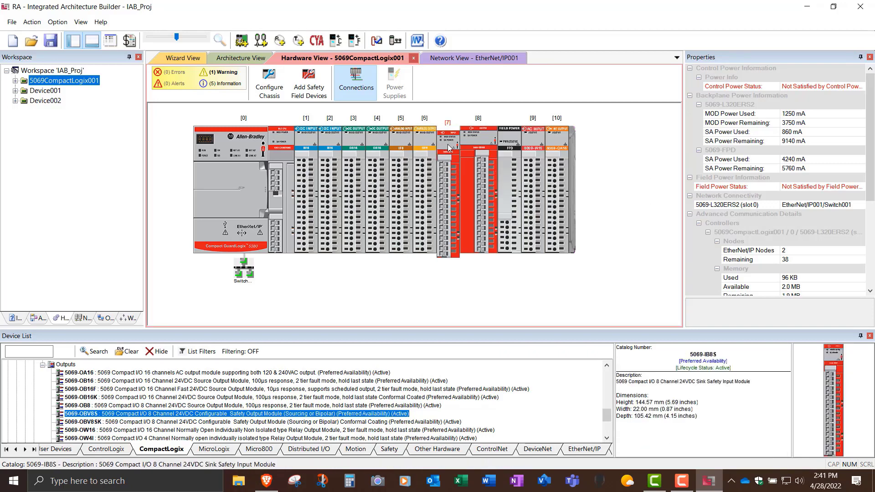
left_click(470, 150)
left_click(534, 166)
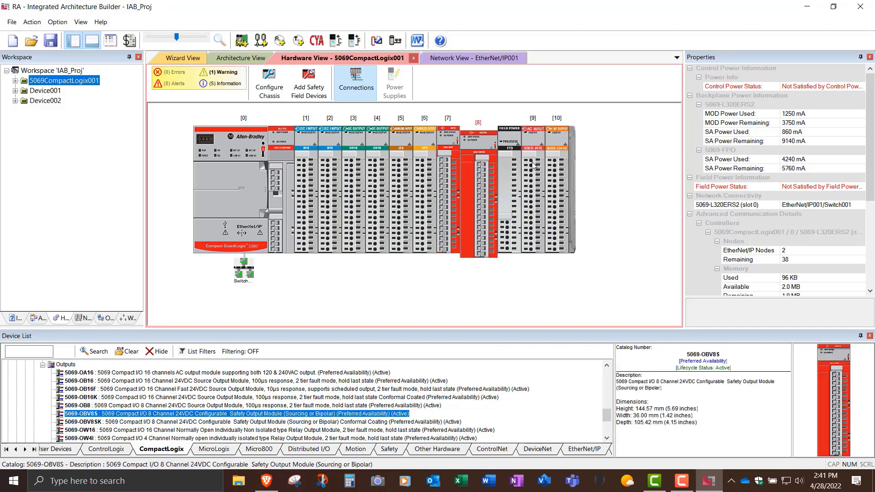
left_click(561, 167)
left_click(535, 272)
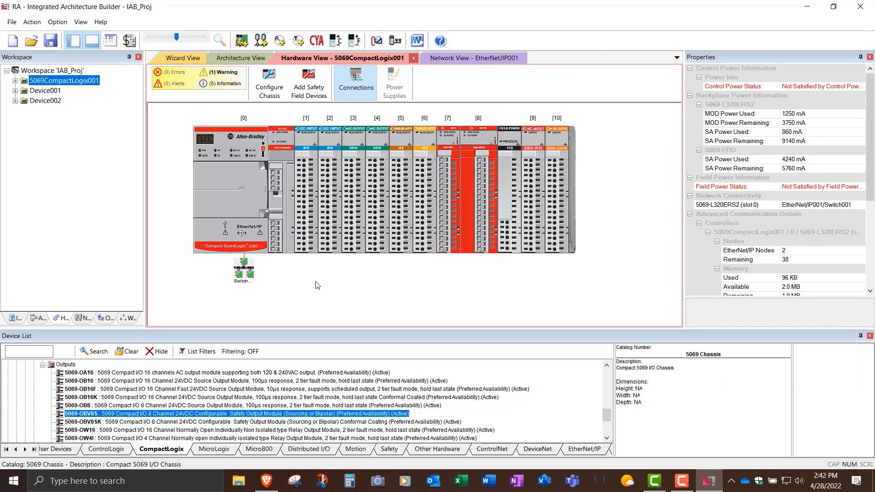
Step: Search the device list for 5069-AENTR and add that adapter to the EtherNet/IP001 network near Switch001
left_click(83, 318)
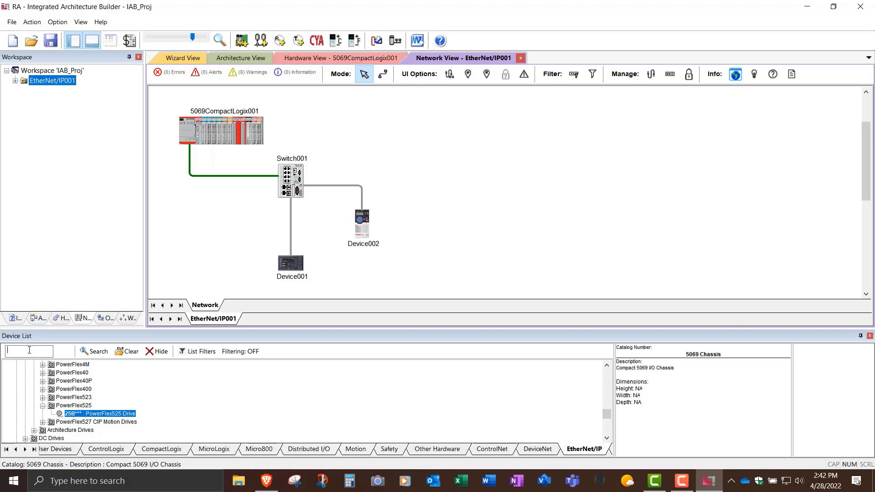
type("069-AENTR")
key("Return")
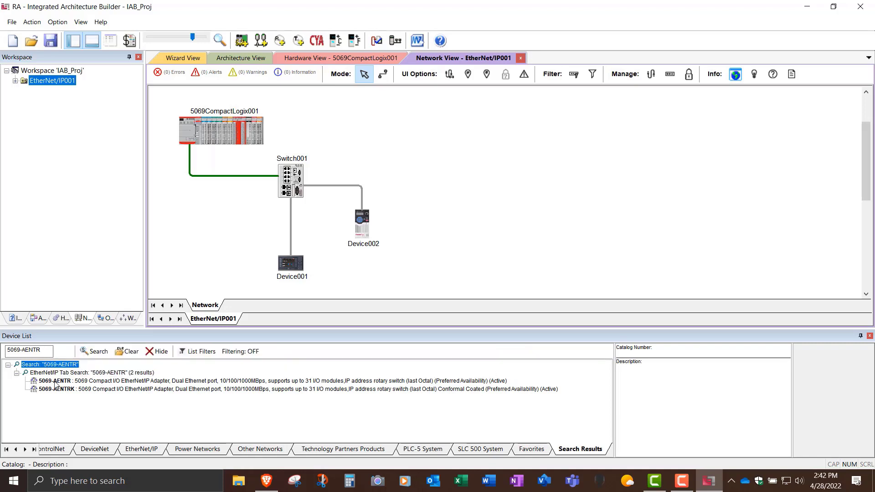
left_click_drag(55, 383, 352, 123)
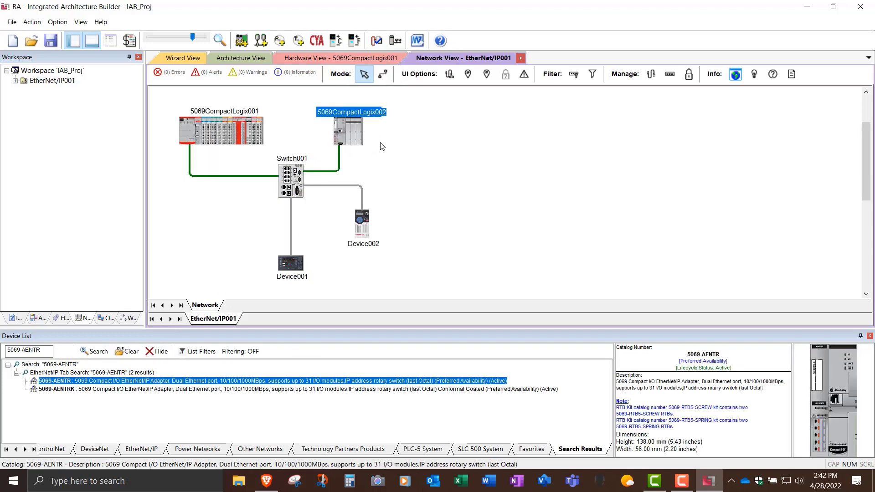
Step: Open the hardware view of 5069CompactLogix002 and remove its empty slot 3
double_click(351, 137)
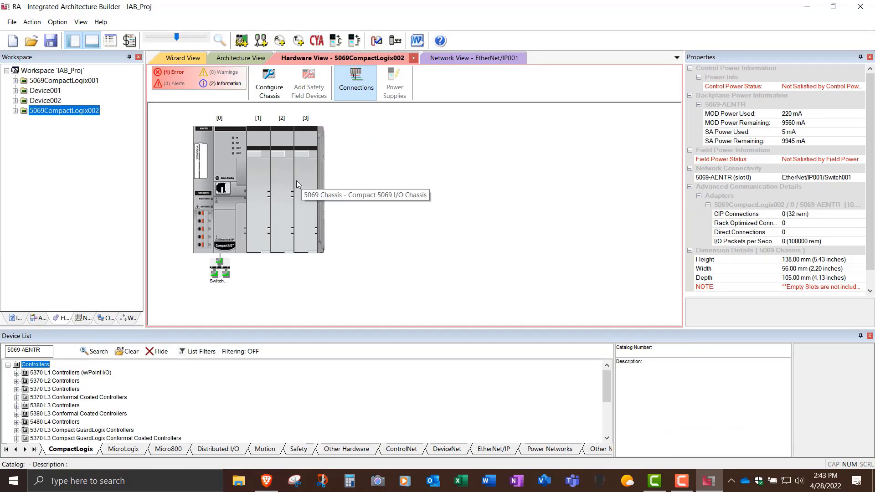
right_click(305, 151)
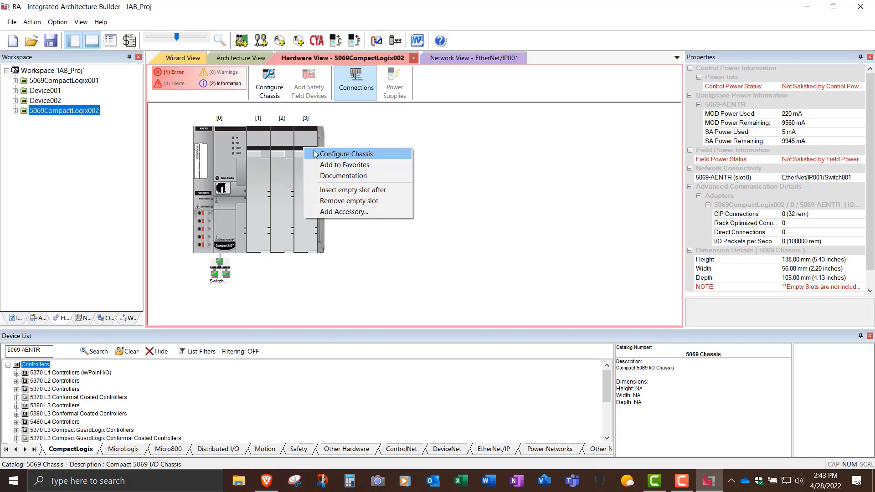
left_click(338, 201)
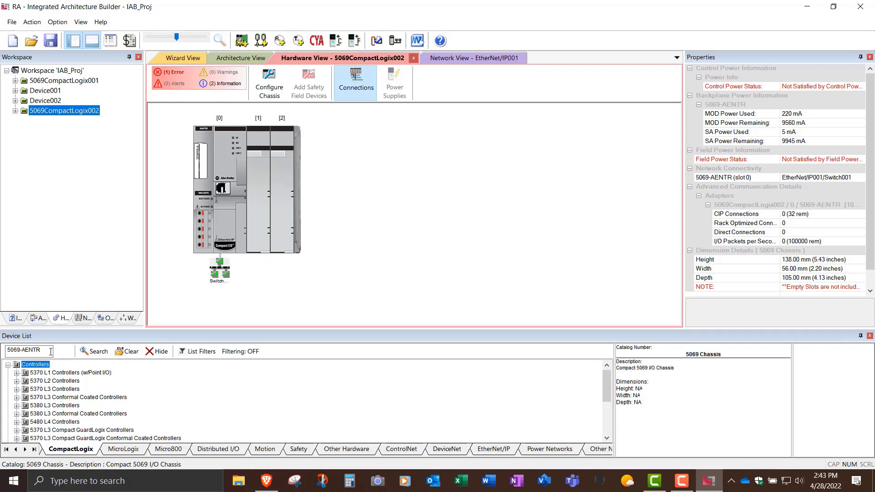
Step: Search the device list for 5069-IB8S and add that safety input module to slot 1 of the 5069CompactLogix002 chassis
key("BackSpace")
key("BackSpace")
key("BackSpace")
key("BackSpace")
key("BackSpace")
key("Return")
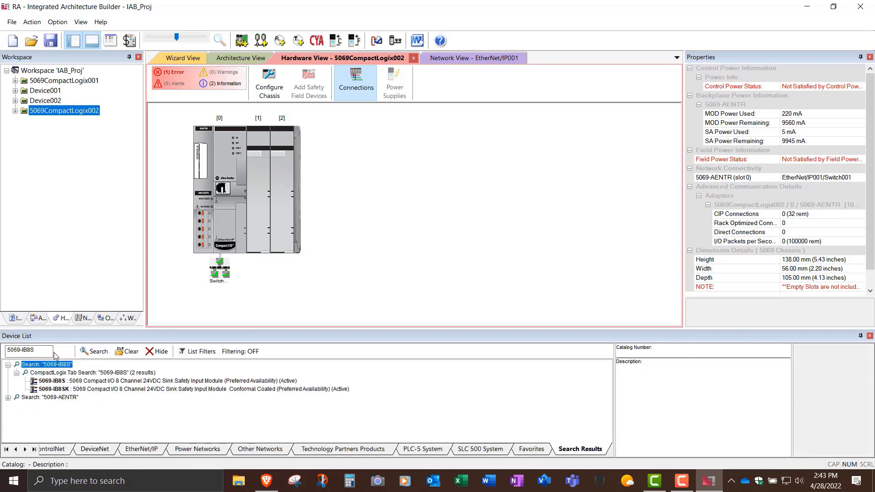
left_click(65, 383)
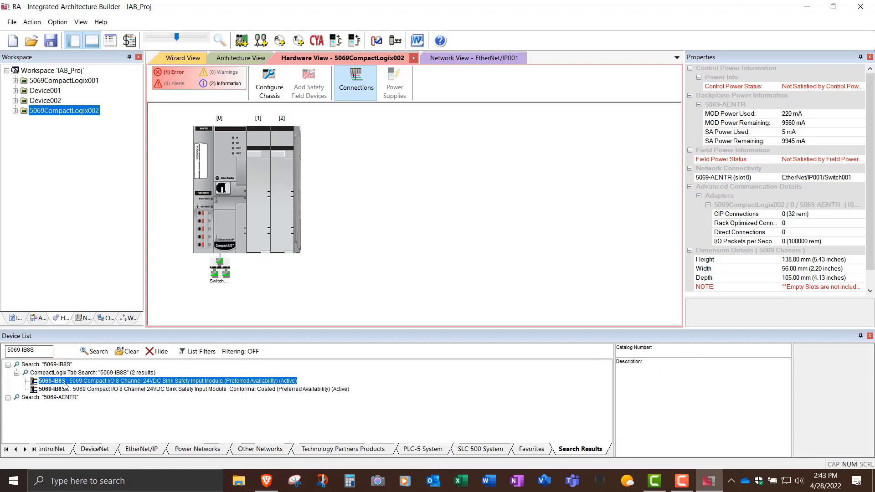
left_click_drag(65, 386, 261, 224)
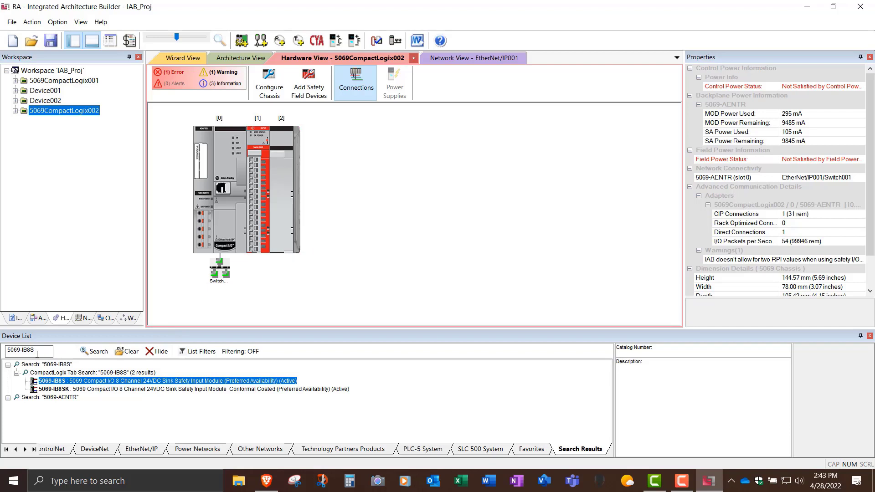
Step: Clear the 5069-IB8S search text and the previous search results from the device list
left_click_drag(40, 354, 2, 354)
key("BackSpace")
left_click(121, 353)
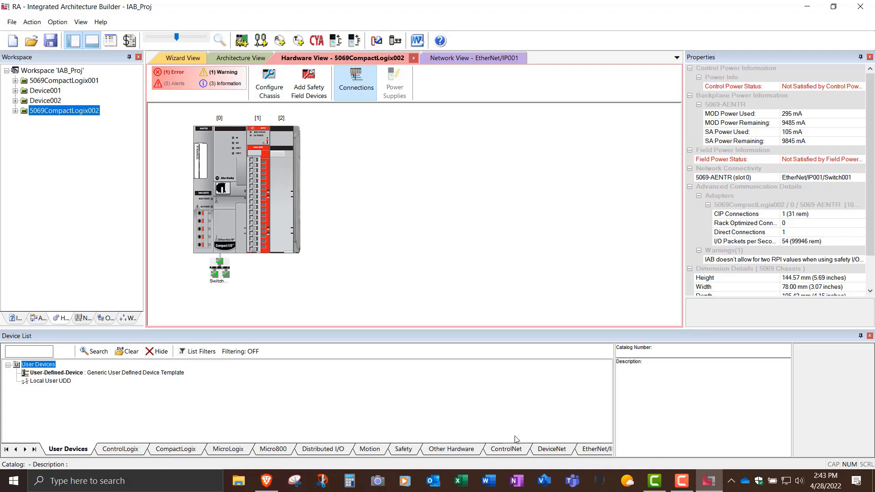
Step: Browse the CompactLogix 5069 Compact I/O digital output modules and add the 5069-OBV8S safety output module to slot 2 of the 5069CompactLogix002 chassis
left_click(593, 453)
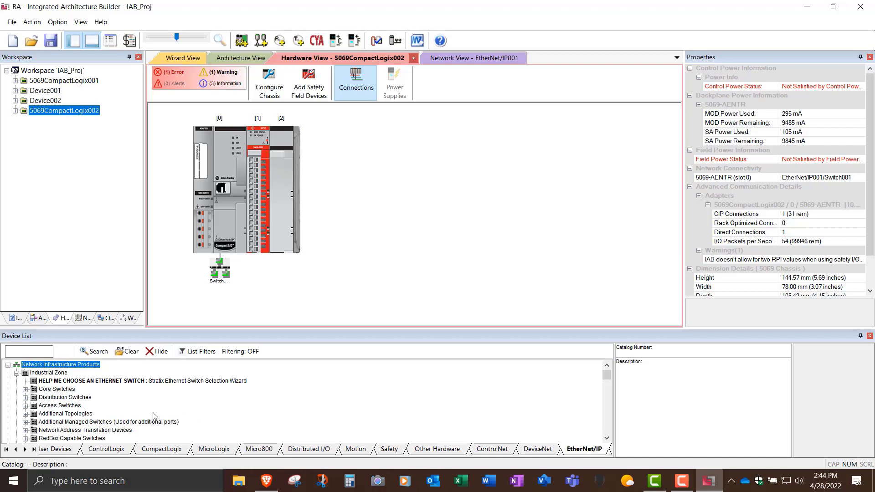
left_click(165, 451)
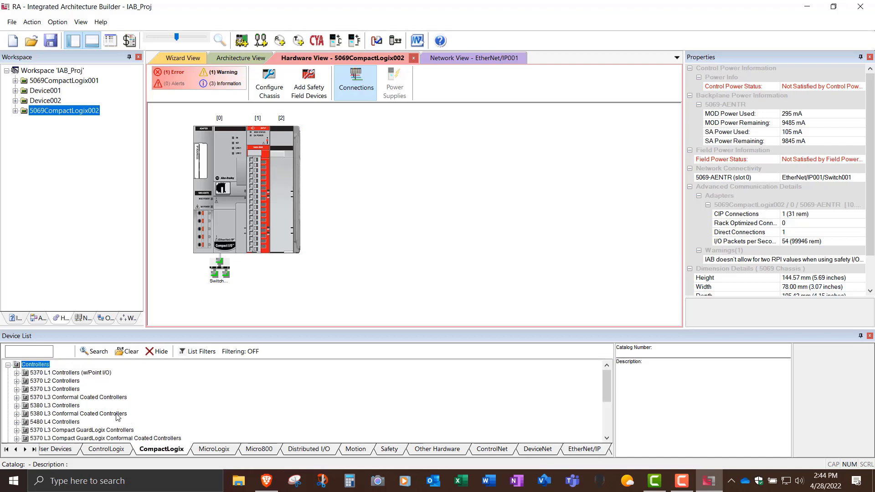
scroll(94, 394, "down", 1)
scroll(95, 394, "down", 1)
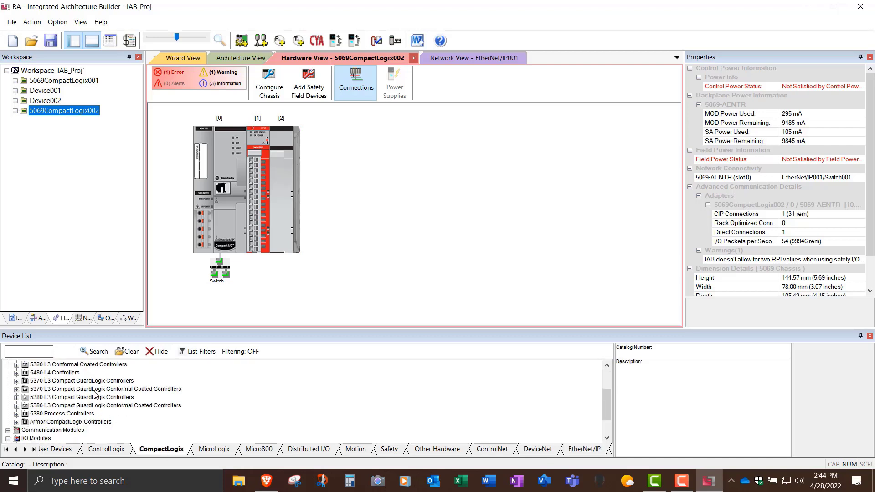
scroll(95, 394, "down", 2)
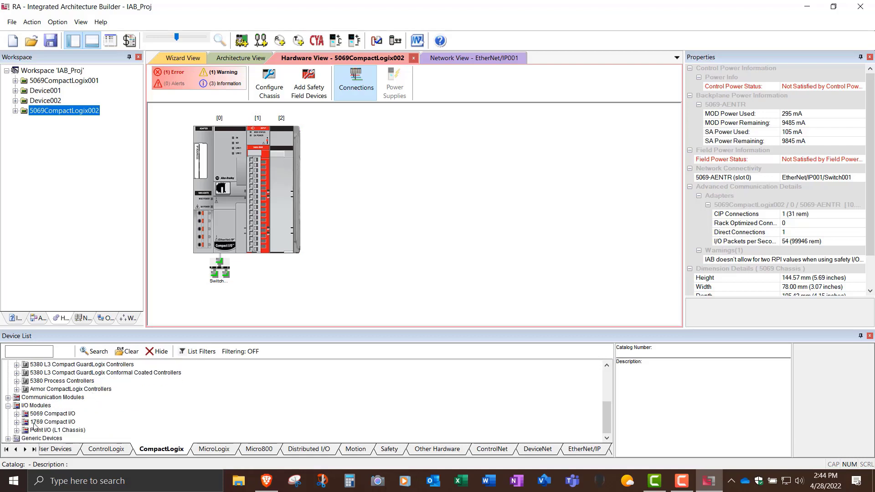
left_click(16, 413)
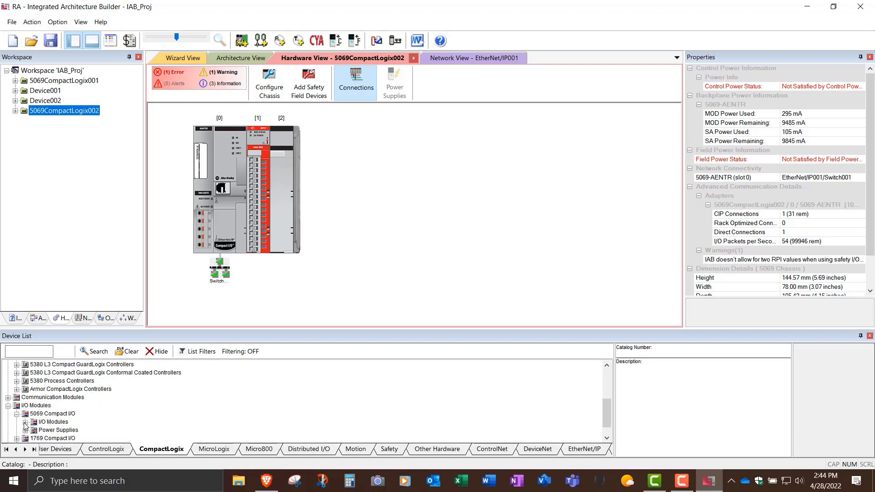
left_click(25, 422)
left_click(34, 430)
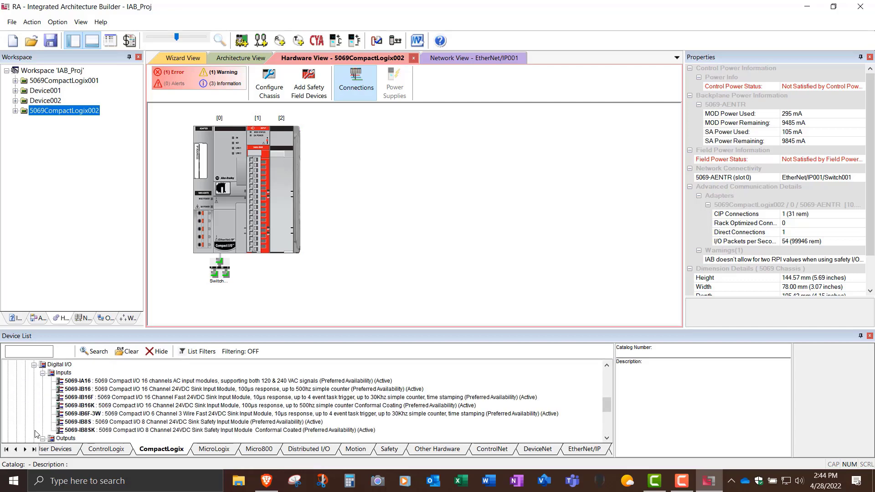
left_click(42, 438)
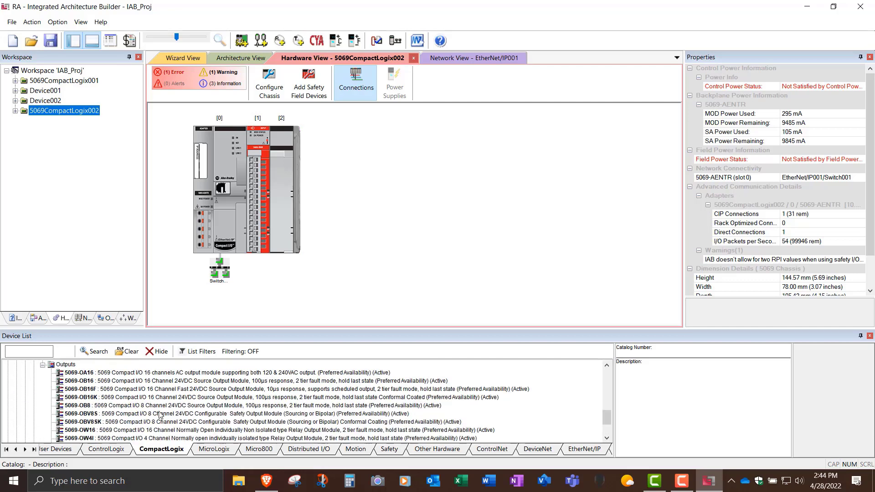
left_click(91, 414)
left_click_drag(91, 415, 286, 227)
left_click(295, 290)
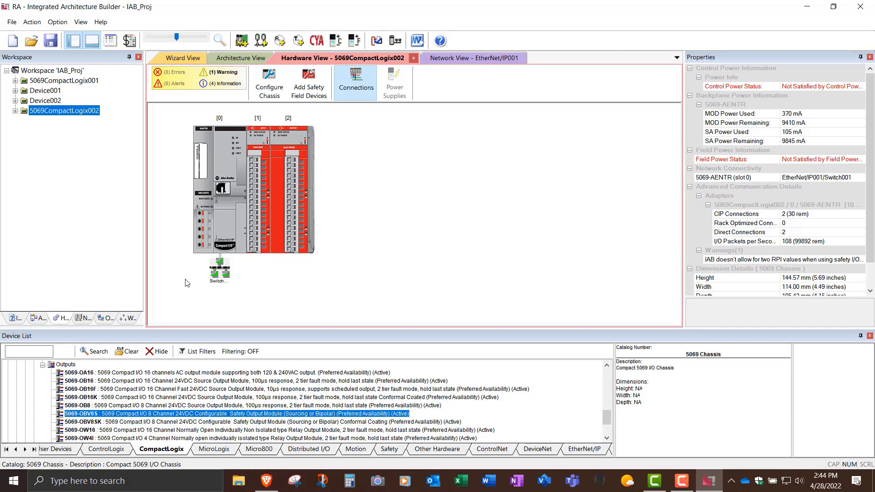
Step: Return to the EtherNet/IP001 network and inspect the catalog details of Switch001 and the cable colour information
left_click(82, 322)
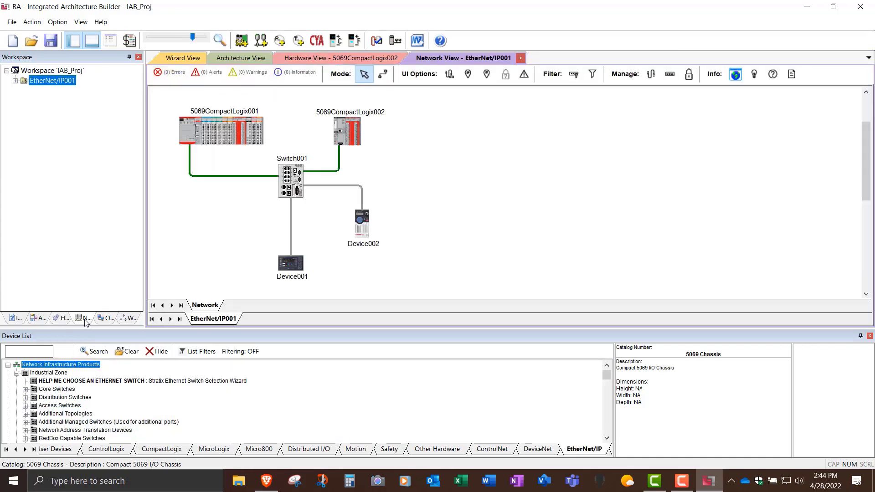
left_click(289, 186)
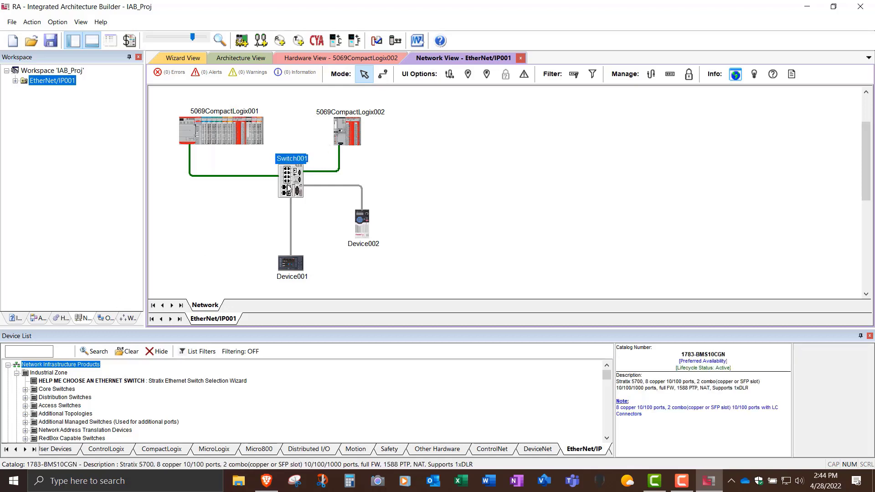
left_click(250, 212)
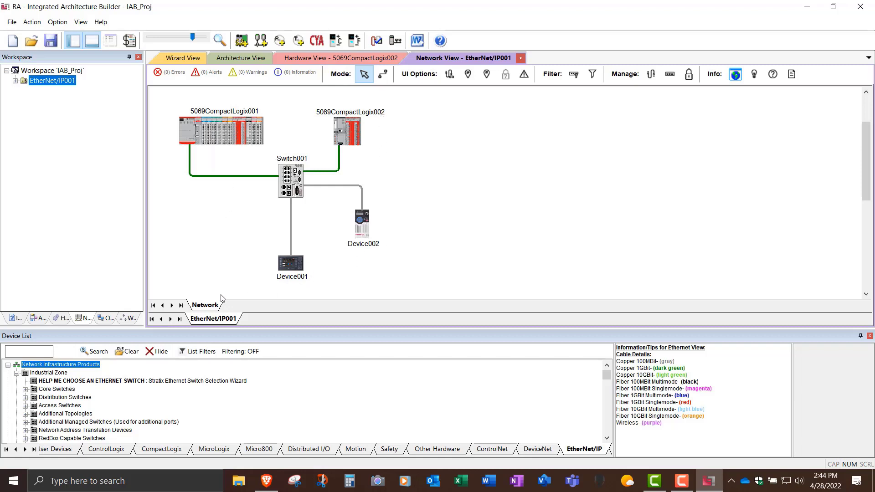
Step: Rename the 5069CompactLogix001 chassis as Main Control in the hardware workspace
left_click(60, 319)
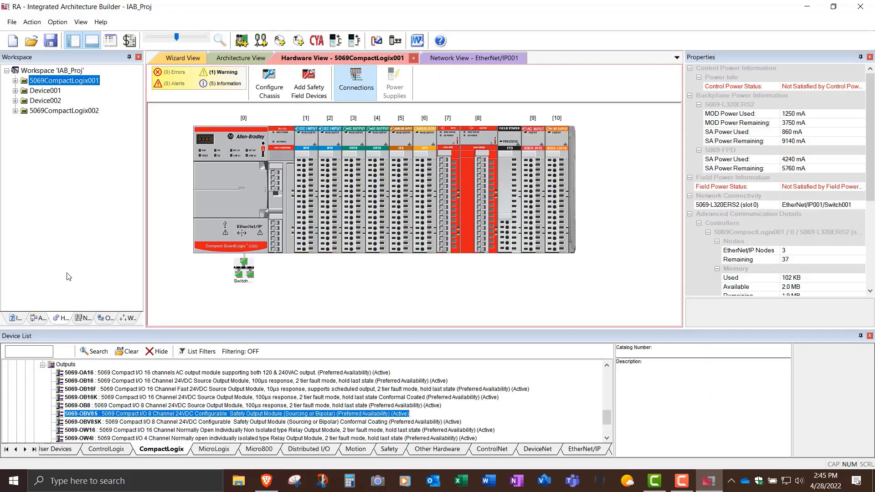
right_click(76, 83)
left_click(105, 86)
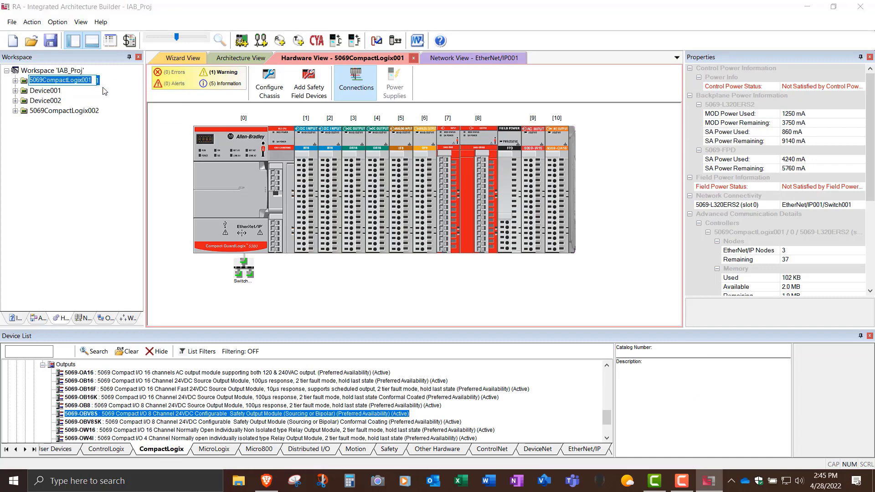
type("Ma")
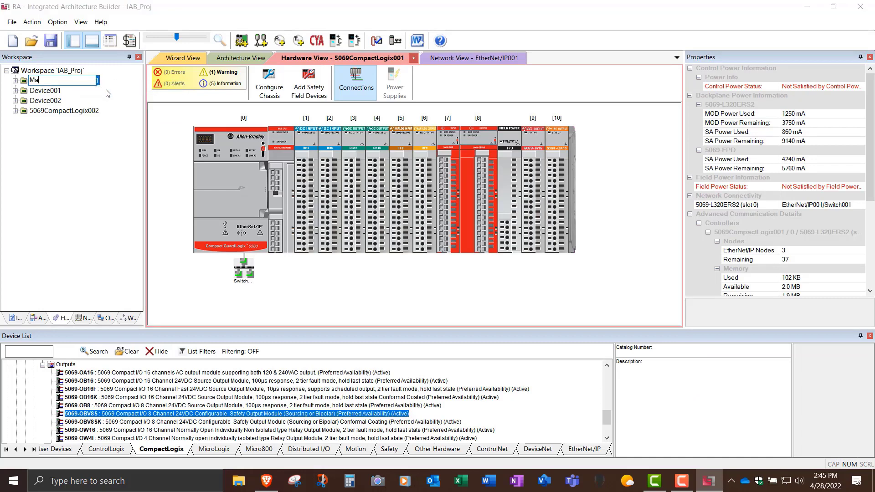
type("in Control")
key("Return")
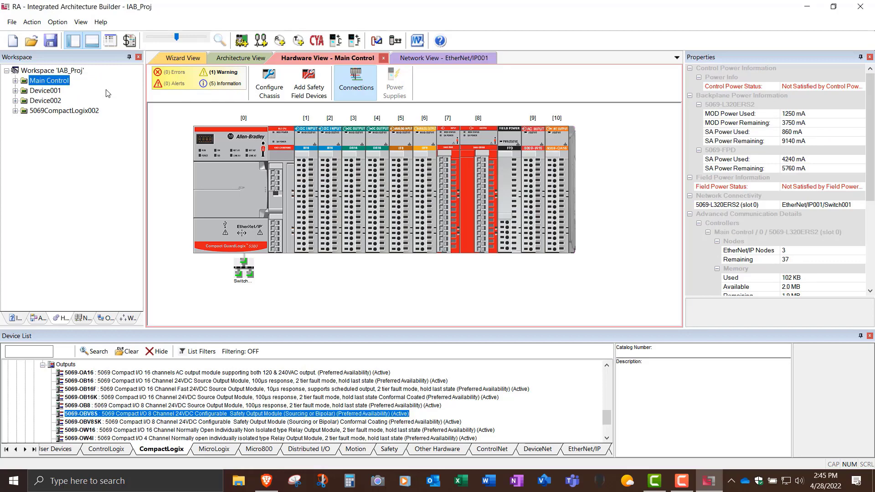
Step: Rename the Device001 terminal as Operator Interface in the hardware workspace
left_click(55, 94)
right_click(55, 93)
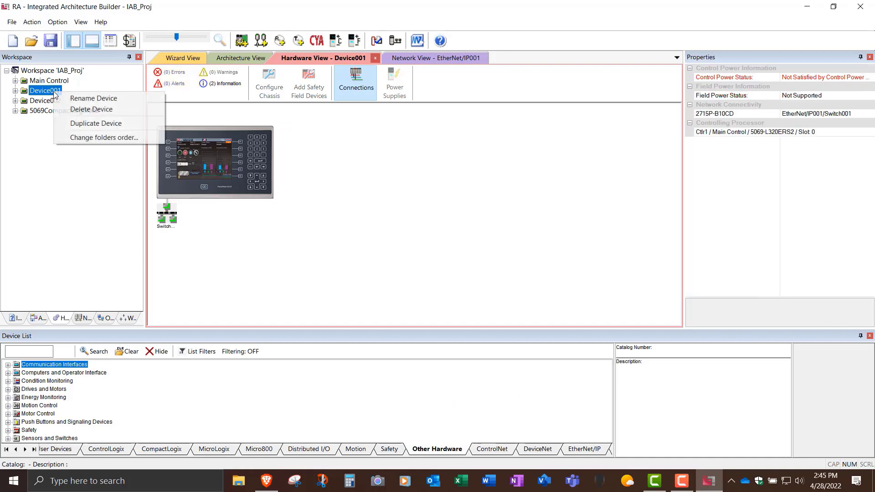
left_click(71, 99)
type("Oper")
type("Interfa")
type("ce")
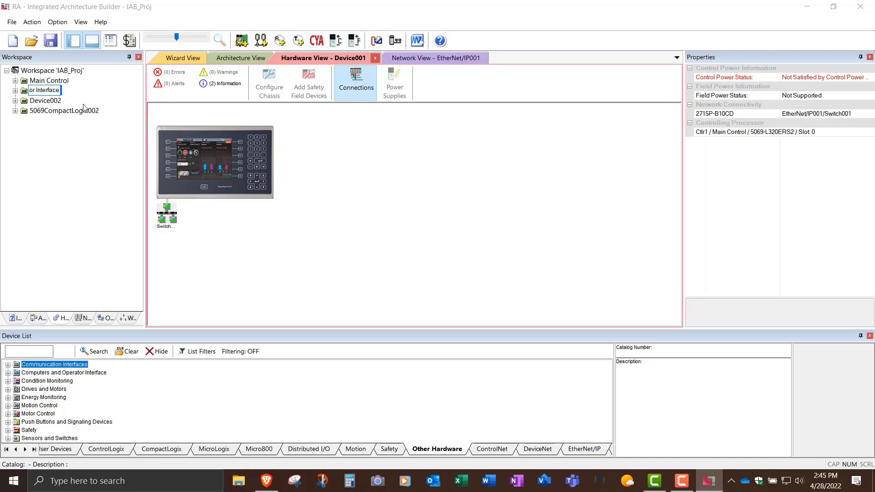
key("Return")
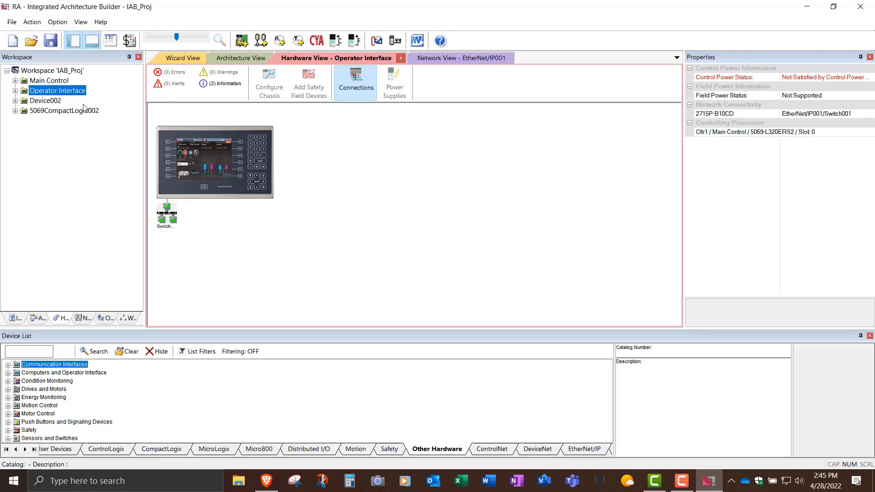
Step: Rename the Device002 PowerFlex drive as VFD 1 in the hardware workspace
left_click(49, 101)
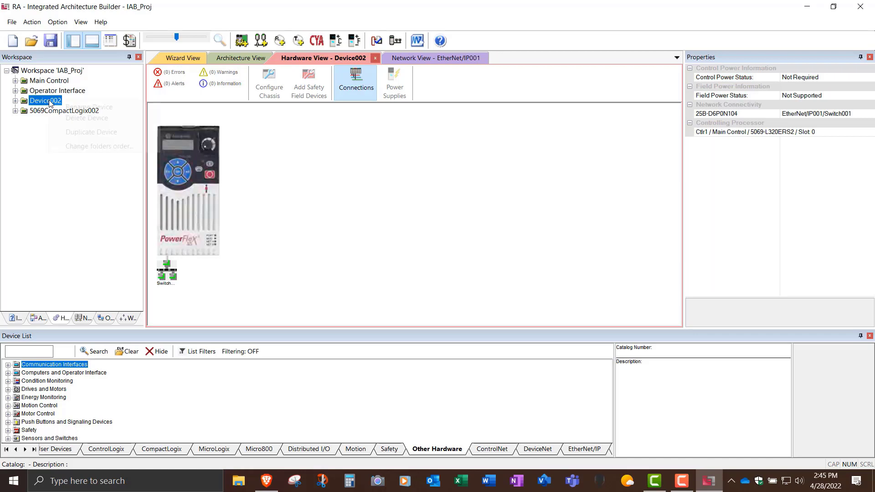
right_click(49, 101)
left_click(64, 106)
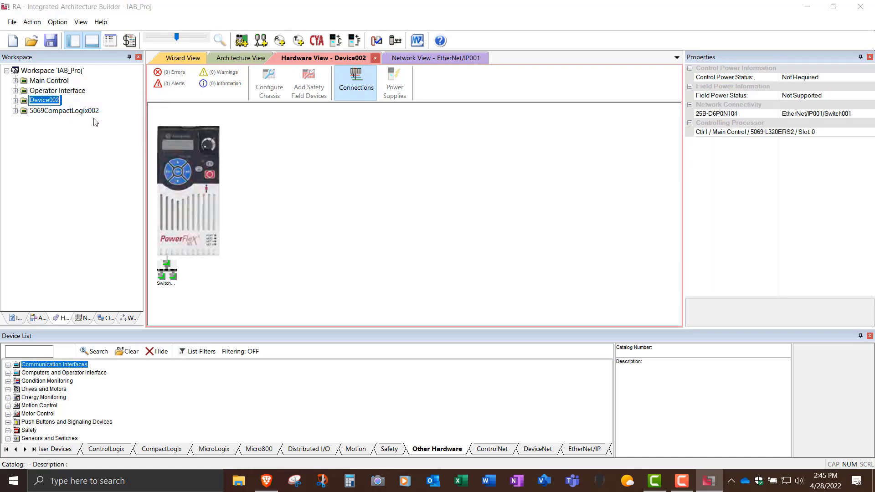
type("VFD 1")
key("Return")
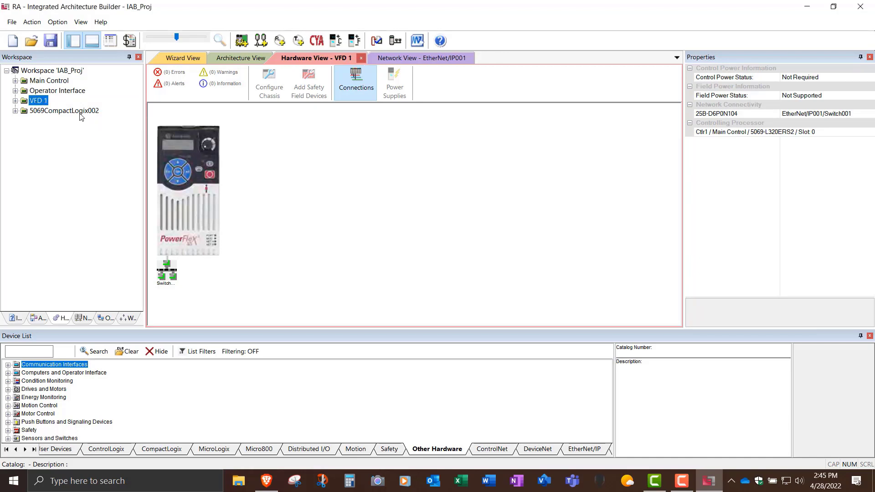
Step: Rename the 5069CompactLogix002 chassis as Remote Rack in the hardware workspace
left_click(81, 111)
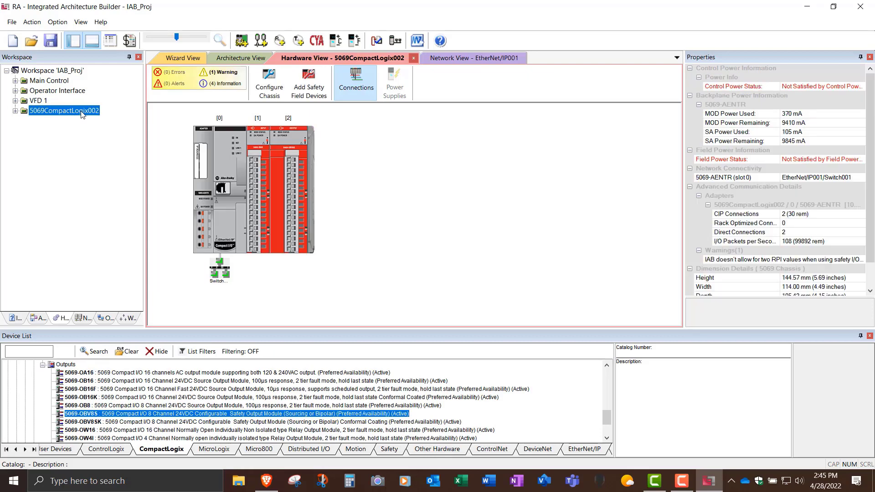
right_click(81, 112)
left_click(98, 117)
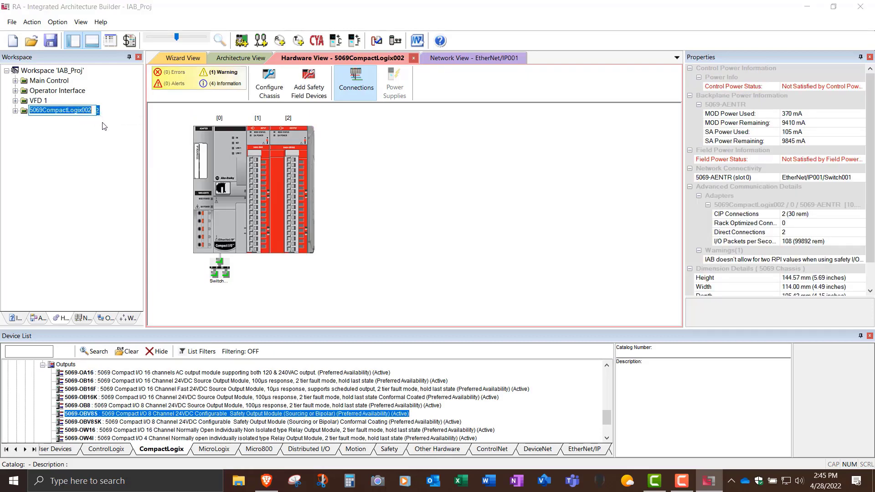
type("Remote Rack")
key("Return")
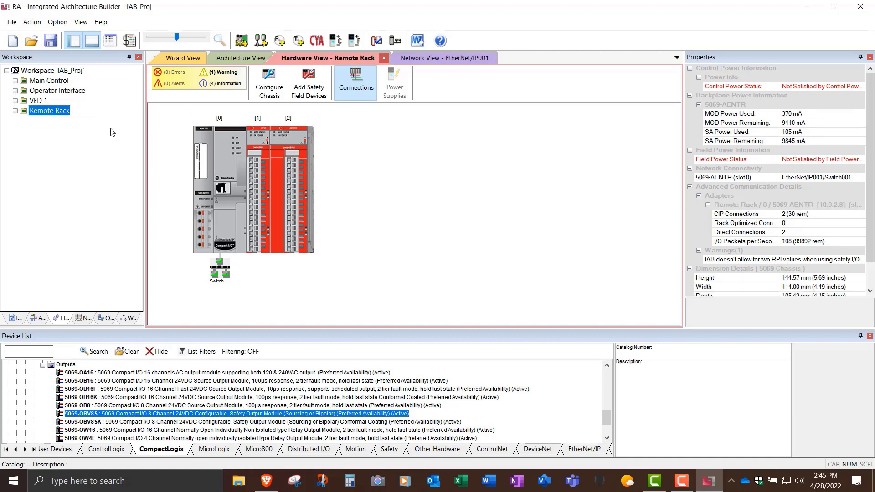
Step: Rename Switch001 as Main Switch in the EtherNet/IP001 network view
left_click(85, 318)
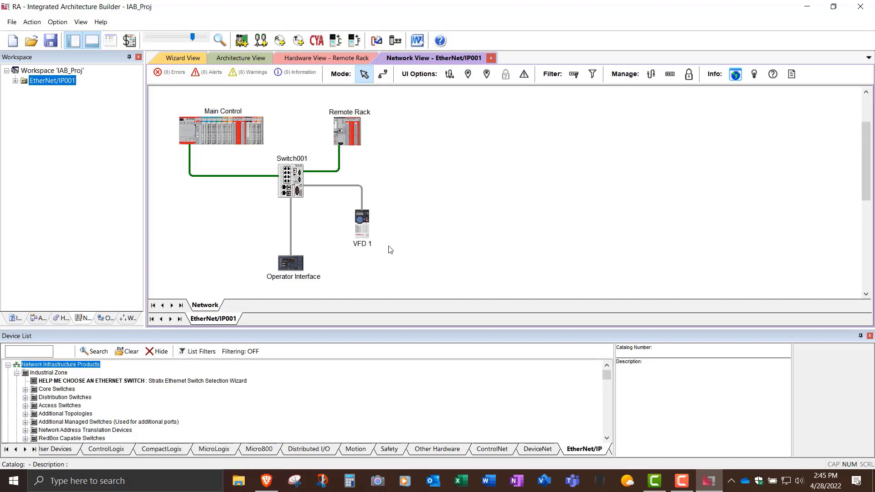
left_click(286, 158)
right_click(285, 158)
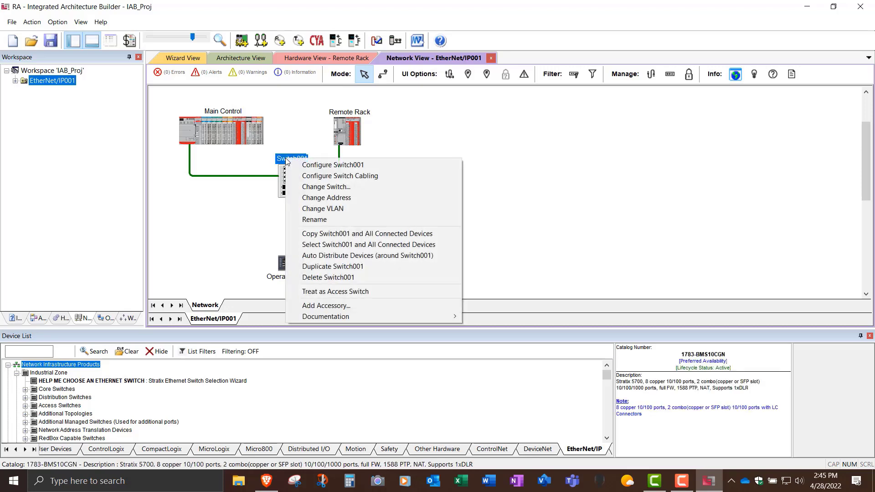
left_click(344, 220)
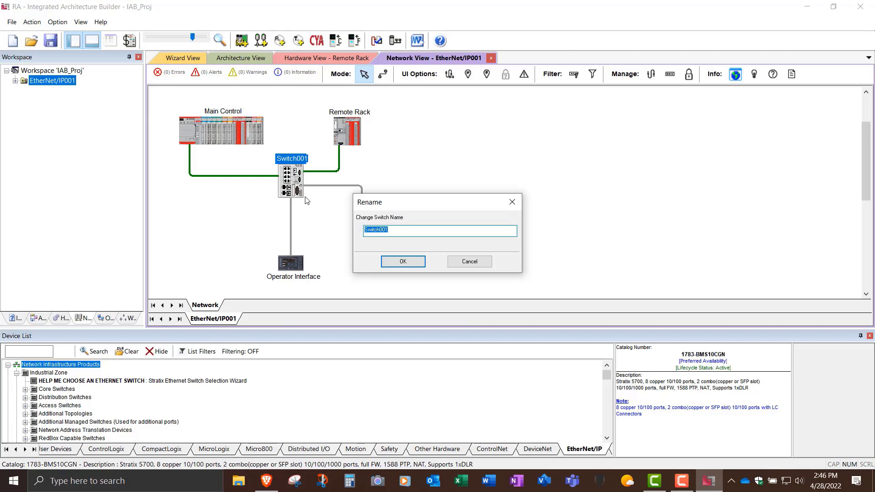
type("Main")
left_click(407, 260)
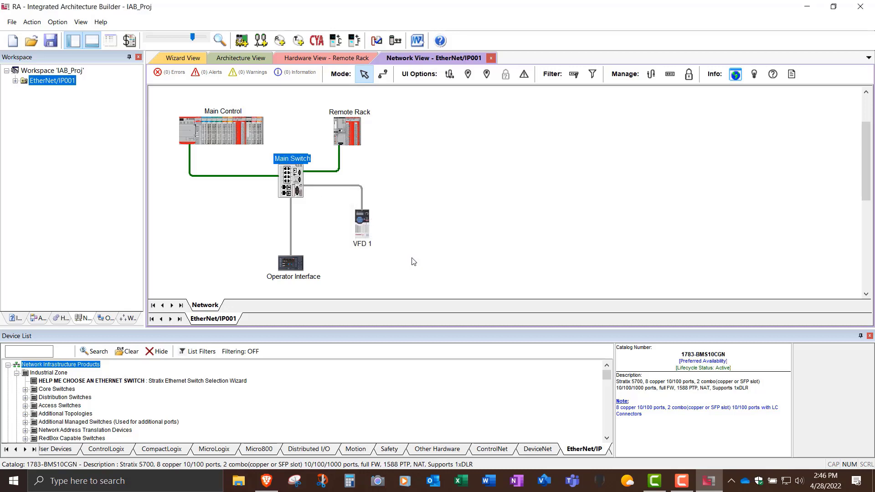
left_click(273, 227)
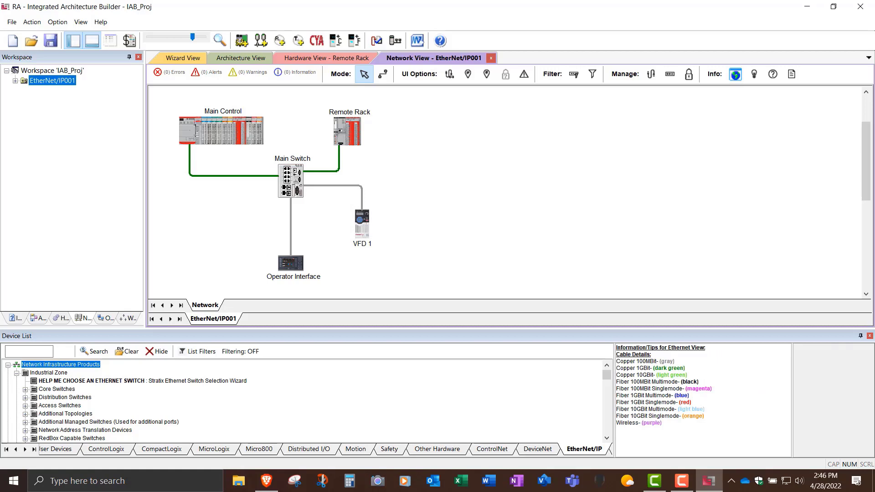
Step: Move VFD 1 slightly closer to Main Switch and create 2 duplicates of the drive on the EtherNet/IP001 network
left_click_drag(363, 222, 342, 225)
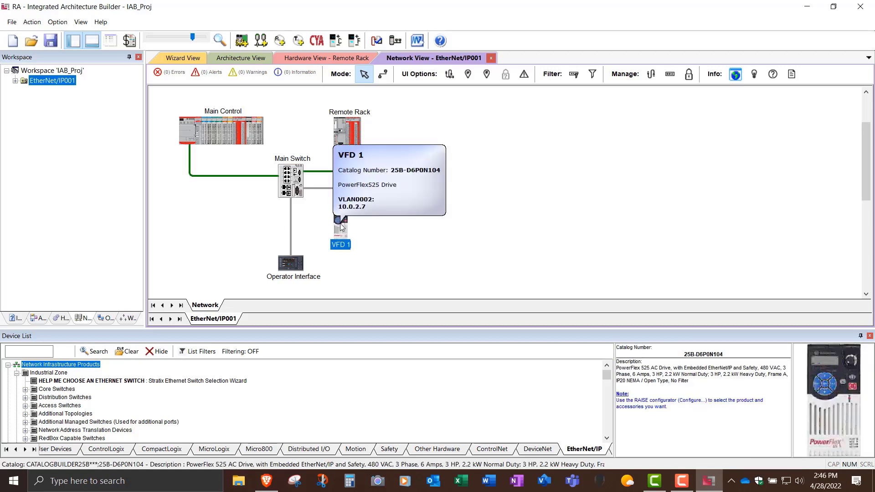
left_click(234, 213)
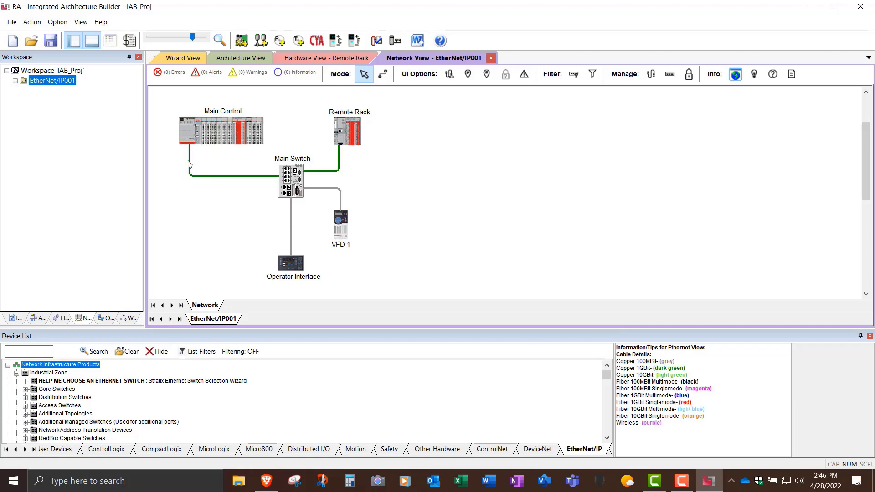
mouse_move(298, 175)
mouse_move(344, 219)
mouse_move(304, 267)
mouse_move(248, 126)
right_click(344, 226)
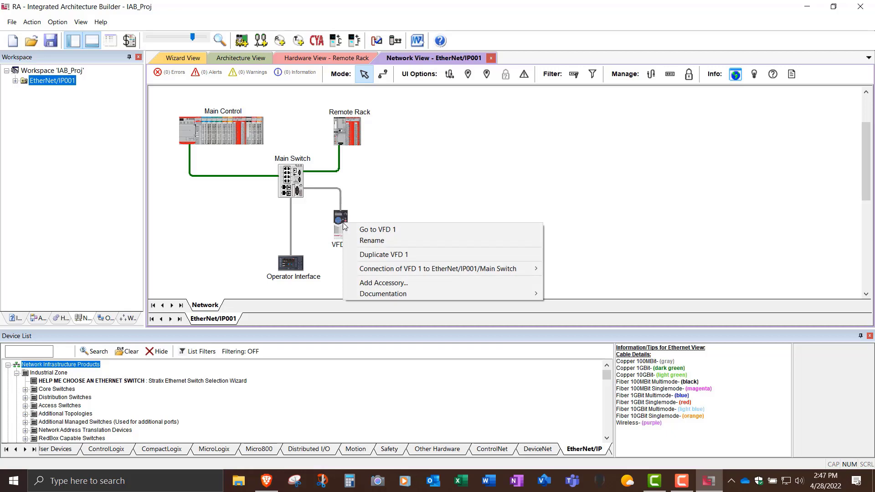
left_click(395, 253)
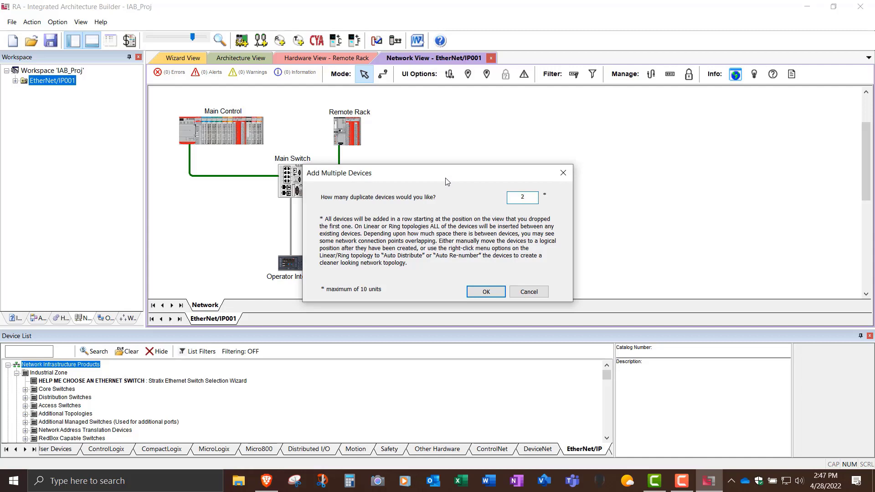
left_click(485, 292)
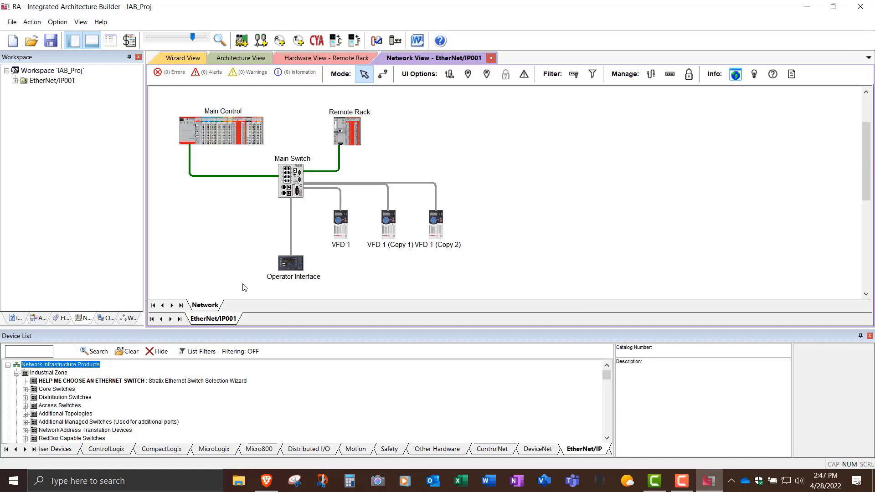
Step: Rename the VFD 1 (Copy 1) drive as VFD 2 in the hardware workspace
left_click(64, 321)
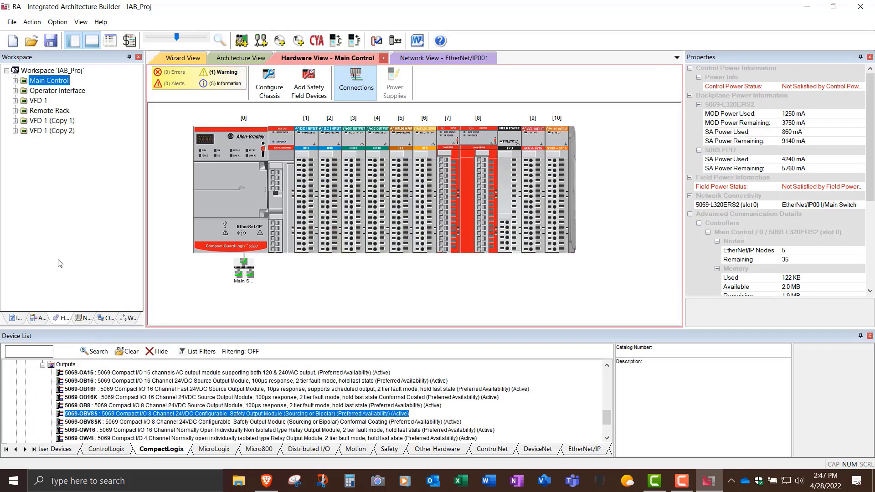
right_click(66, 123)
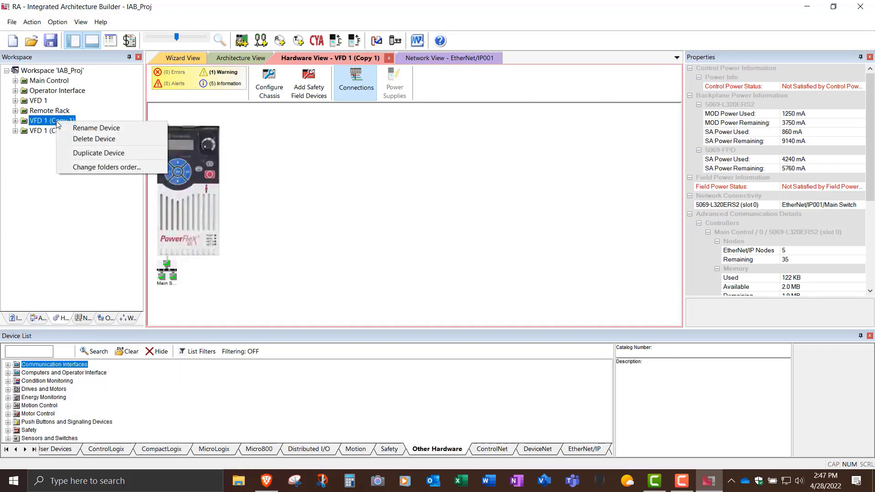
left_click(67, 124)
left_click(50, 120)
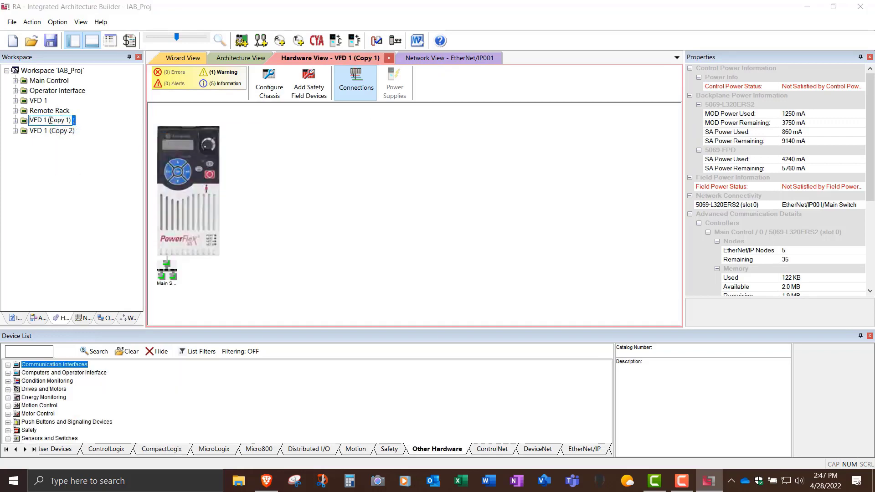
left_click_drag(44, 120, 87, 122)
type("2")
key("Return")
Step: Rename the VFD 1 (Copy 2) drive as VFD 3 in the hardware workspace
right_click(46, 131)
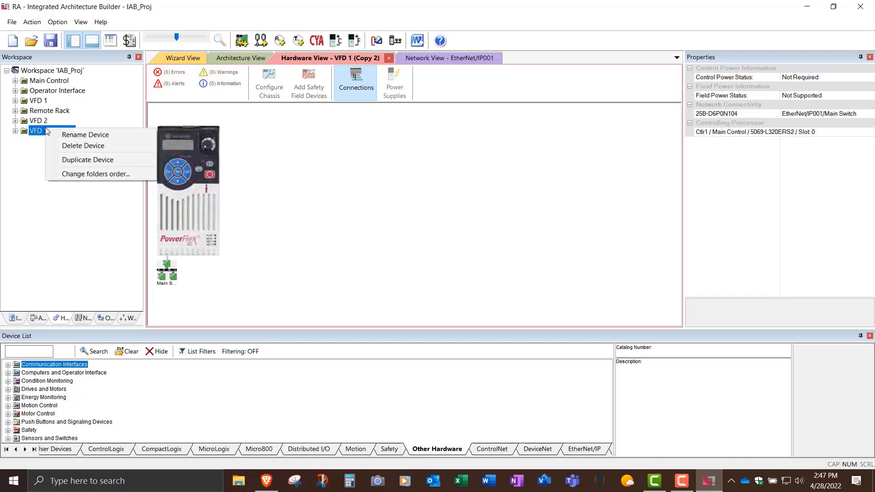
left_click(85, 135)
left_click(50, 131)
left_click_drag(44, 131, 86, 130)
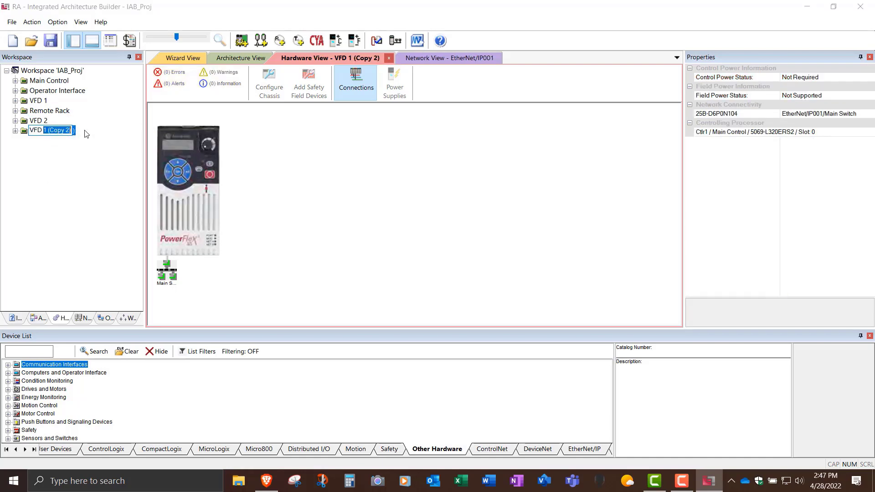
type("3")
key("Return")
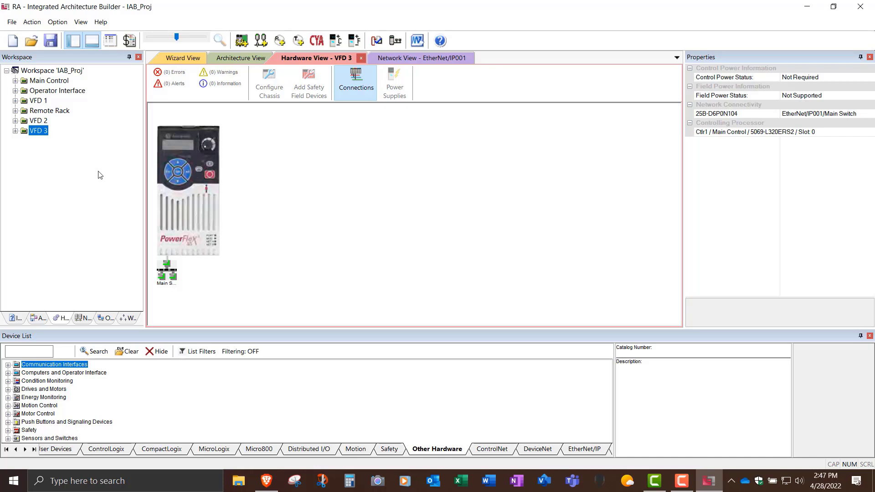
Step: In Main Switch's cabling configuration, filter default patchcords by 600V jacket, any jacket color, straight connector, 8 conductors and shielded cable
left_click(89, 319)
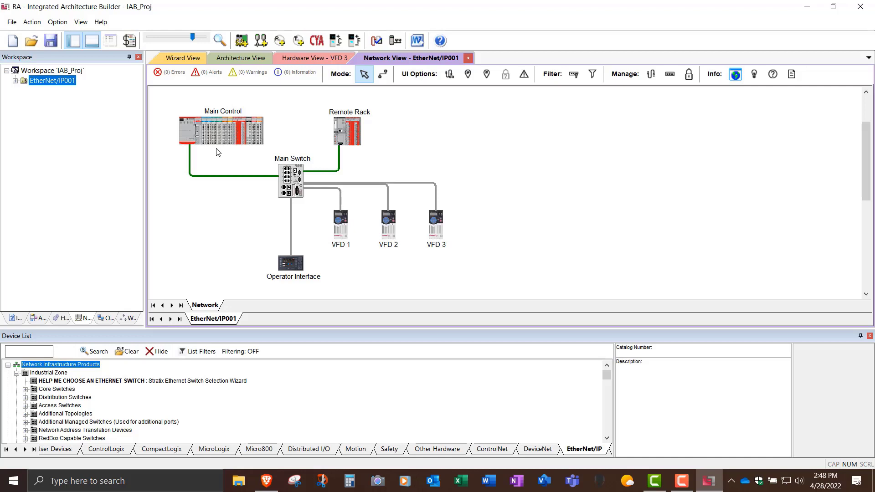
right_click(291, 171)
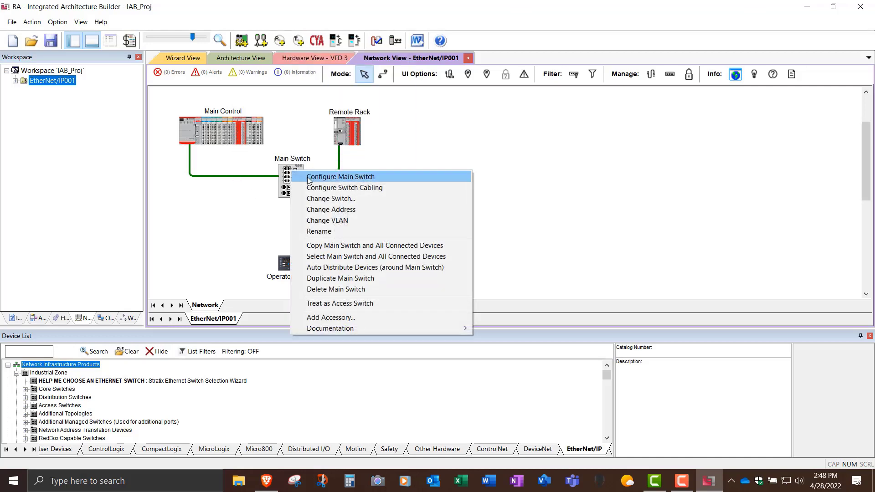
left_click(322, 187)
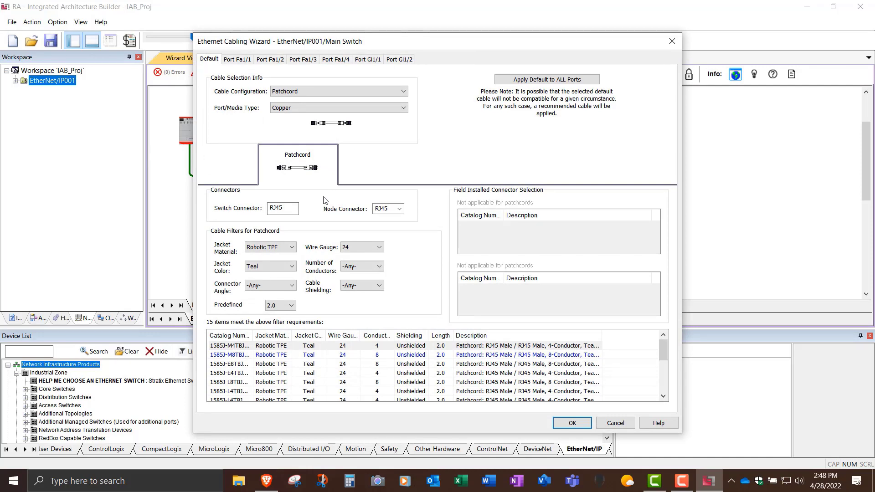
left_click(291, 247)
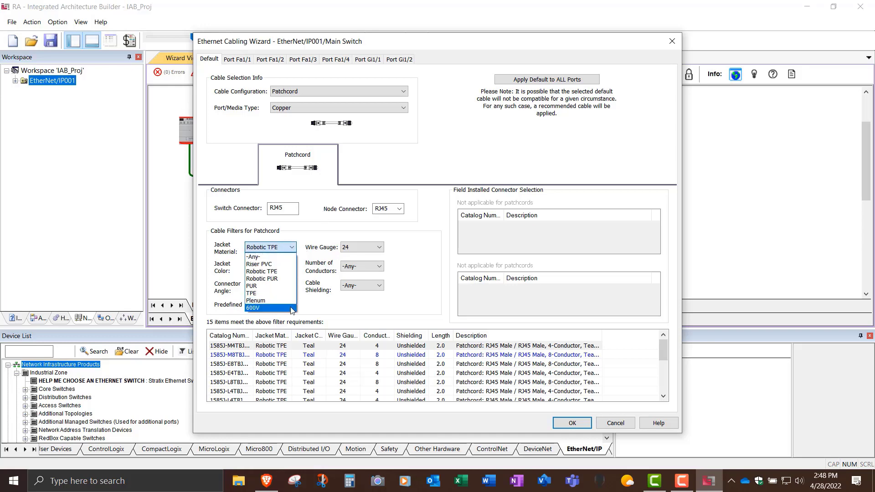
left_click(292, 308)
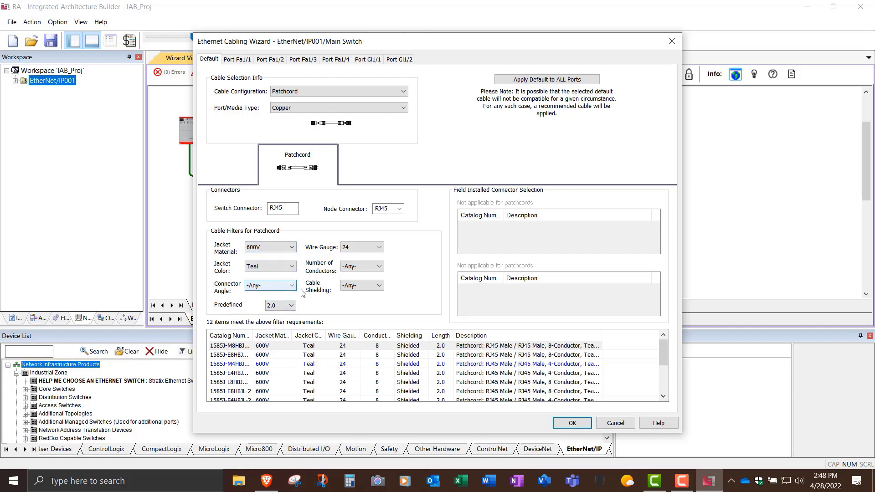
left_click(379, 285)
left_click(377, 312)
left_click(292, 285)
left_click(273, 301)
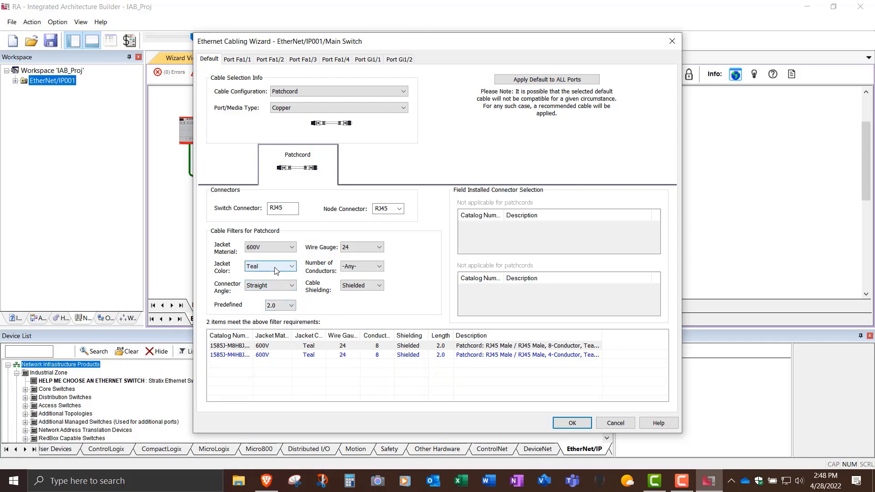
left_click(294, 268)
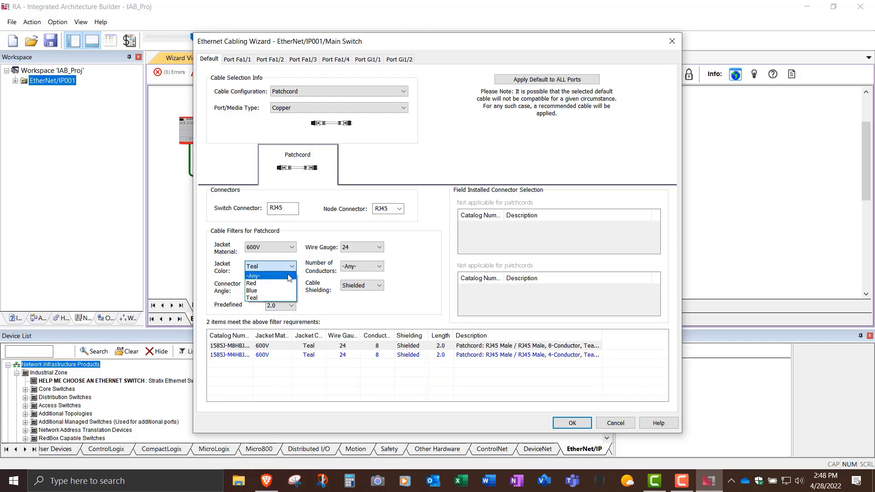
left_click(289, 276)
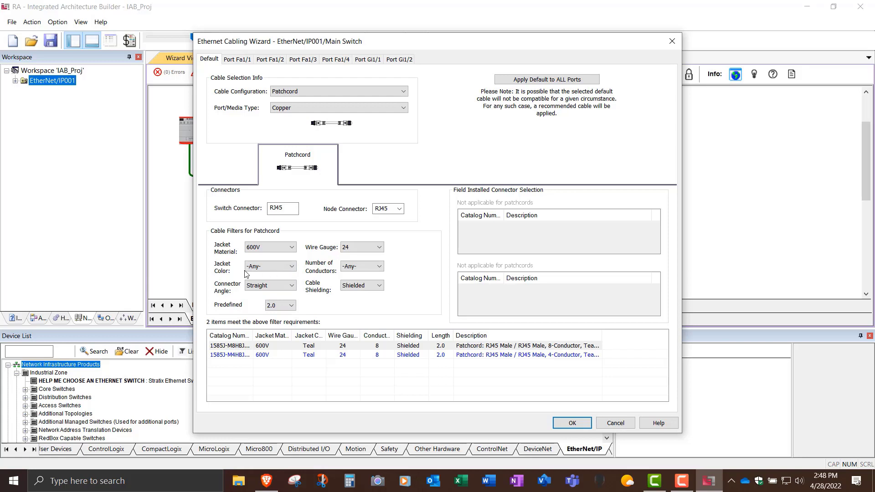
left_click(380, 267)
left_click(373, 284)
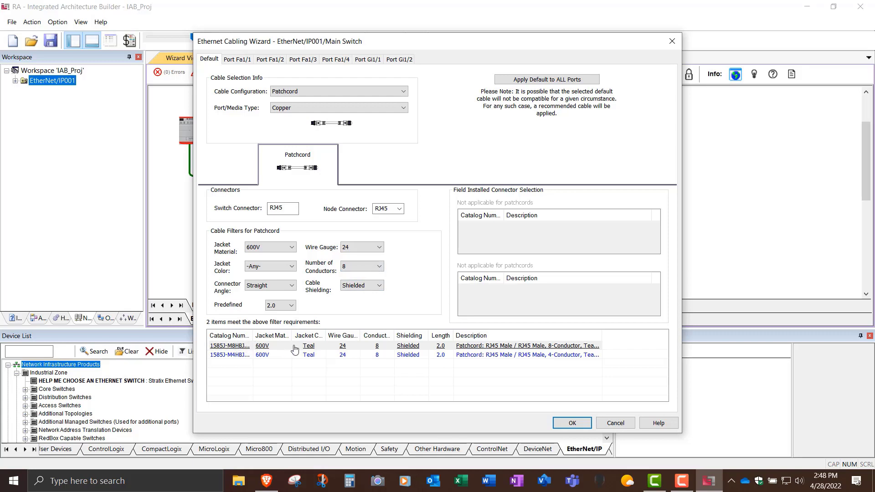
Step: Select the 8-conductor 1585J-M8HBJ patchcord as default and apply it to all Main Switch ports, re-selecting the connected switch cables
left_click(274, 347)
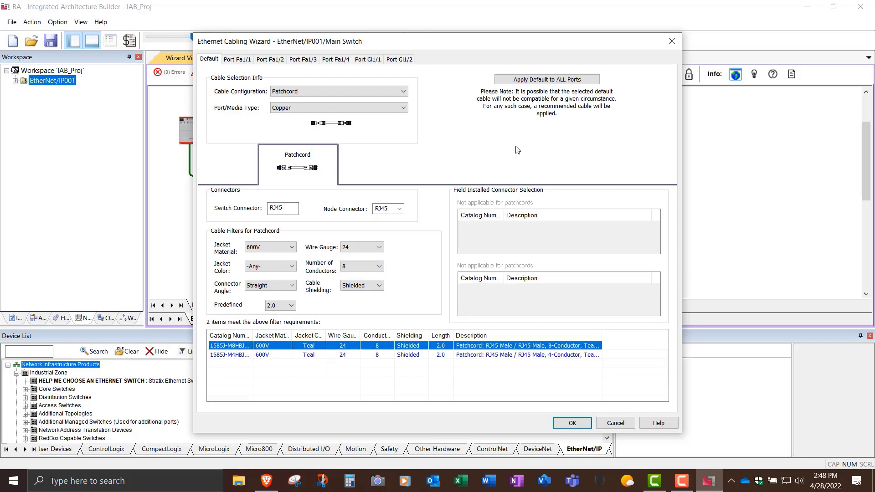
left_click(540, 82)
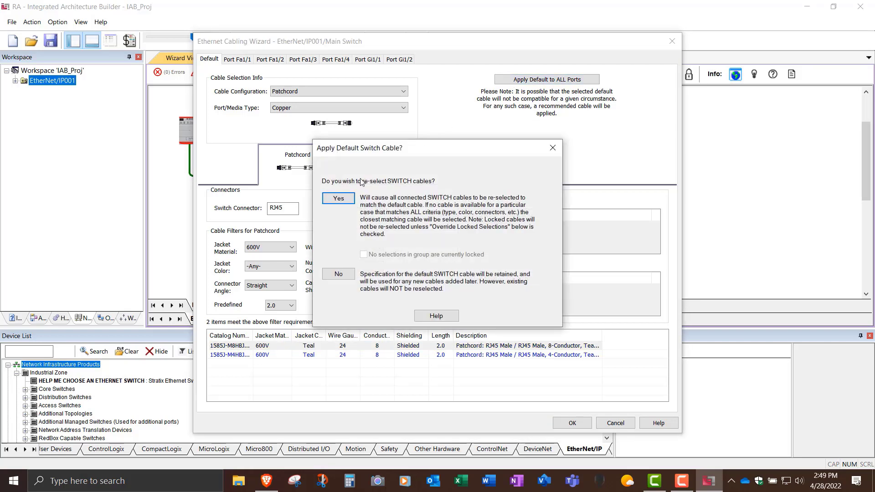
left_click(338, 199)
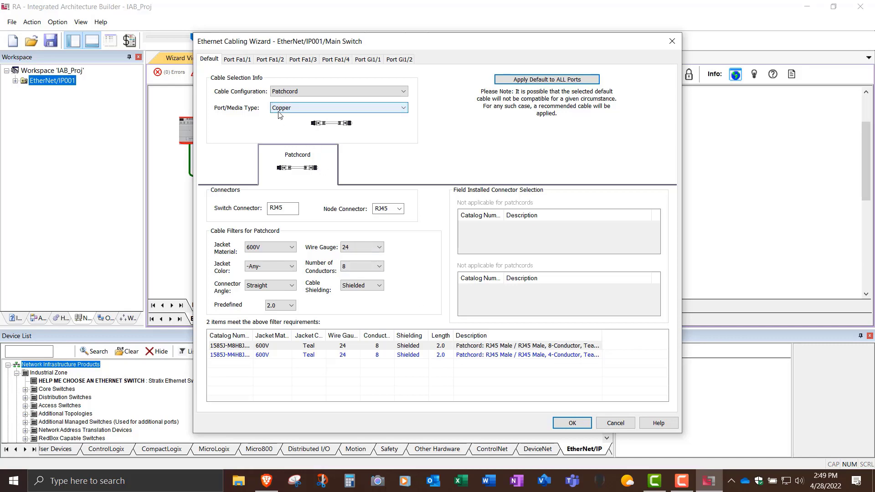
Step: Set the predefined patchcord length for Port Fa1/1, serving the operator terminal, to 20.0
left_click(240, 59)
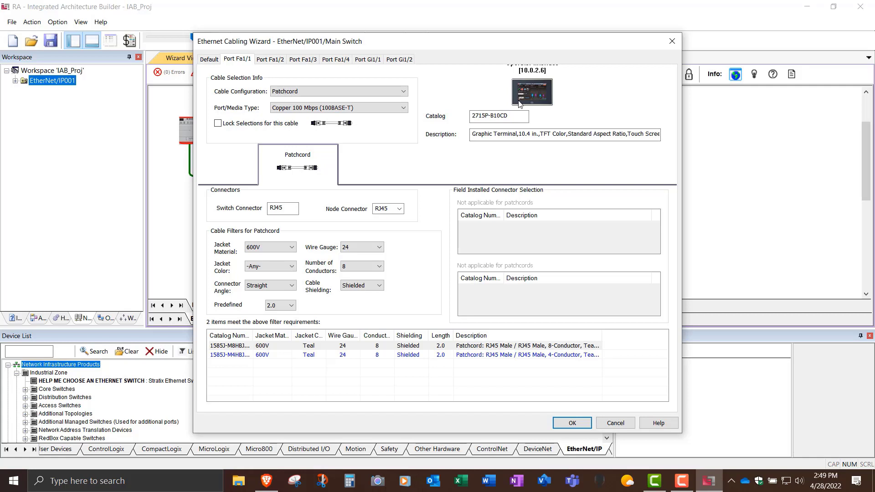
left_click(292, 306)
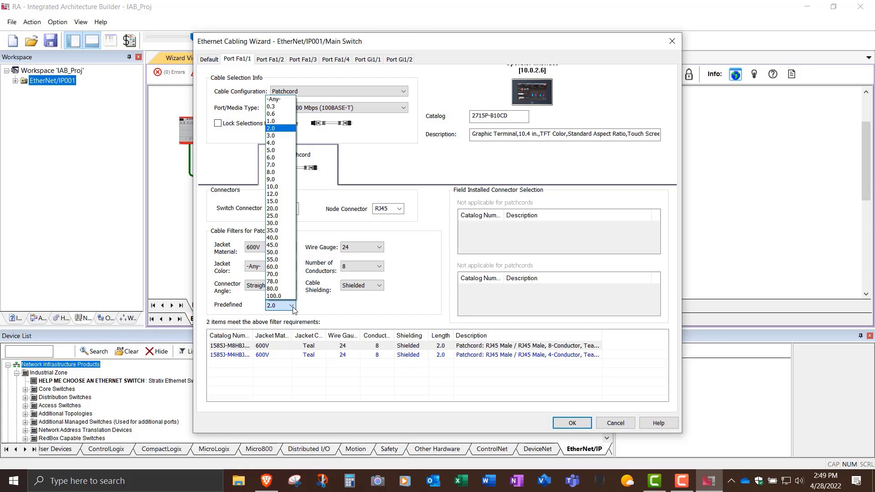
left_click(278, 209)
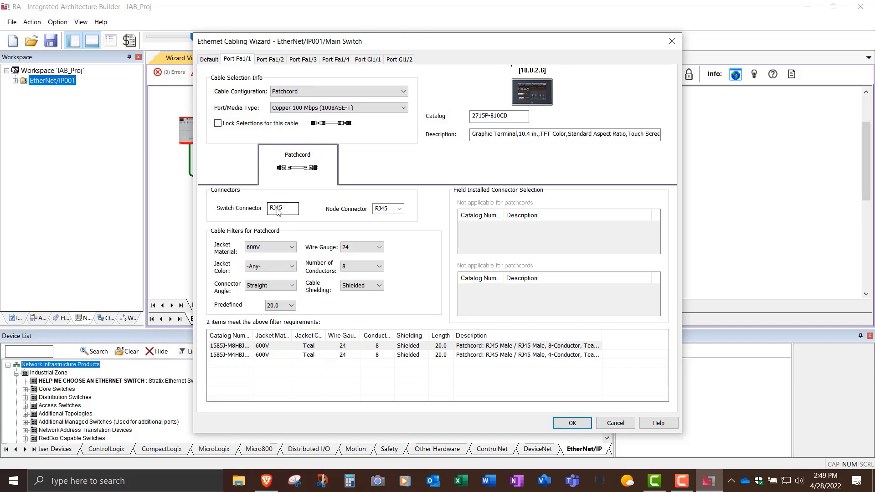
Step: Check the cabling of the remaining switch ports, set Port Gi1/2's Remote Rack patchcord length to 20.0, and accept the configuration
left_click(269, 60)
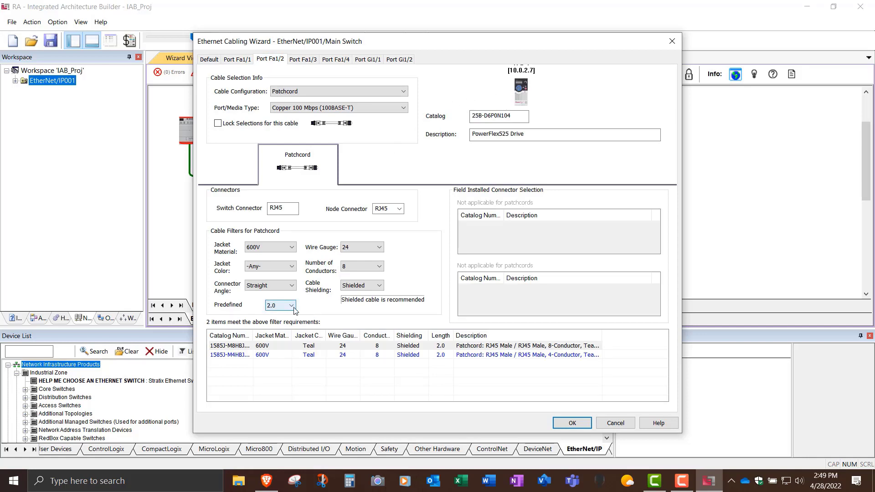
left_click(302, 60)
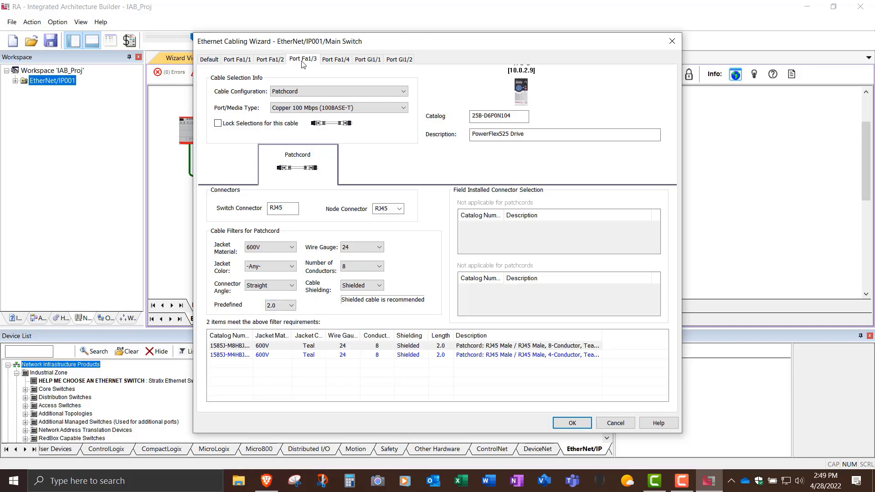
left_click(337, 60)
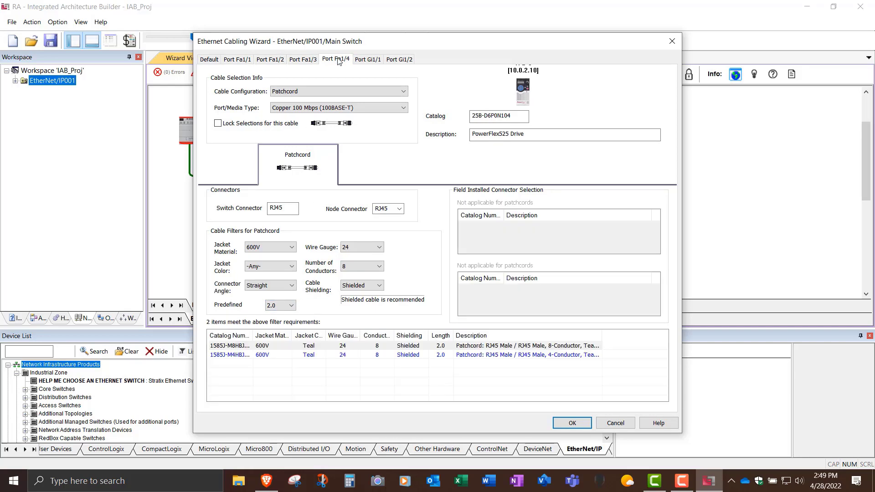
left_click(365, 60)
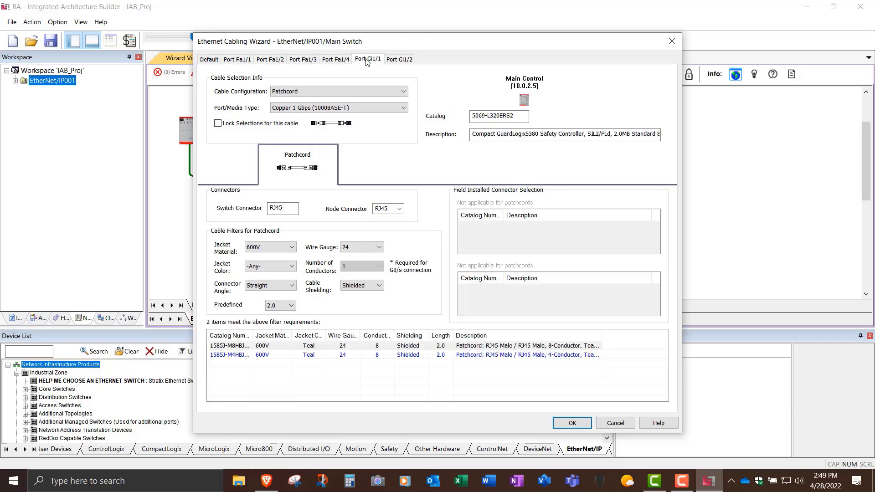
left_click(398, 61)
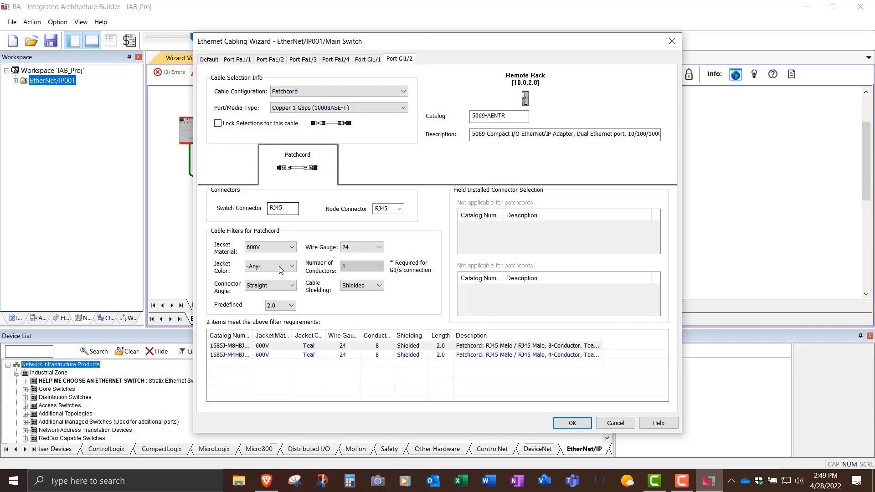
left_click(291, 306)
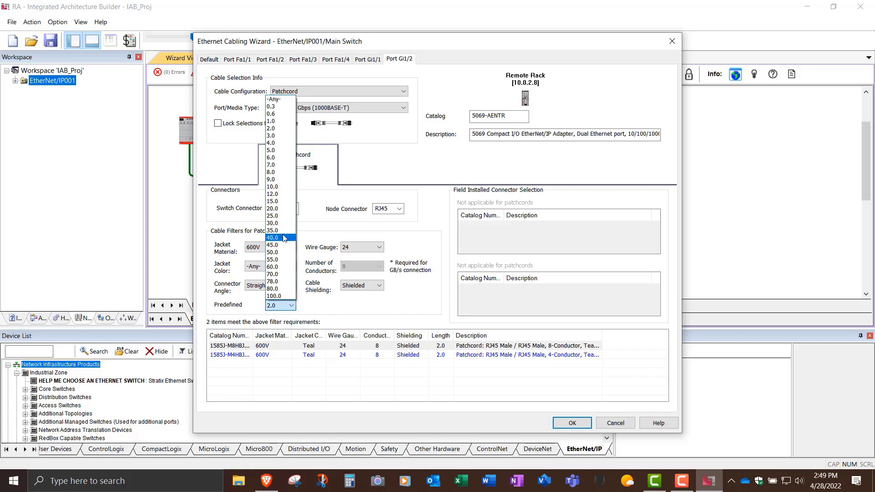
left_click(283, 209)
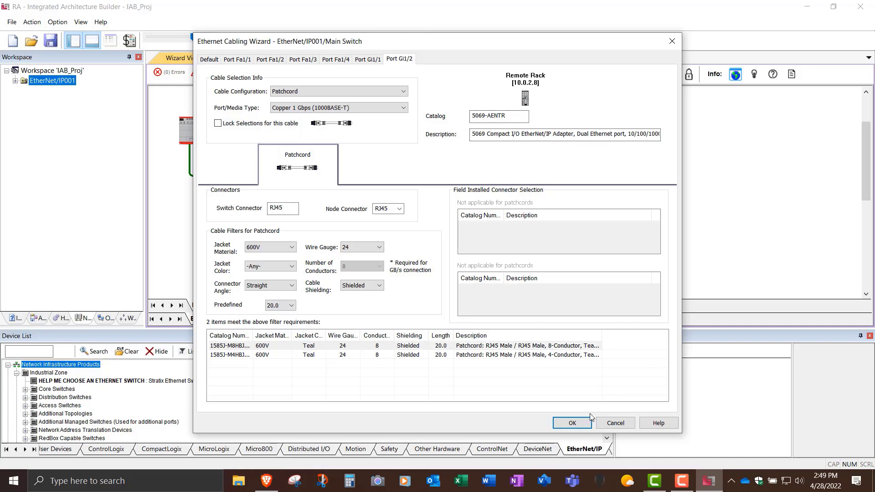
left_click(571, 422)
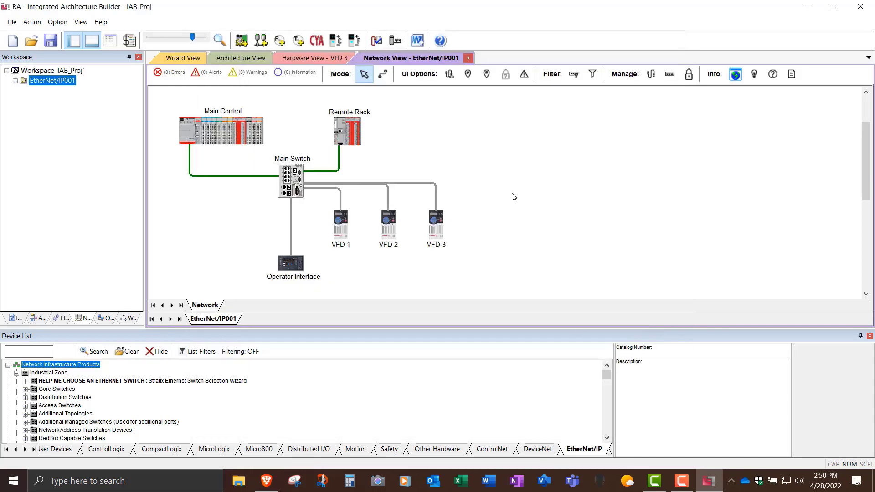
Step: Show the cable lengths and the device IP addresses with VLANs on the EtherNet/IP001 network diagram
left_click(449, 74)
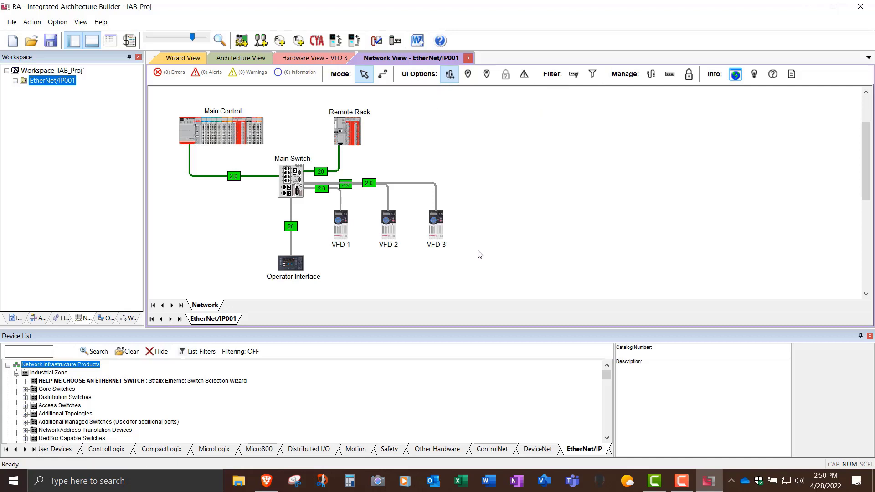
mouse_move(291, 230)
mouse_move(234, 178)
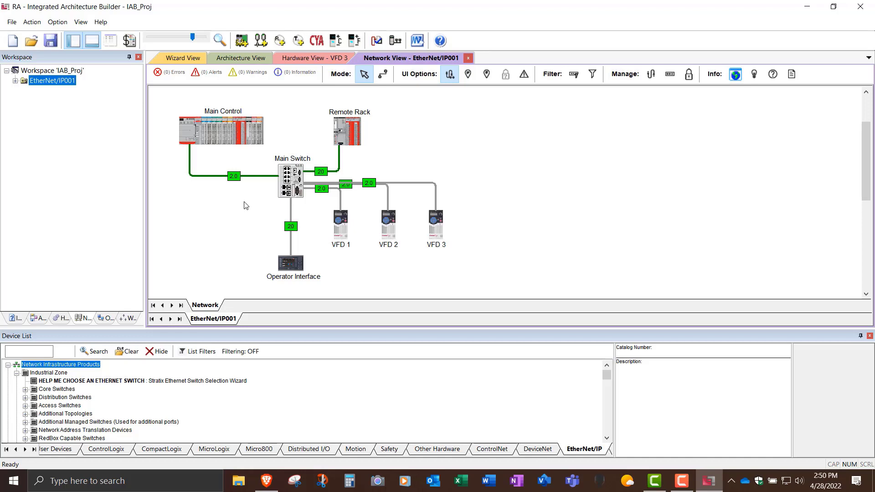
left_click(471, 79)
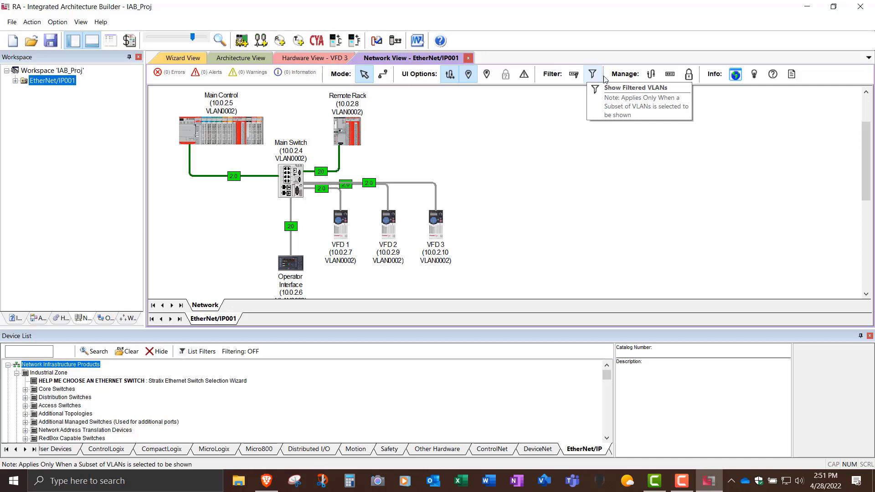
Step: Edit the network's VLAN to number 20 with subnet address 10.10.20.0 and accept the VLAN and subnet settings
left_click(670, 75)
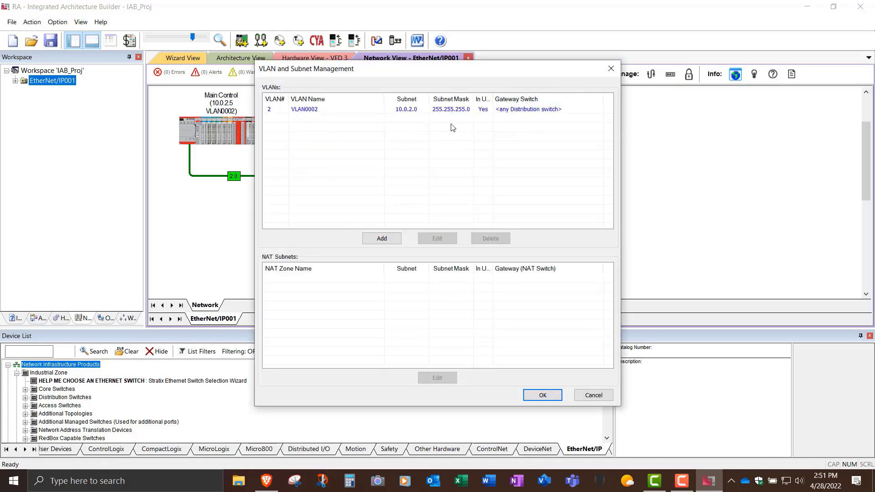
left_click(418, 112)
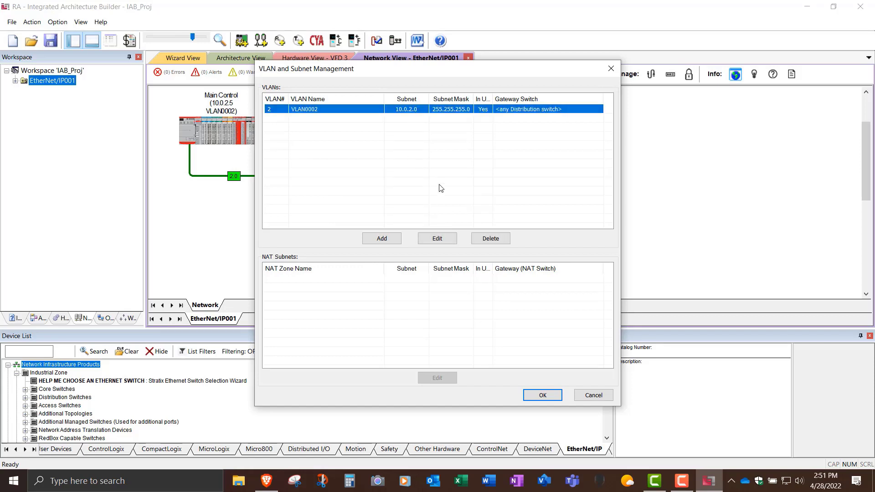
left_click(442, 241)
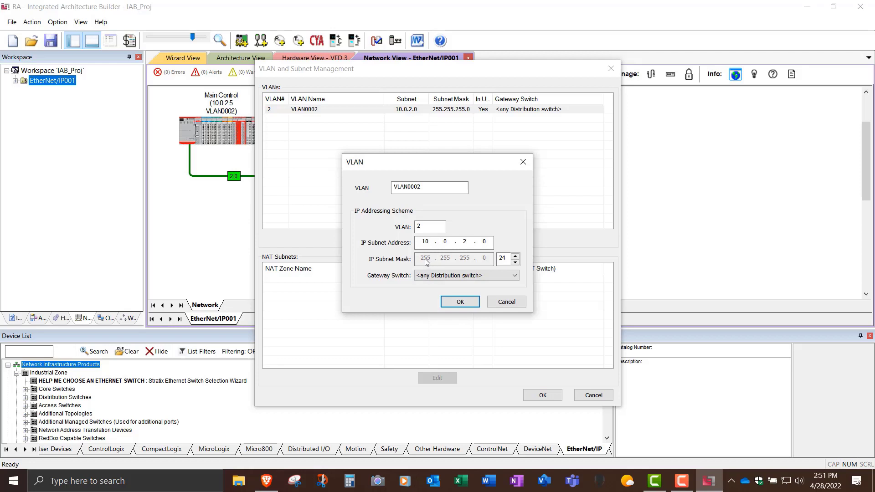
double_click(446, 241)
type("10")
left_click(431, 226)
type("0")
left_click(461, 302)
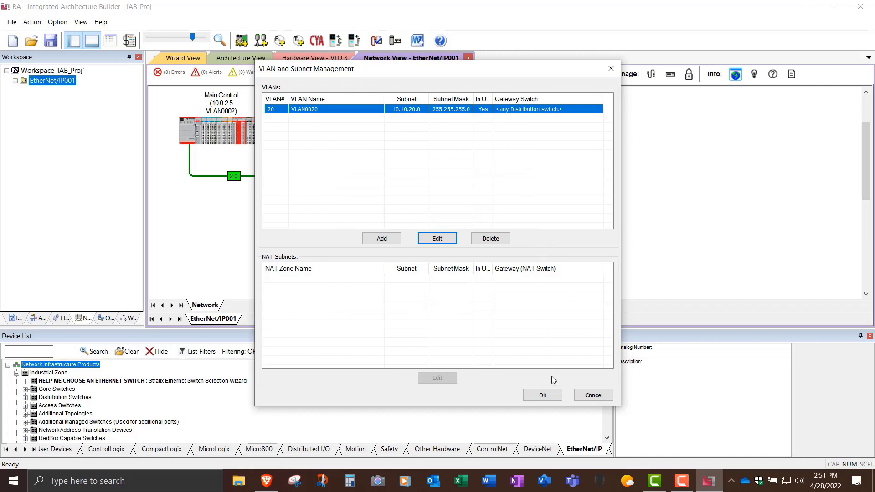
left_click(546, 397)
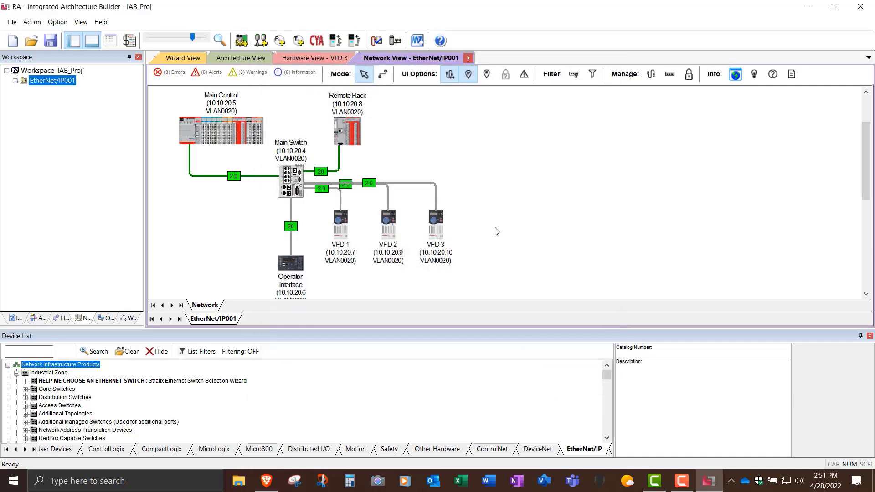
Step: Check the addresses on the network diagram and view the IP address setting of Main Control's connection to the Main Switch
scroll(497, 232, "down", 1)
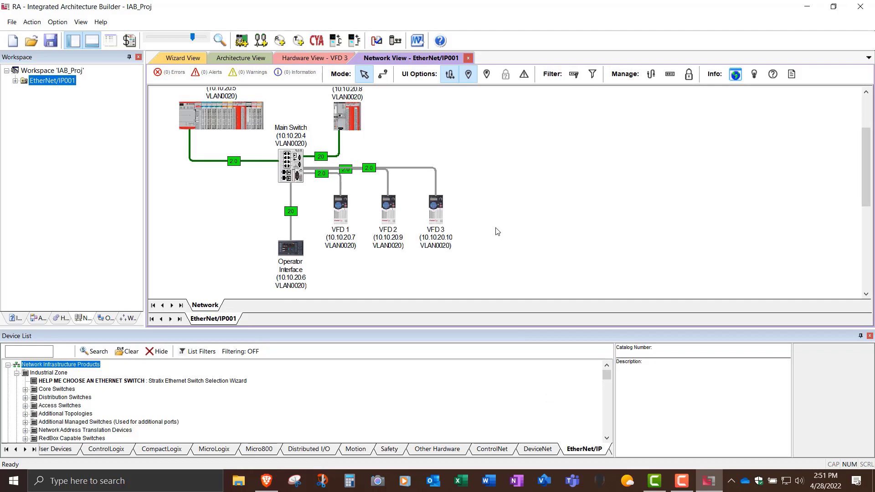
scroll(497, 231, "up", 1)
right_click(226, 104)
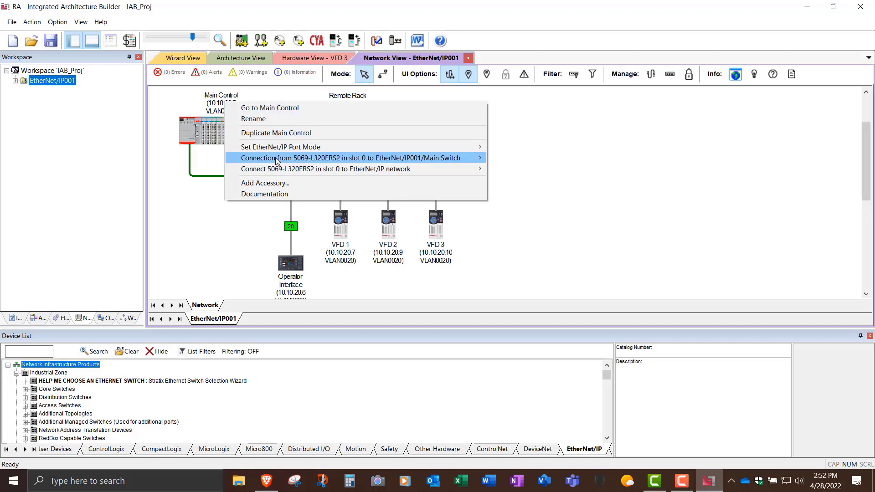
mouse_move(276, 159)
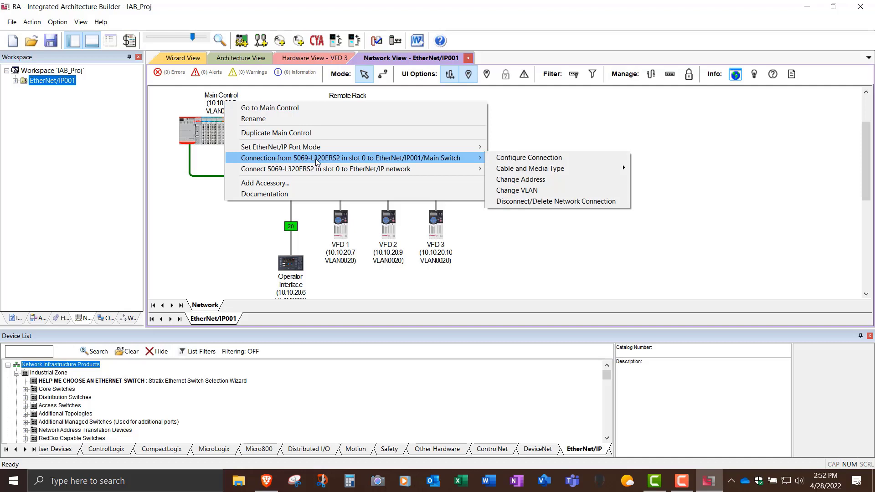
left_click(531, 180)
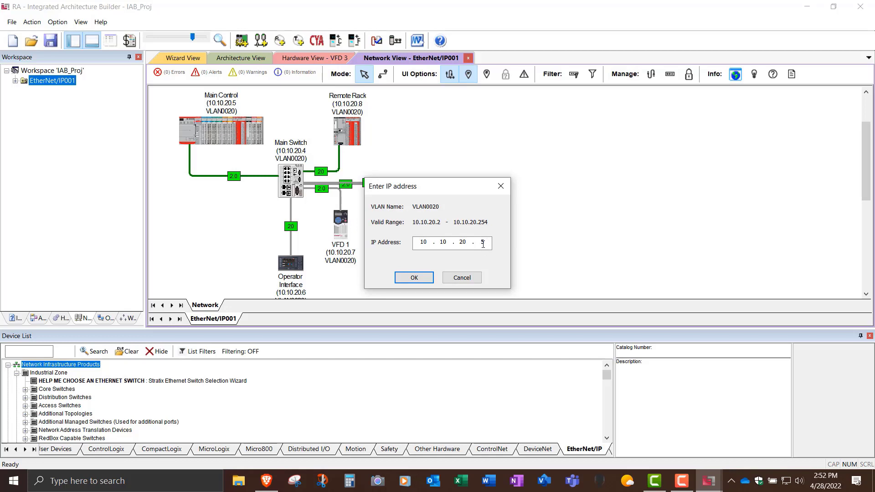
left_click(474, 281)
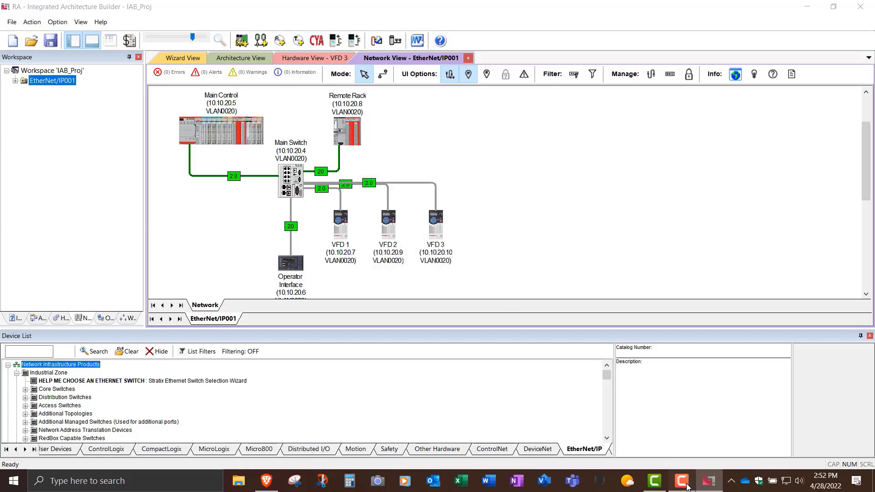
left_click(681, 480)
left_click(828, 438)
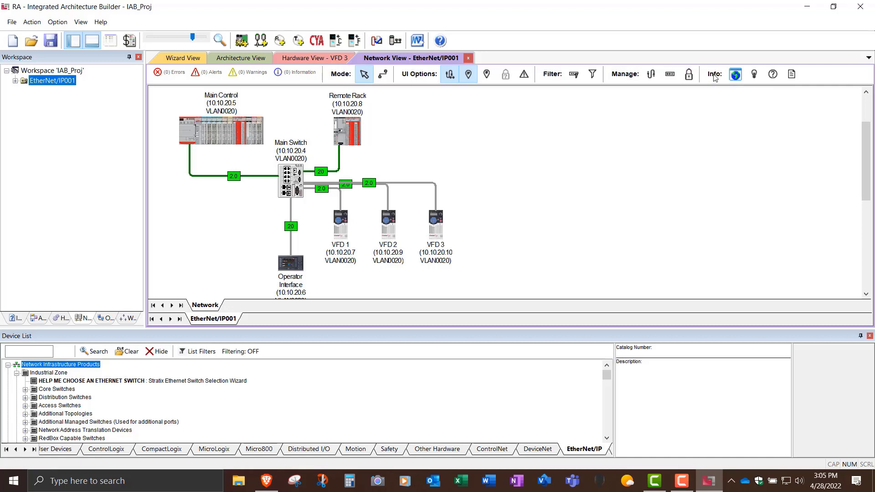
Step: Generate the EtherNet/IP001 network report and examine its switch port, cable, device and IP address table in the browser
left_click(790, 74)
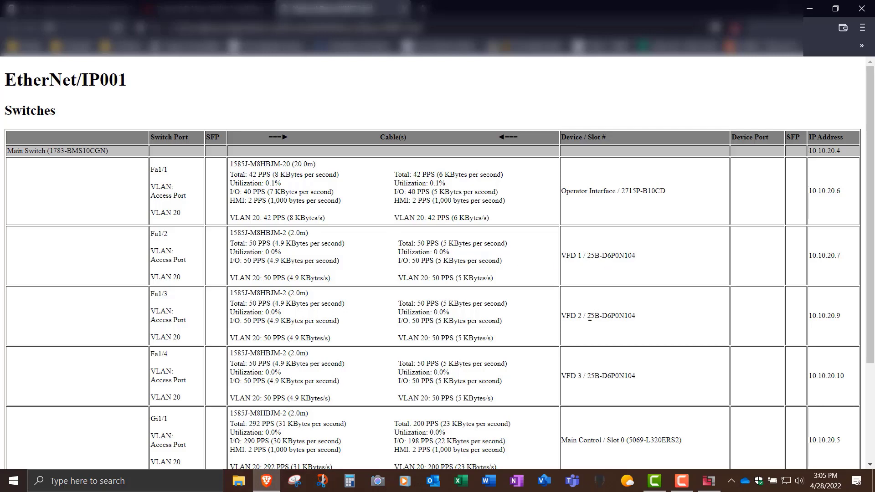
scroll(589, 317, "down", 3)
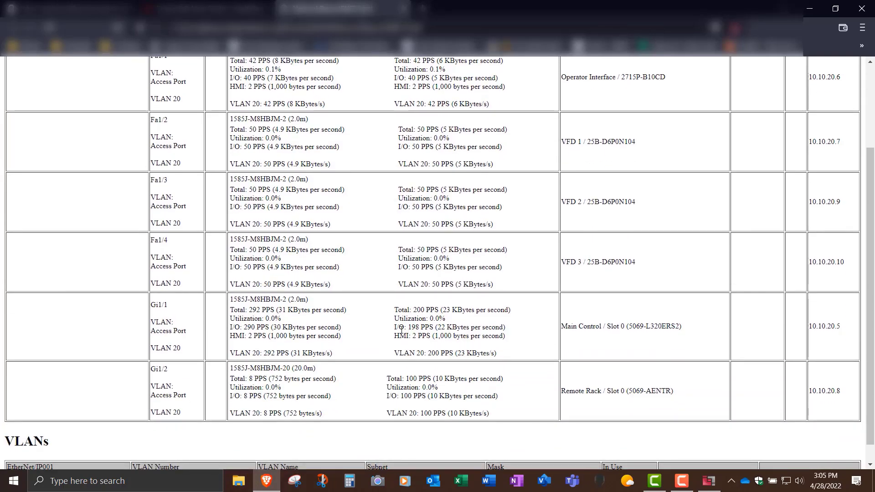
scroll(401, 327, "down", 1)
scroll(402, 330, "up", 3)
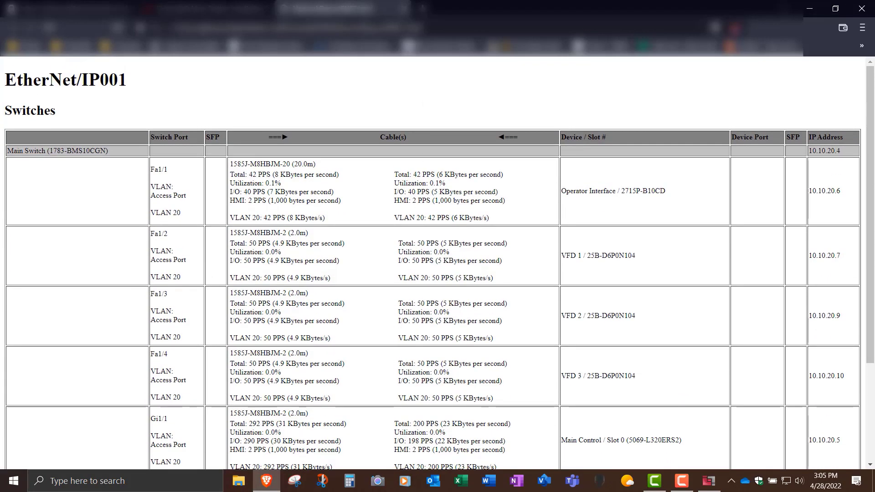
left_click(811, 8)
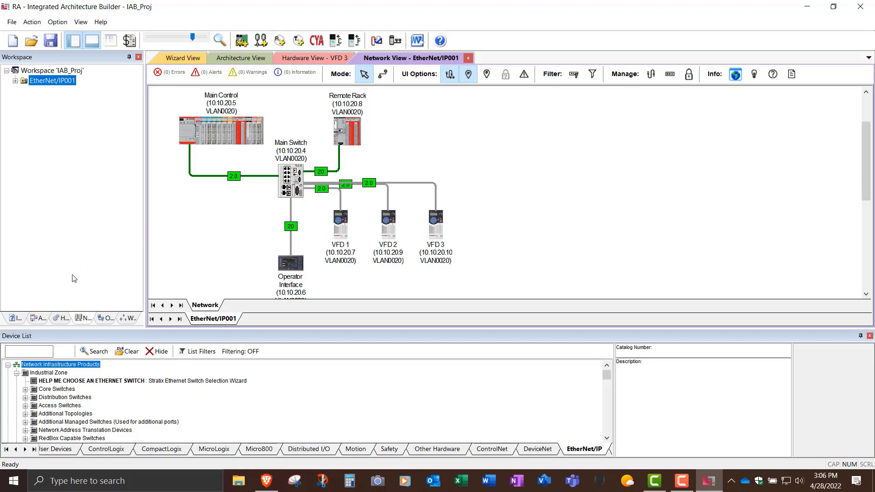
Step: In the architecture diagram, place the Main Switch below Main Control, the Operator Interface beside Main Control, and the three VFDs in a row beneath
left_click(40, 318)
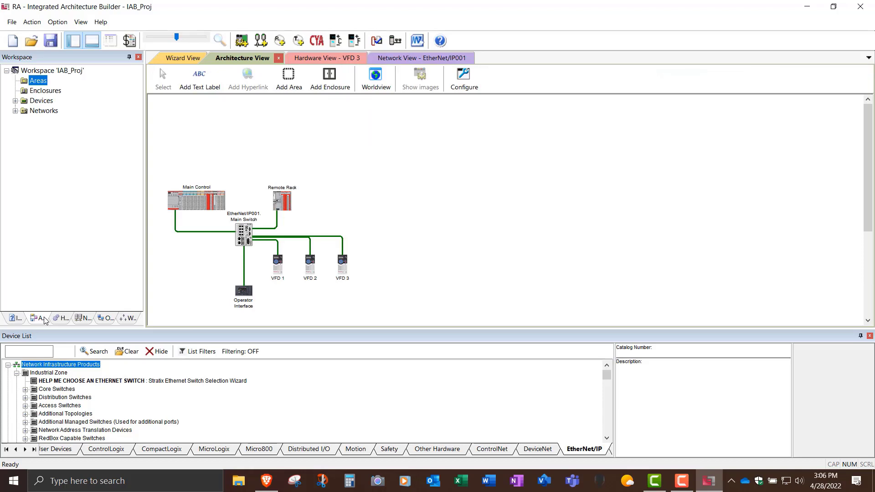
left_click_drag(179, 43, 191, 42)
scroll(448, 257, "down", 3)
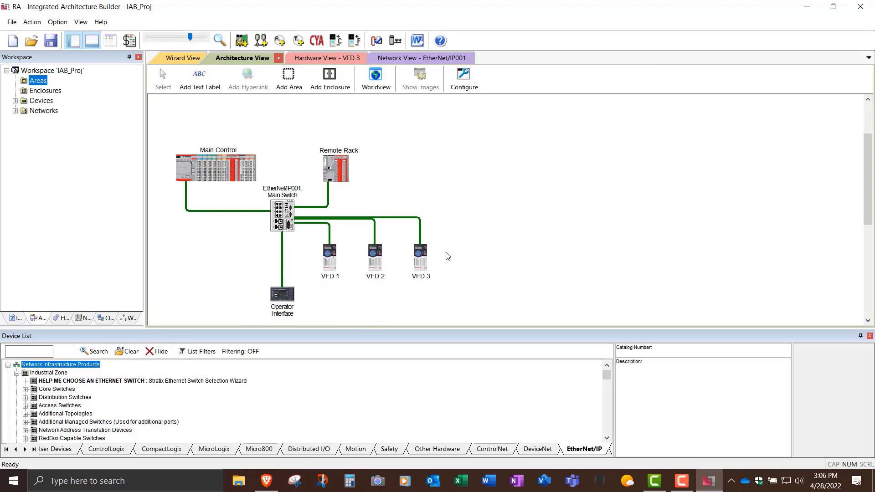
left_click_drag(218, 166, 217, 133)
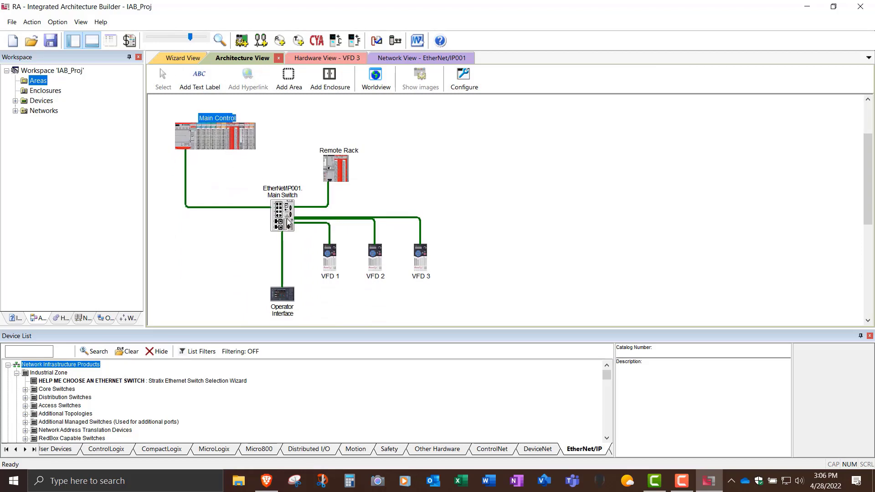
left_click_drag(286, 224, 228, 192)
left_click_drag(292, 296, 318, 133)
left_click_drag(328, 259, 168, 259)
left_click_drag(374, 259, 224, 257)
left_click_drag(411, 270, 266, 258)
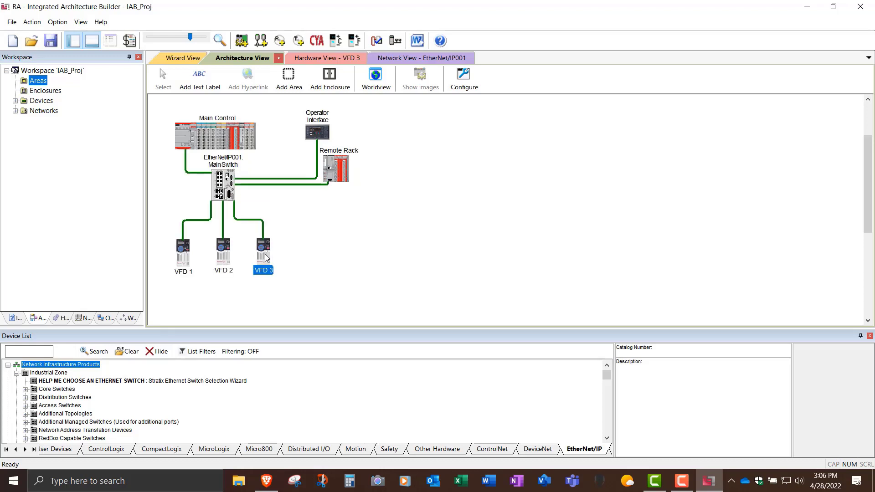
Step: Move the Remote Rack and Operator Interface farther from the main control group and nudge Main Control slightly
left_click(331, 275)
left_click_drag(335, 169, 457, 171)
left_click_drag(318, 133, 420, 137)
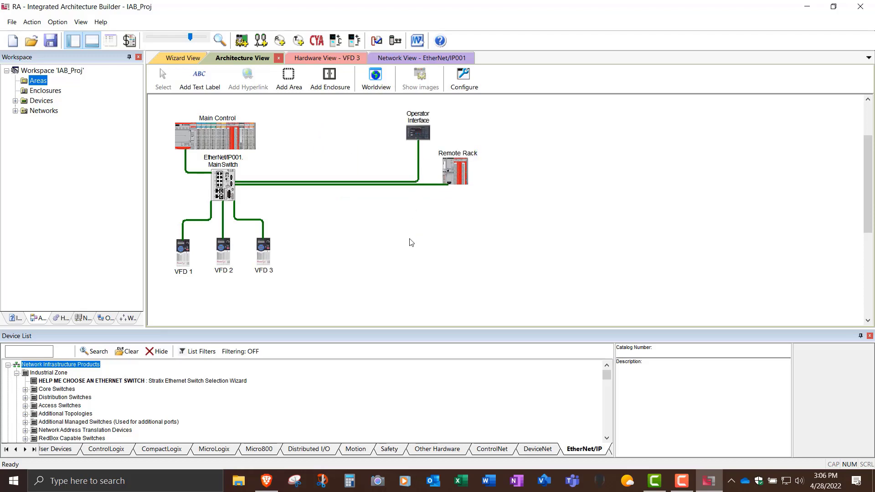
mouse_move(240, 143)
left_mouse_down()
mouse_move(250, 141)
mouse_move(243, 141)
left_mouse_up()
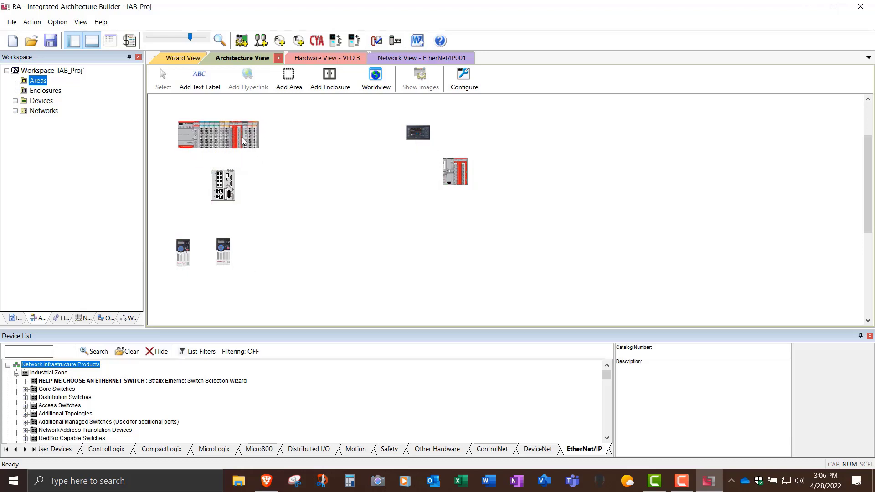
Step: Add one enclosure around Main Control, the Main Switch and the VFDs, and another around the Operator Interface and Remote Rack
left_click(328, 81)
left_click_drag(153, 101, 302, 296)
scroll(350, 268, "up", 1)
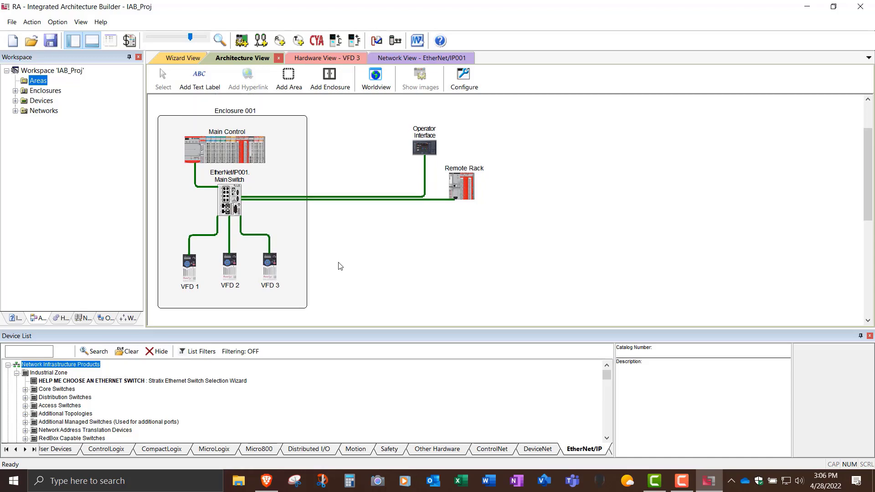
left_click(332, 78)
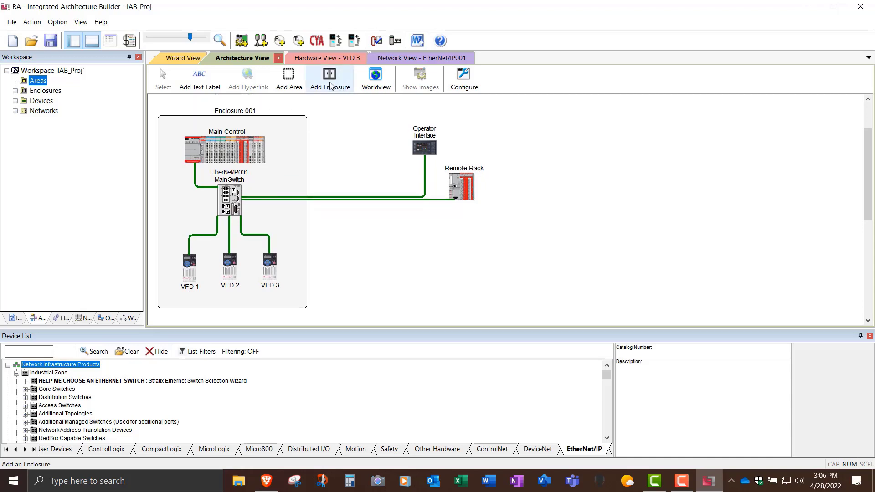
left_click_drag(374, 113, 506, 227)
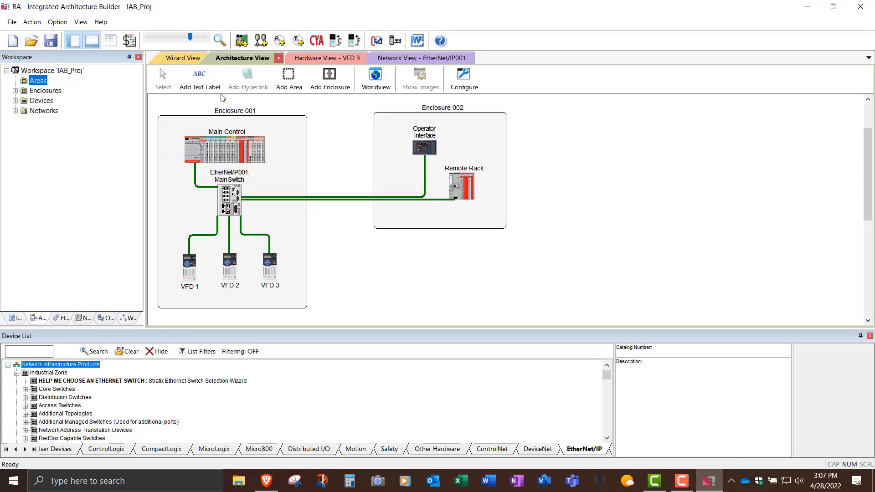
left_click(681, 480)
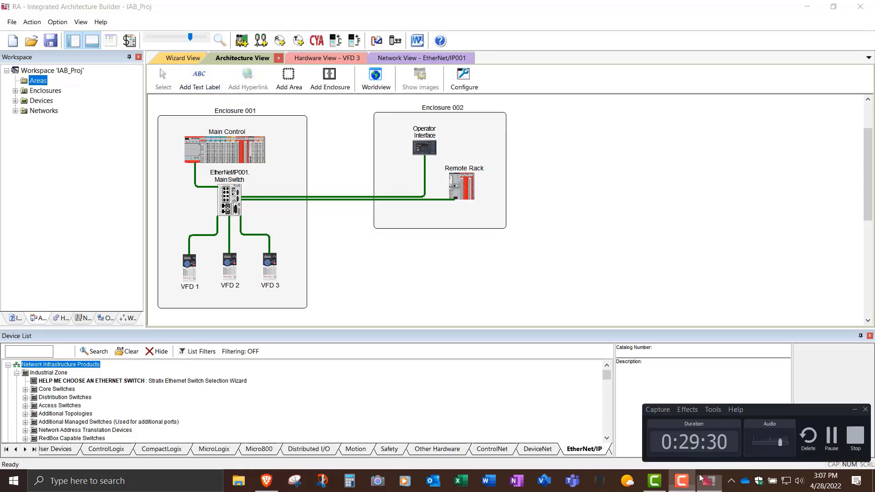
left_click(832, 436)
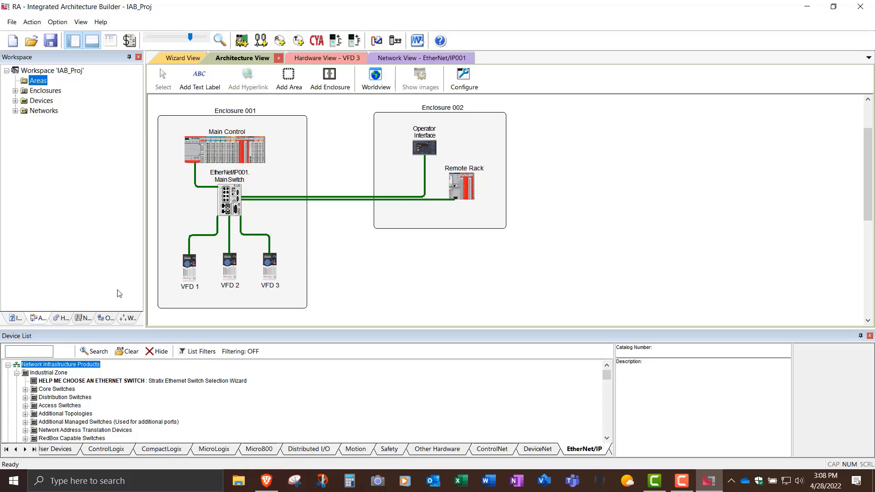
Step: Show Main Control's hardware and start the Control Power Supply Selection Assistant
left_click(59, 321)
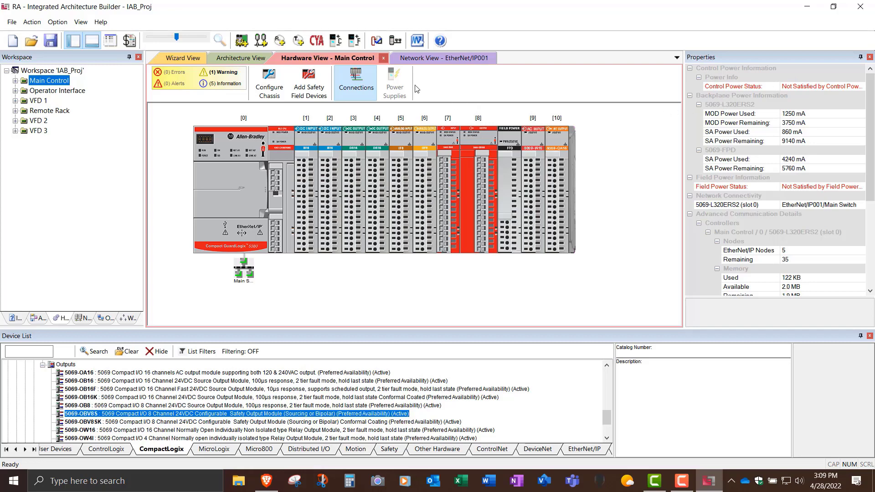
left_click(335, 41)
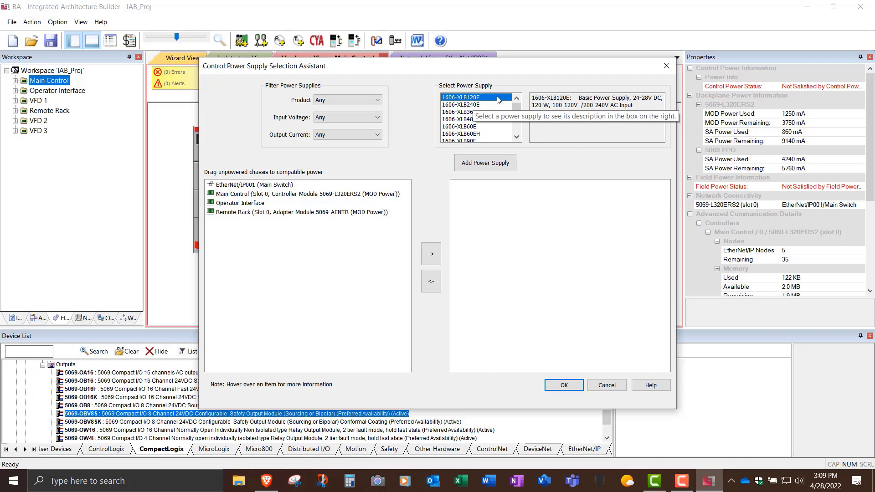
Step: Try to power Main Control's 5069-L320ERS2 controller module from an added 1606-XLB120E supply, and remove that supply
left_click(486, 165)
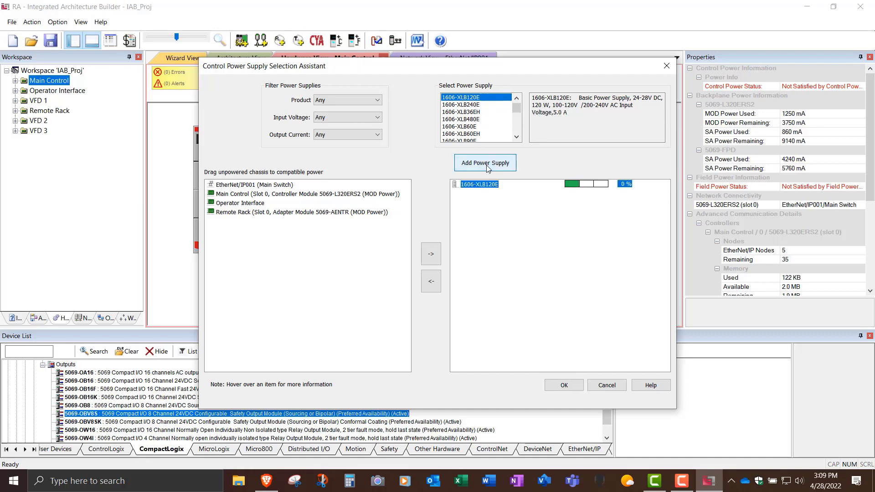
left_click(294, 195)
left_click(435, 253)
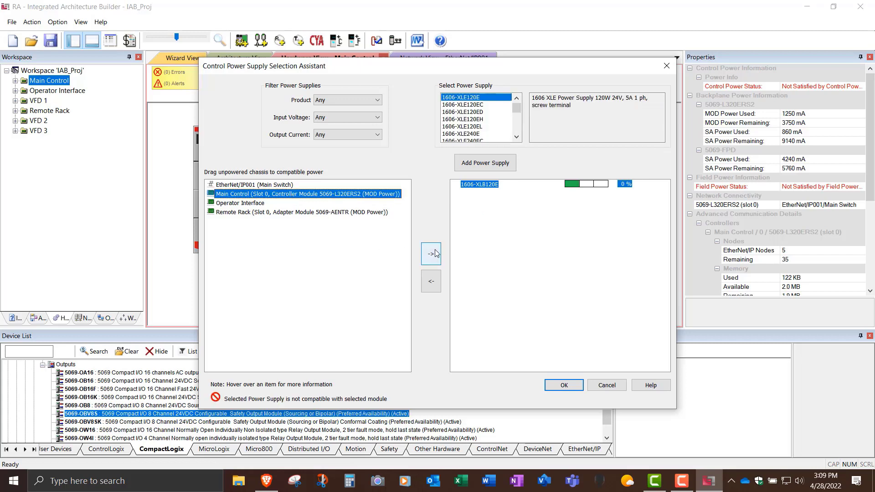
left_click(435, 254)
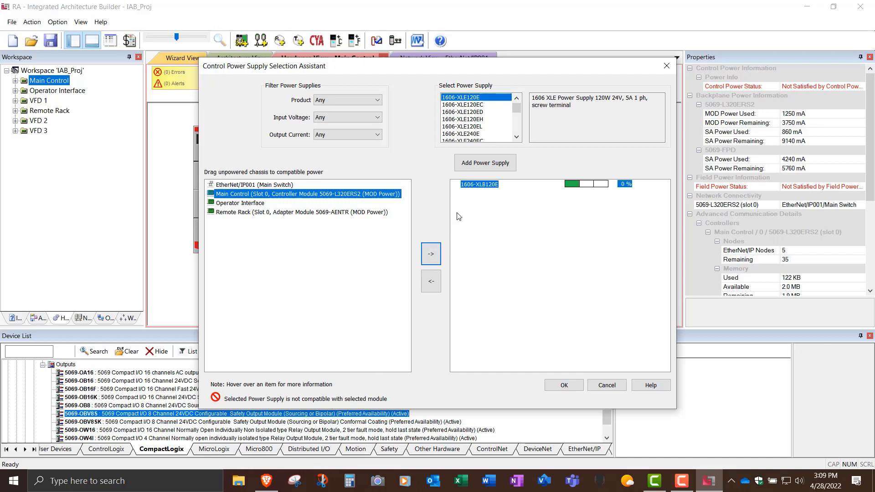
right_click(481, 187)
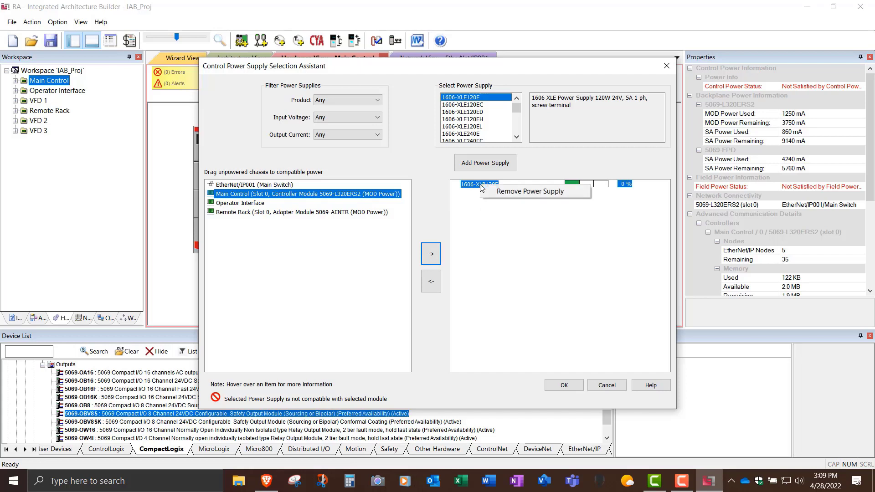
left_click(495, 190)
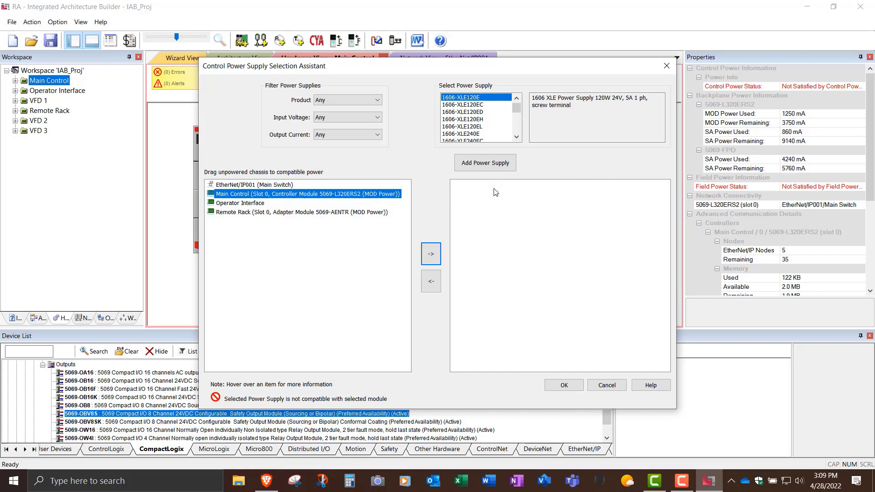
Step: Compare the 1606-XLE120E variants and add a 1606-XLE240E control power supply
left_click(475, 105)
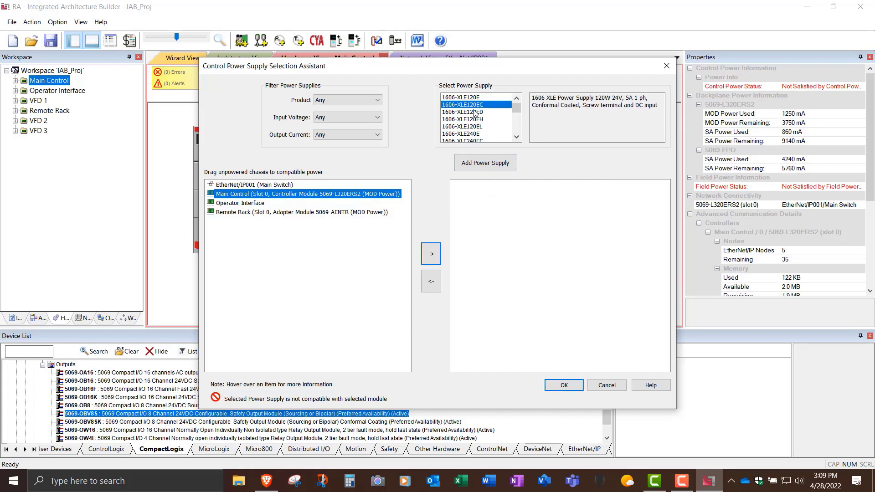
left_click(476, 112)
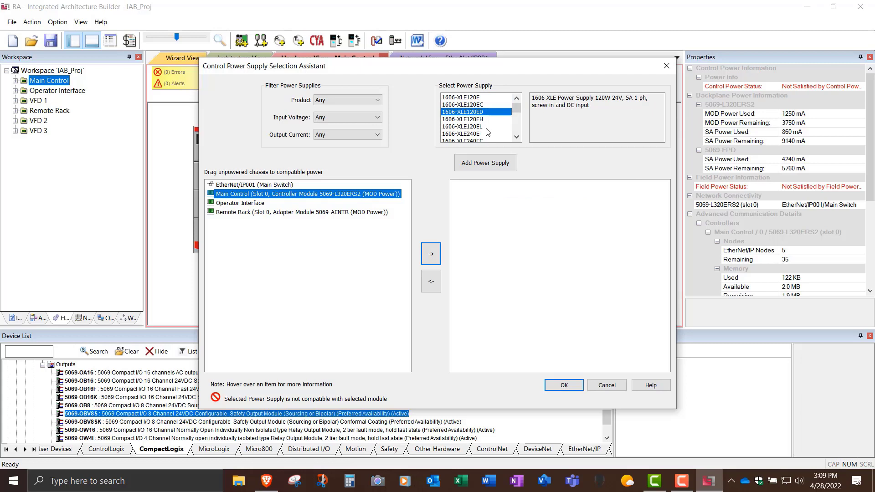
left_click(477, 119)
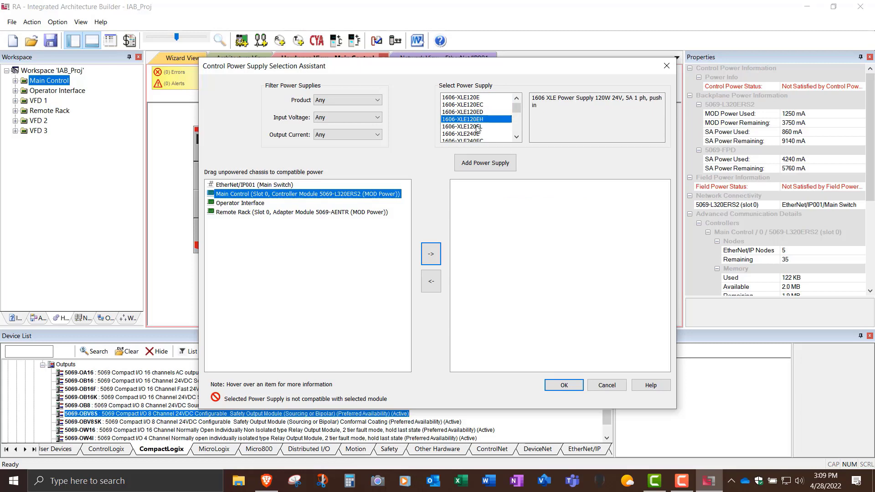
left_click(481, 127)
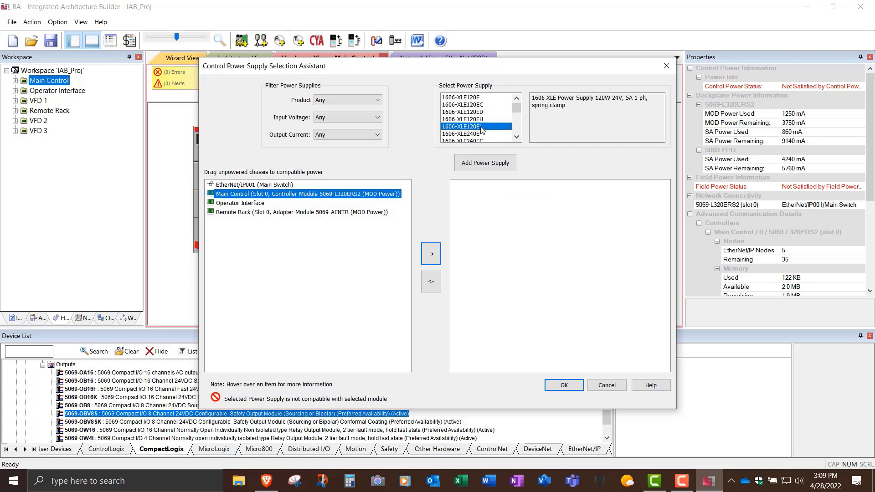
left_click(480, 135)
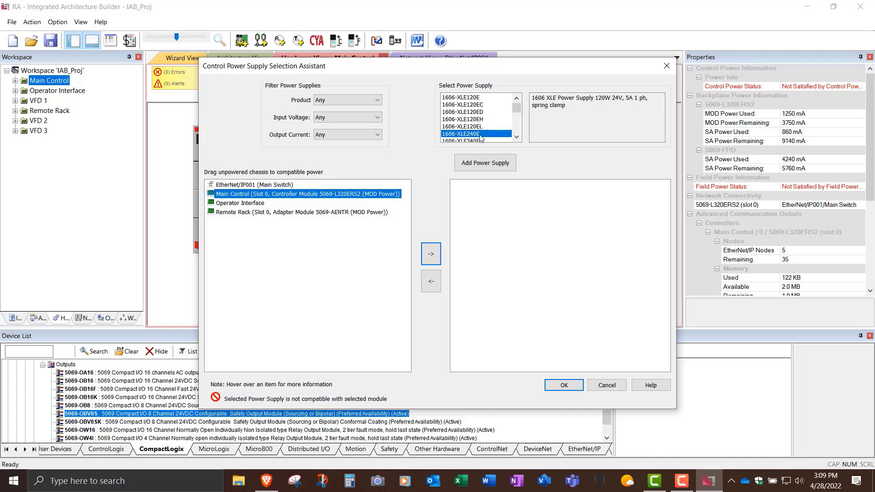
left_click(486, 168)
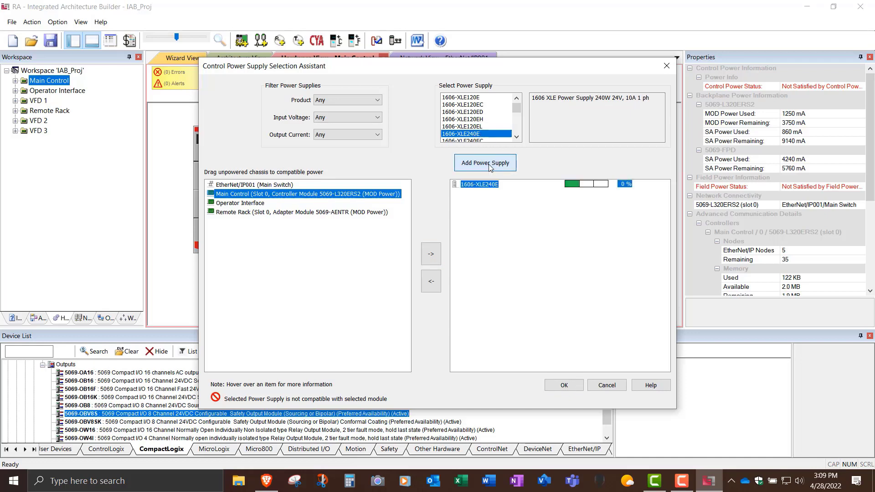
Step: Assign Main Control's 5069-L320ERS2 controller module and the EtherNet/IP001 Main Switch to the 1606-XLE240E supply
left_click(433, 254)
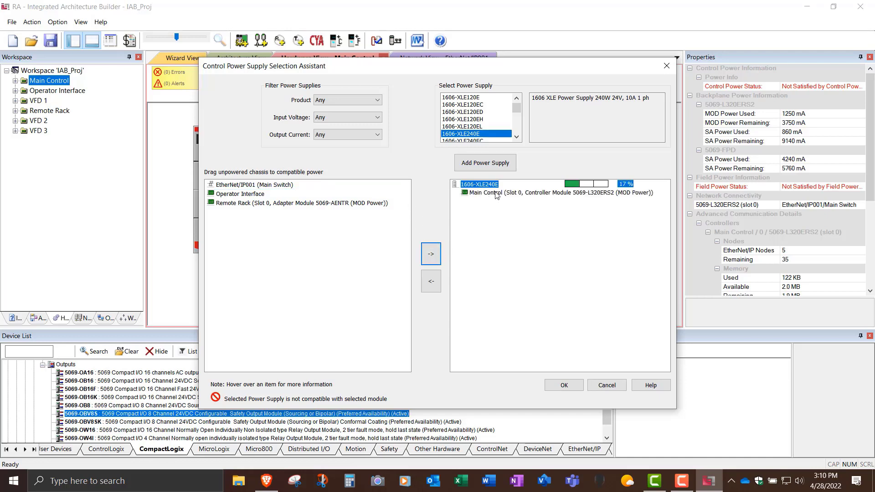
mouse_move(496, 194)
left_click(267, 185)
left_click(431, 255)
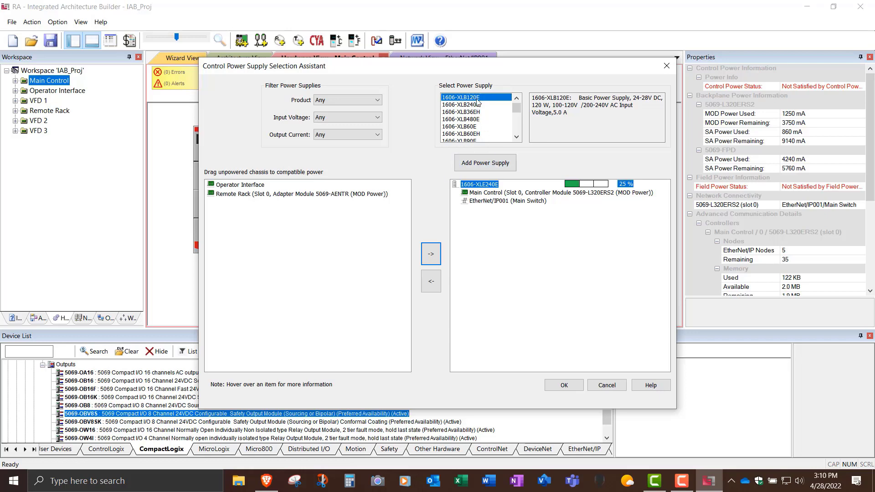
Step: Add a 1606-XLB120E supply, assign the Operator Interface and the Remote Rack's 5069-AENTR adapter to it, and accept the control power selections
left_click(485, 163)
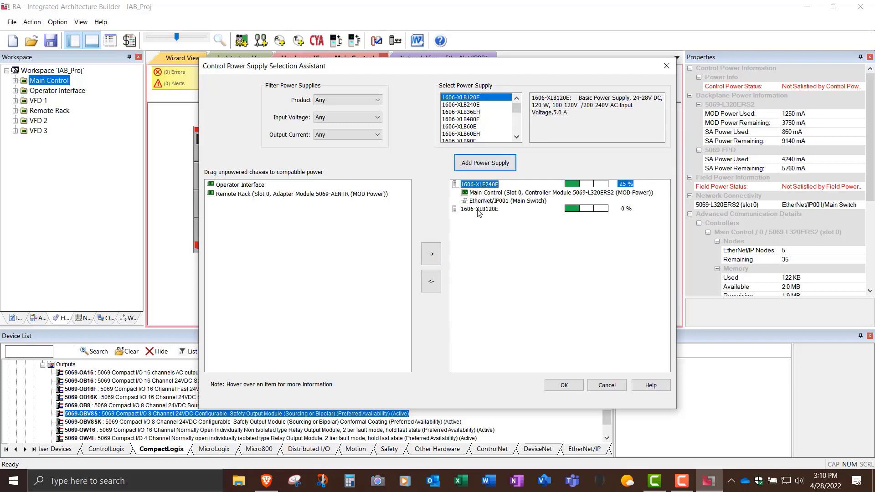
left_click(479, 210)
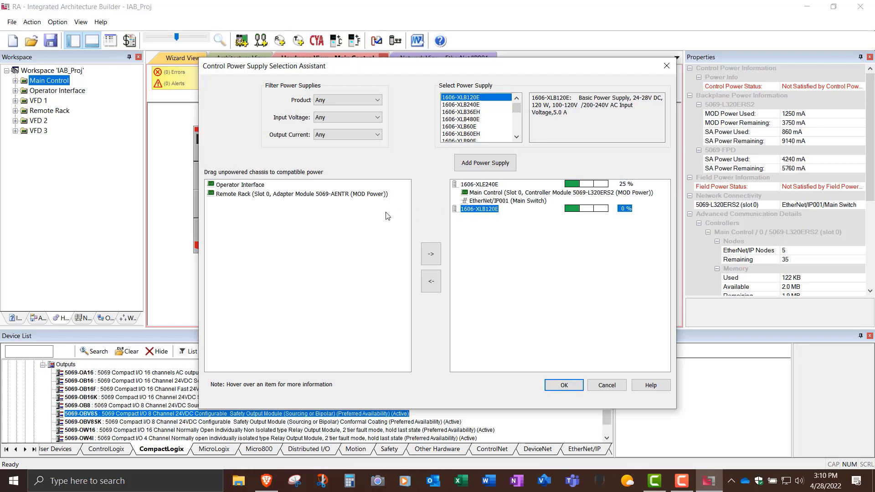
left_click(242, 185)
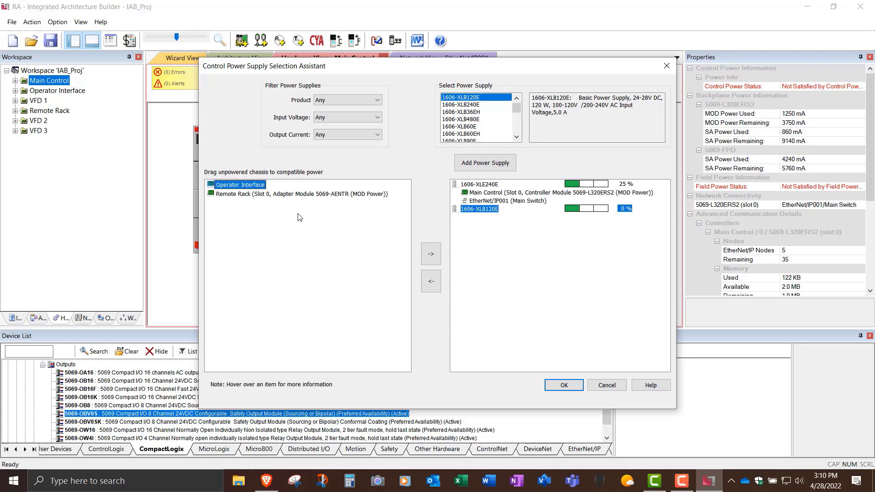
left_click(432, 253)
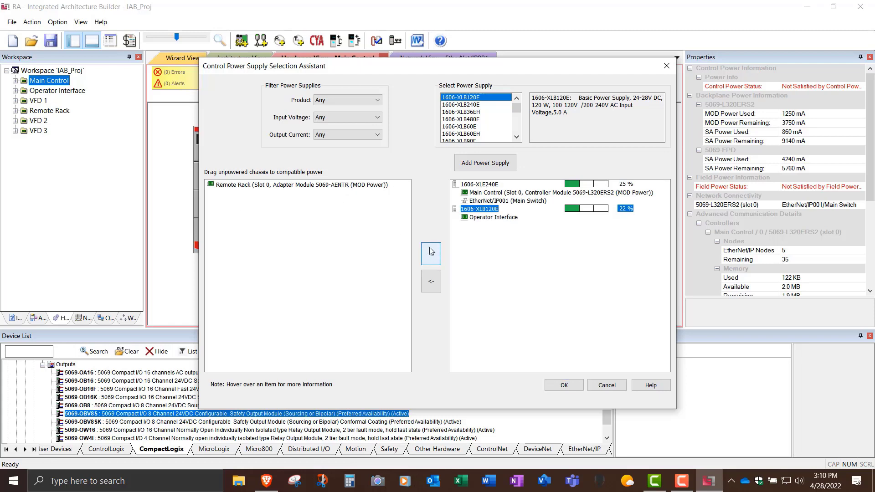
left_click(313, 187)
left_click(433, 255)
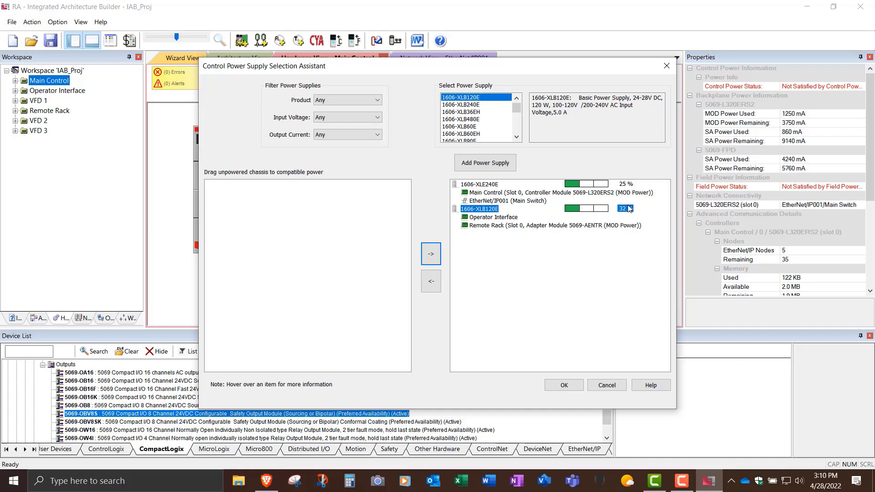
left_click(578, 386)
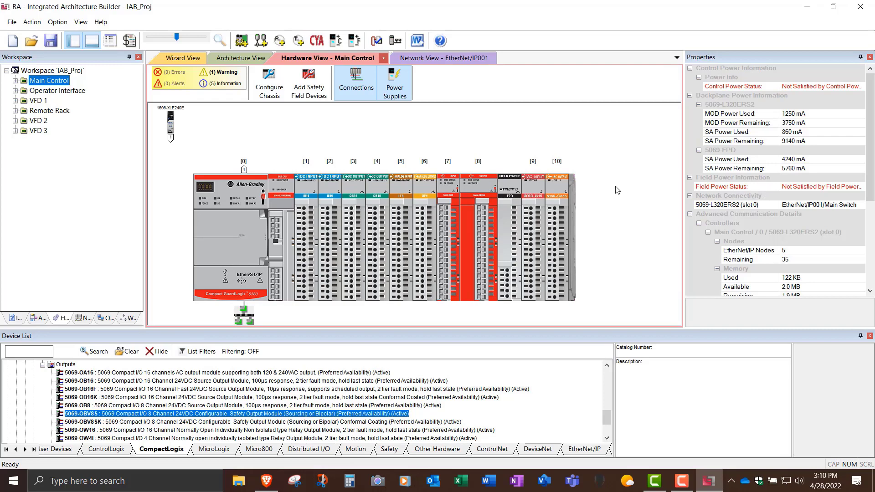
Step: Review the control power status and supplies of the Operator Interface, Main Control, the three VFDs and the Remote Rack
left_click(73, 93)
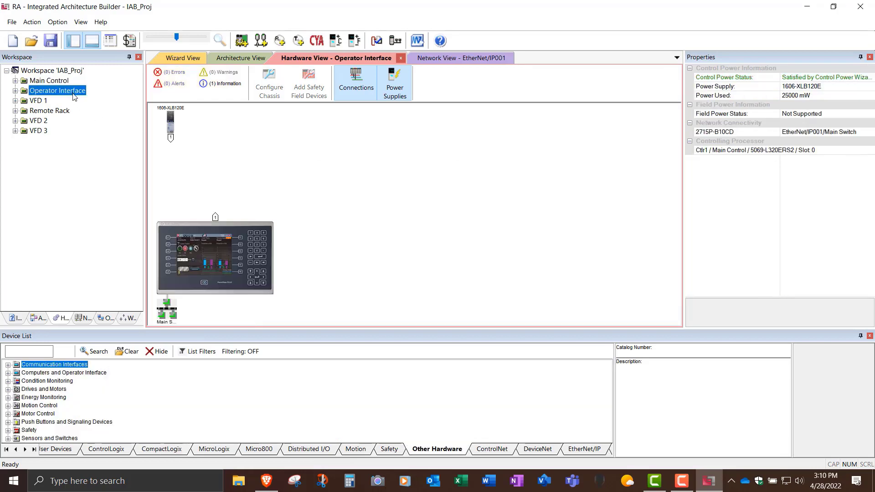
left_click(57, 82)
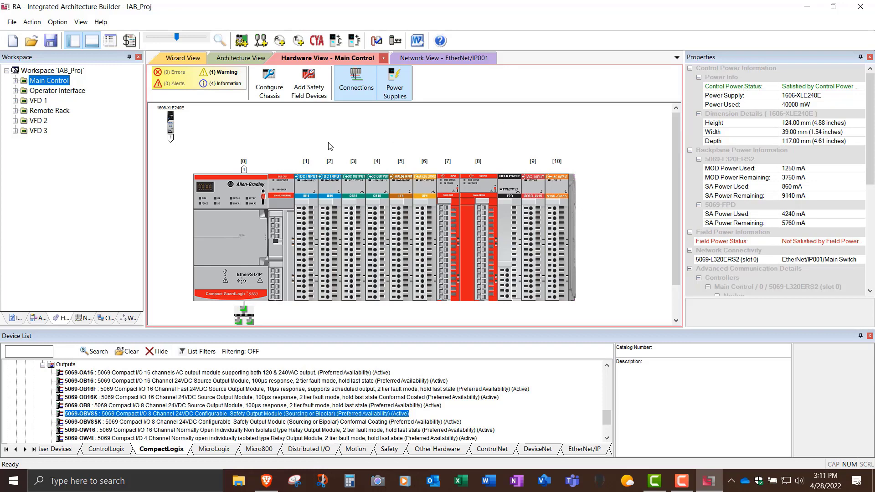
left_click(72, 91)
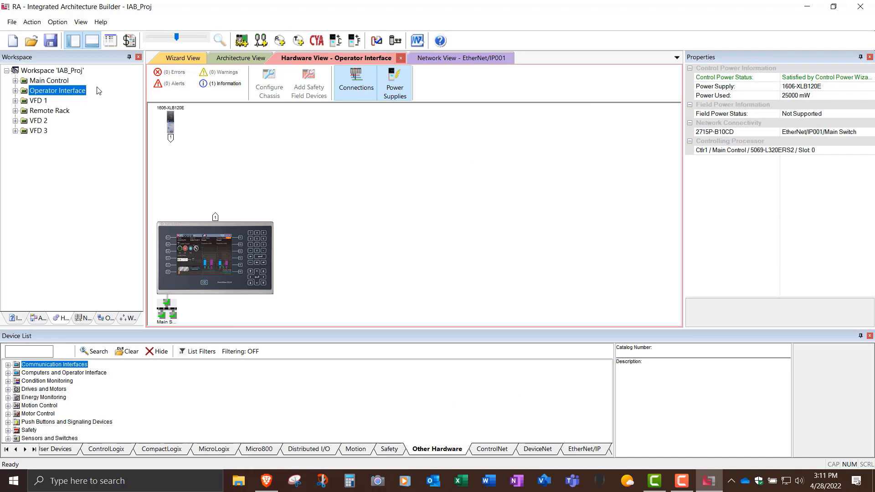
left_click(40, 101)
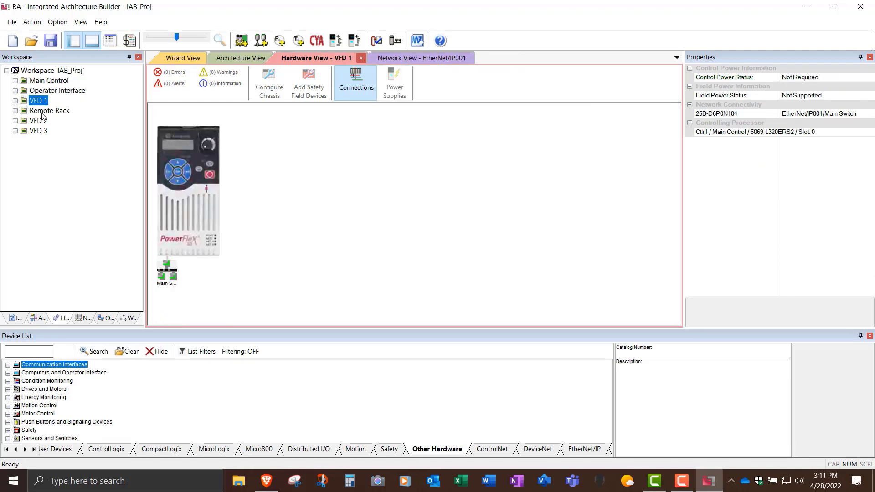
left_click(41, 120)
left_click(42, 131)
left_click(44, 111)
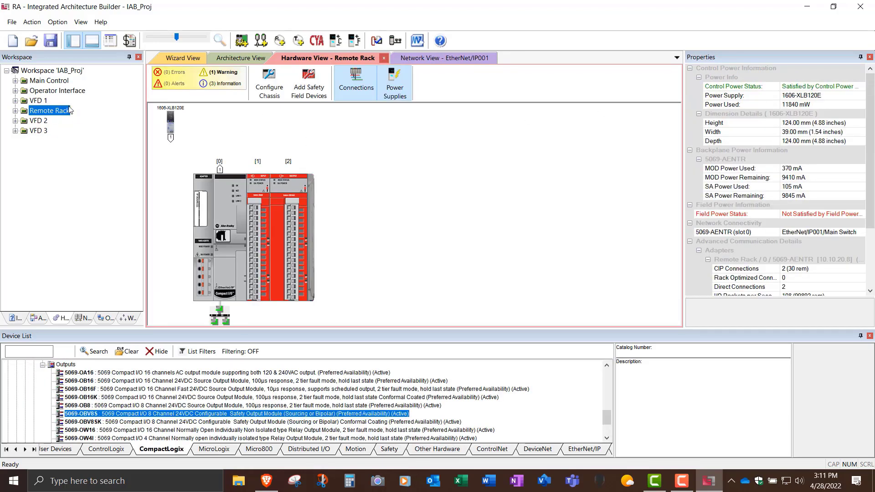
Step: Start the Field Power Supply Selection Assistant from Main Control and show its chassis-specific settings
left_click(50, 81)
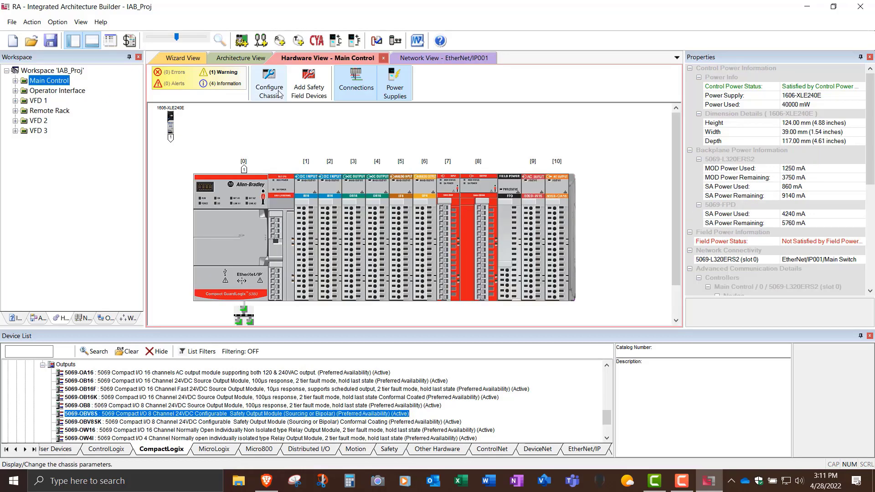
left_click(353, 41)
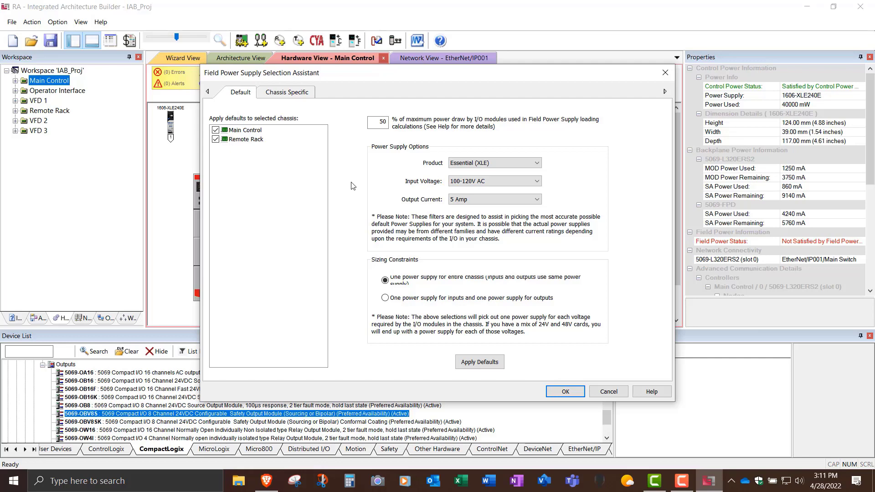
left_click(287, 93)
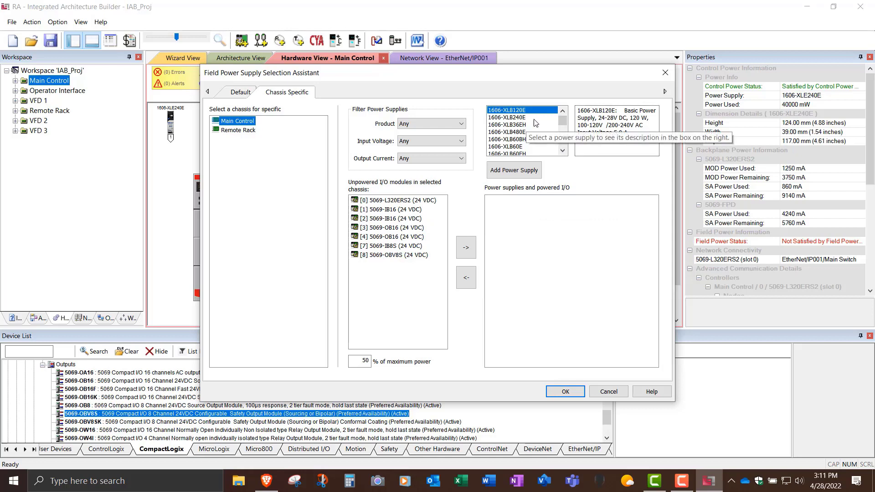
Step: Find the 1606-XLE240E in the supply list and add it as Main Control's field power supply
left_click(563, 152)
left_click(563, 152)
left_click(563, 152)
left_click(563, 152)
left_click(563, 152)
left_click(562, 131)
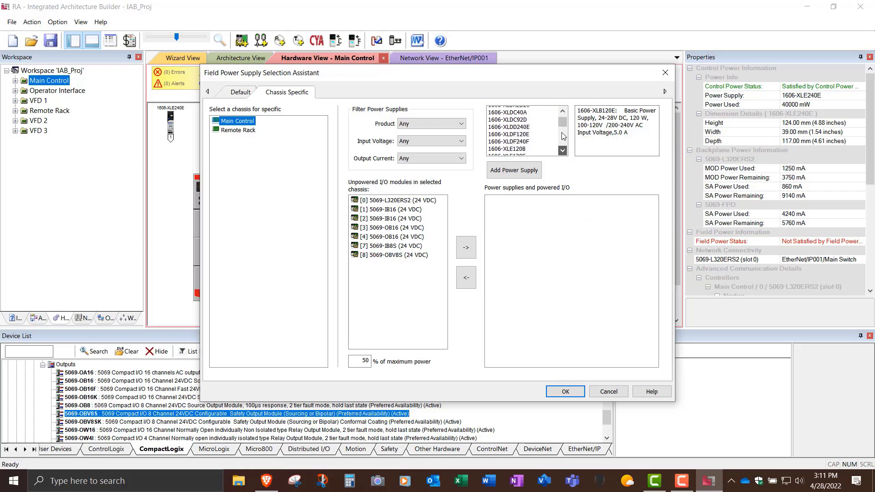
left_click(563, 152)
left_click(563, 152)
left_click(563, 153)
left_click(563, 152)
left_click(563, 152)
left_click(563, 153)
left_click(563, 153)
left_click(563, 152)
scroll(564, 131, "down", 1)
left_click_drag(563, 130, 567, 129)
left_click(519, 118)
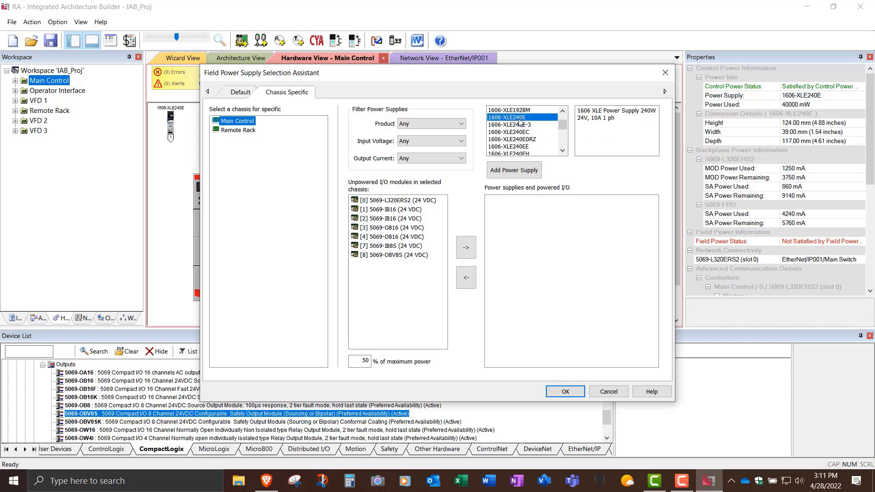
left_click(528, 173)
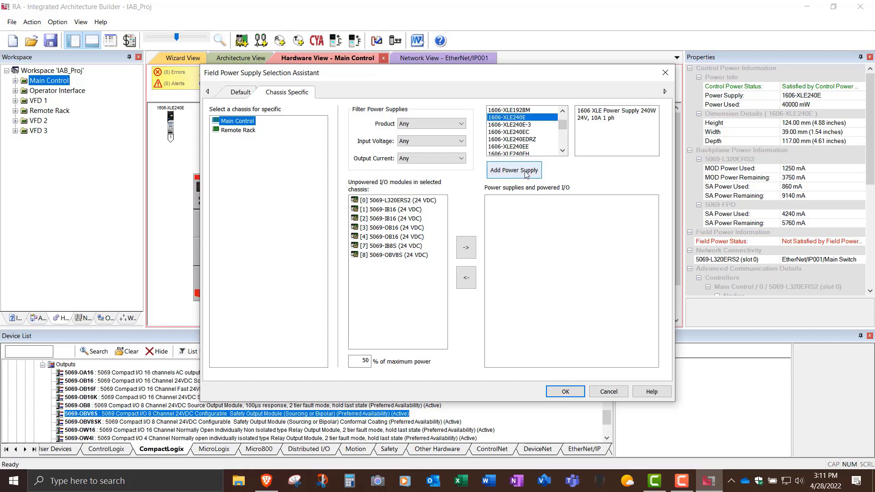
Step: Assign Main Control's 5069-L320ERS2, the 5069-IB16 modules in slots 1 and 2, and the 5069-OB16 modules in slots 3 and 4 to the field supply
left_click(397, 200)
left_click(467, 248)
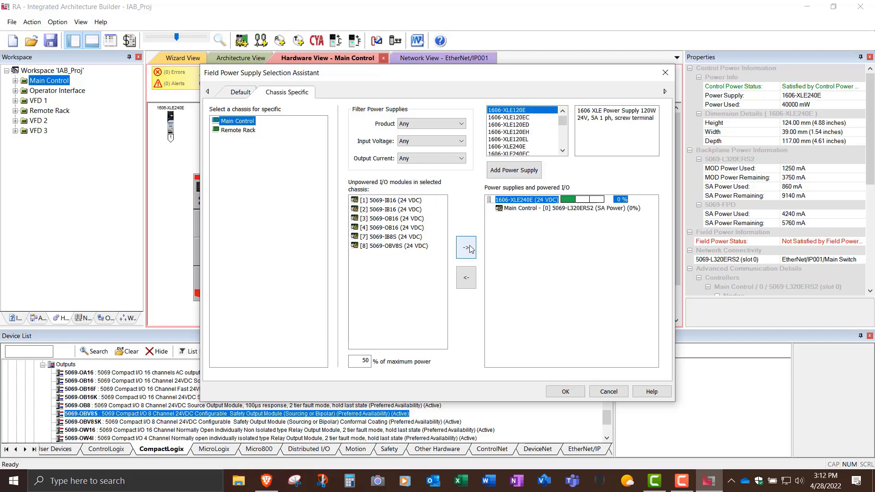
left_click(408, 202)
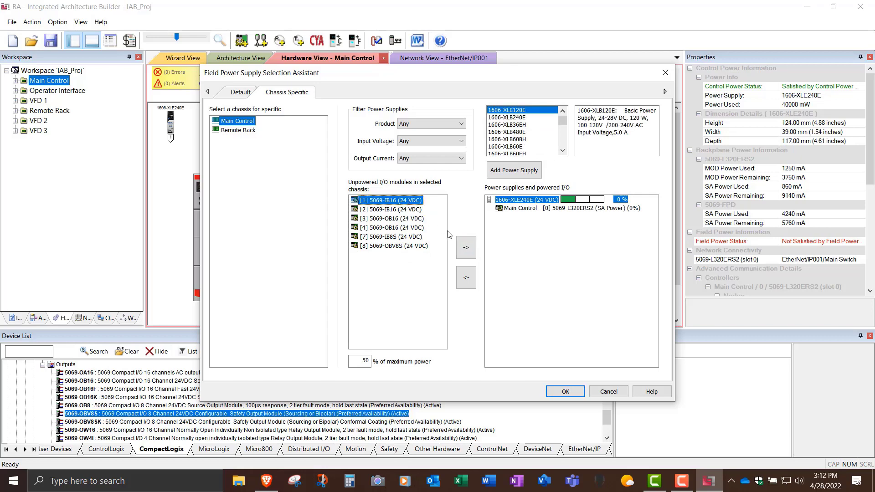
left_click(468, 249)
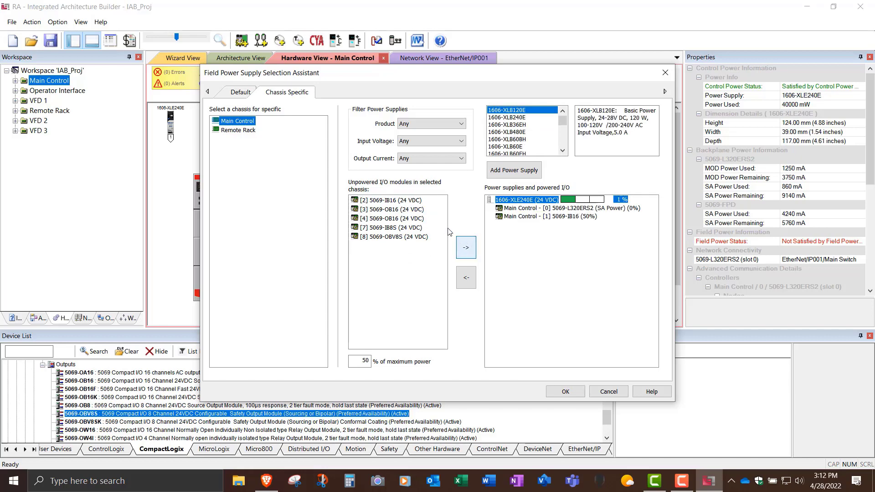
left_click(414, 202)
left_click(469, 248)
left_click(414, 201)
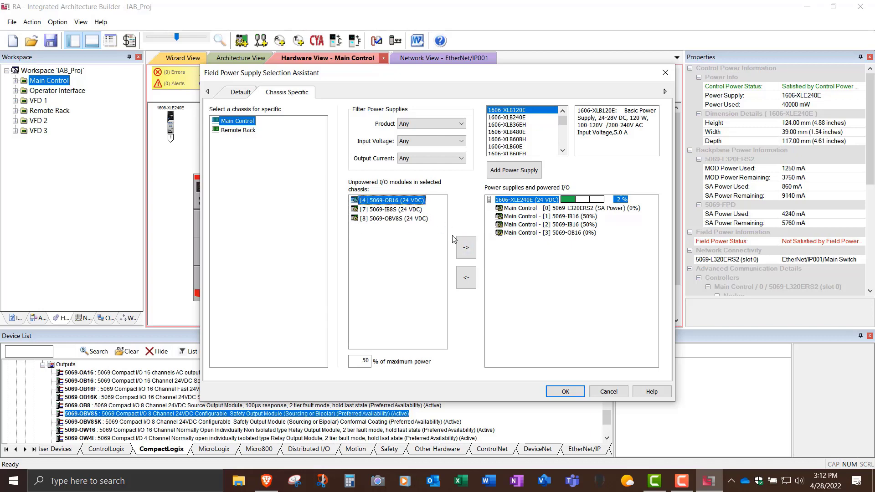
left_click(465, 247)
Step: Assign the 5069-IB8S in slot 7 and the 5069-OBV8S in slot 8 to the field supply and accept the selections
left_click(416, 204)
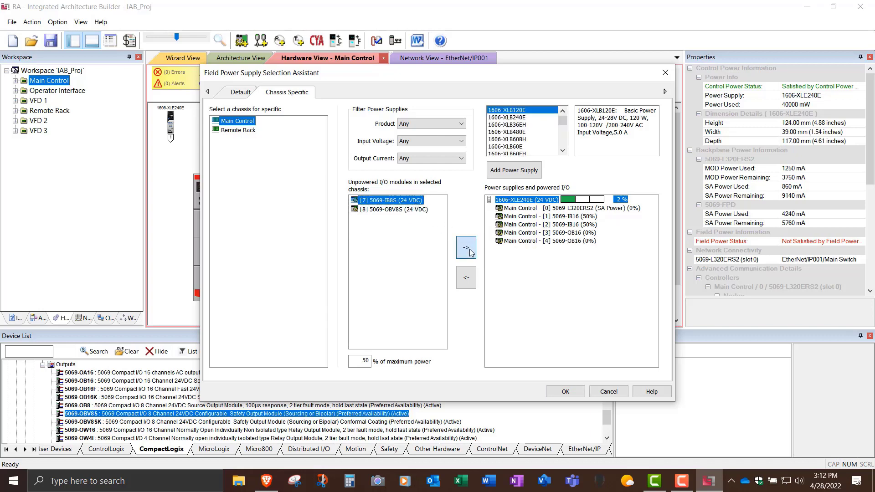
left_click(465, 247)
left_click(423, 202)
left_click(467, 248)
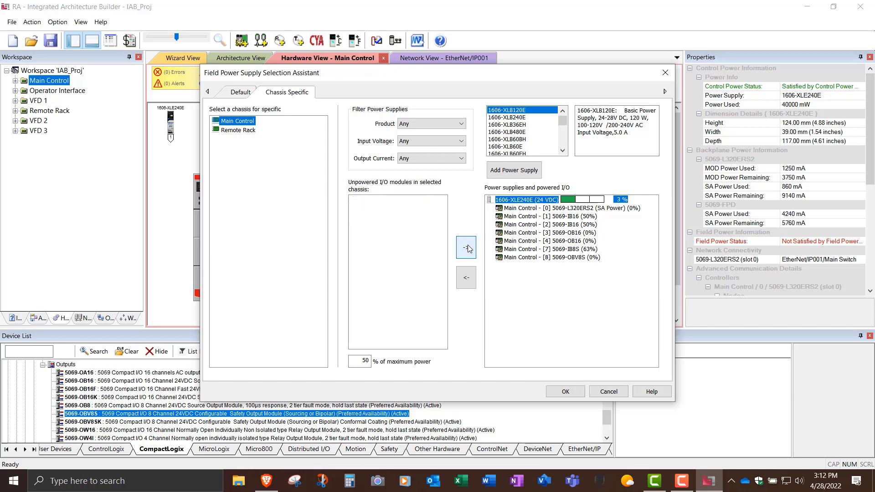
left_click(565, 392)
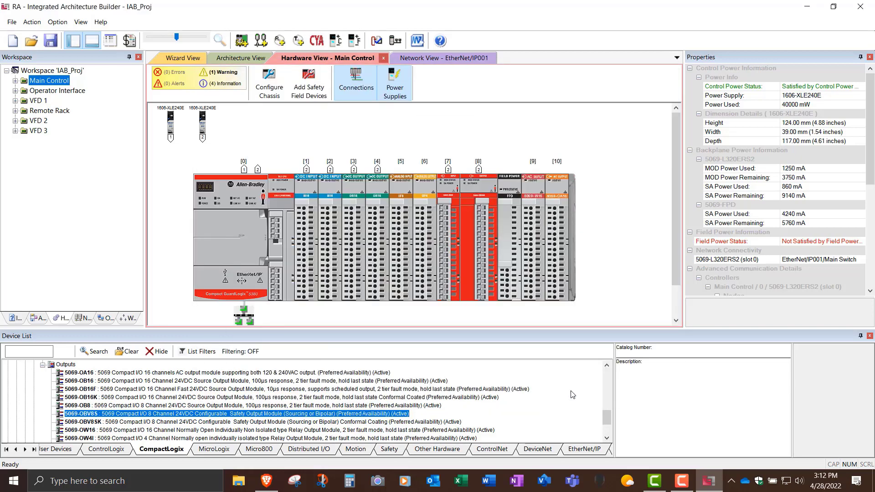
Step: Examine Main Control's field power status and supply connections, and check the power status of the Operator Interface and VFD 1
left_click(53, 91)
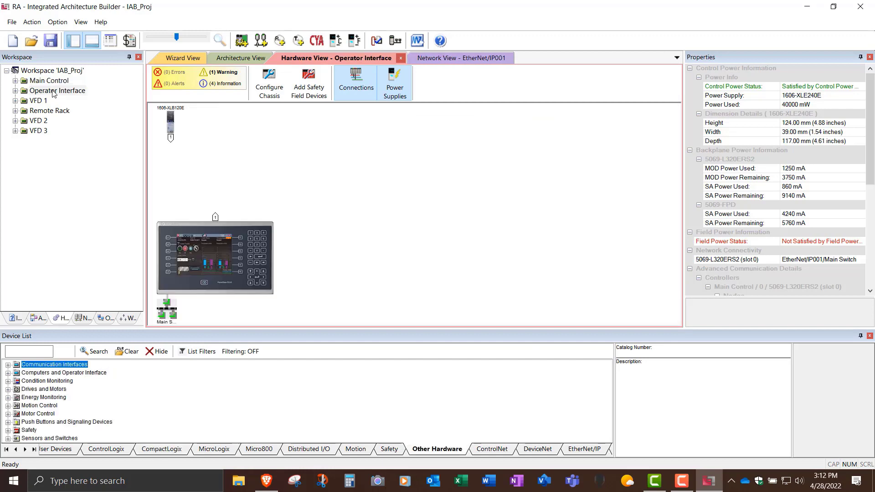
left_click(50, 82)
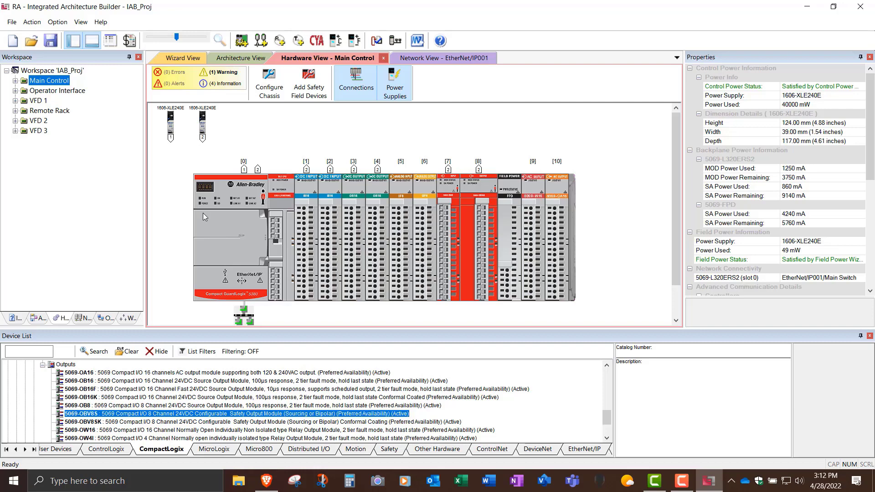
mouse_move(204, 214)
mouse_move(265, 252)
mouse_move(355, 187)
mouse_move(281, 279)
mouse_move(260, 233)
left_click(68, 92)
left_click(42, 102)
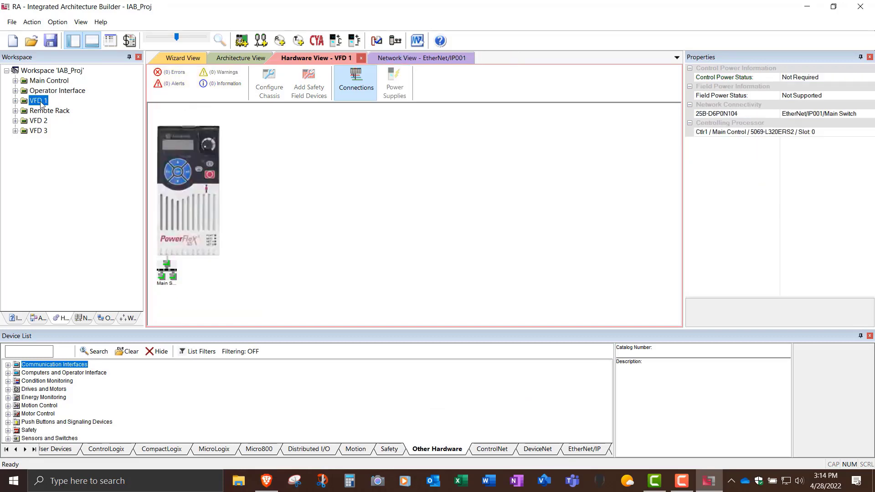
Step: Check the power status of the Remote Rack, VFD 2, VFD 3 and Operator Interface, and save the workspace
left_click(44, 112)
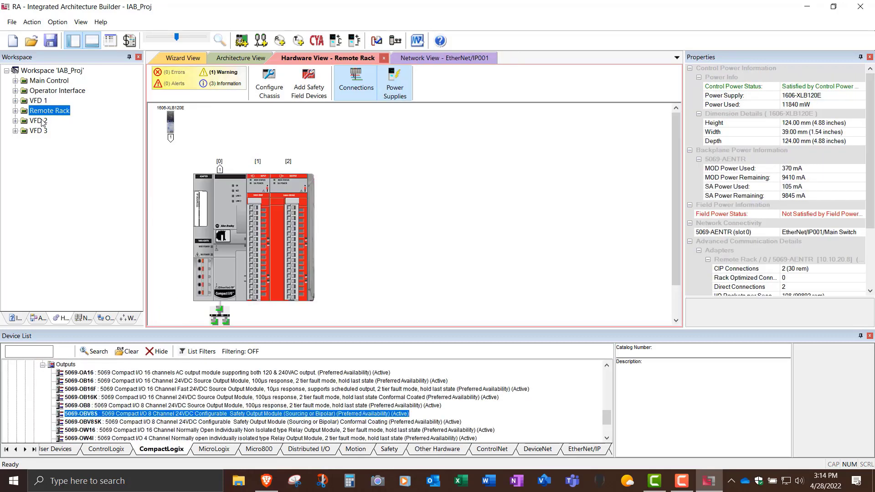
left_click(42, 121)
left_click(39, 131)
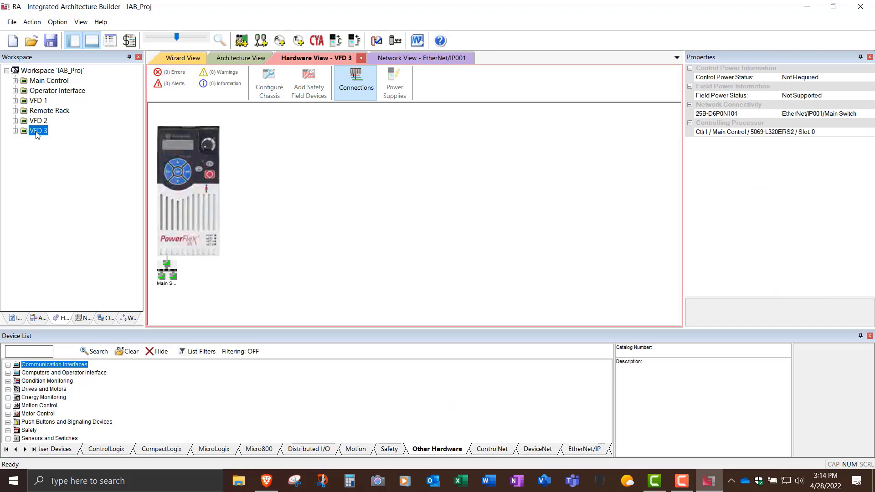
left_click(53, 92)
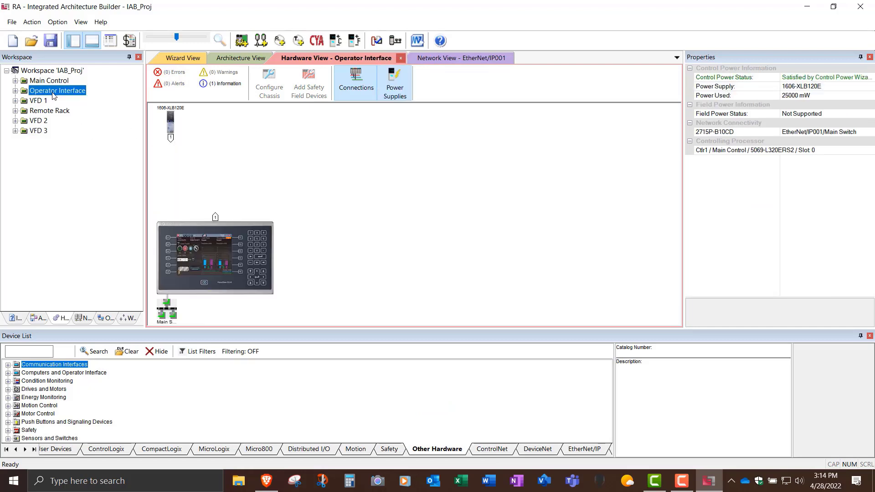
left_click(50, 42)
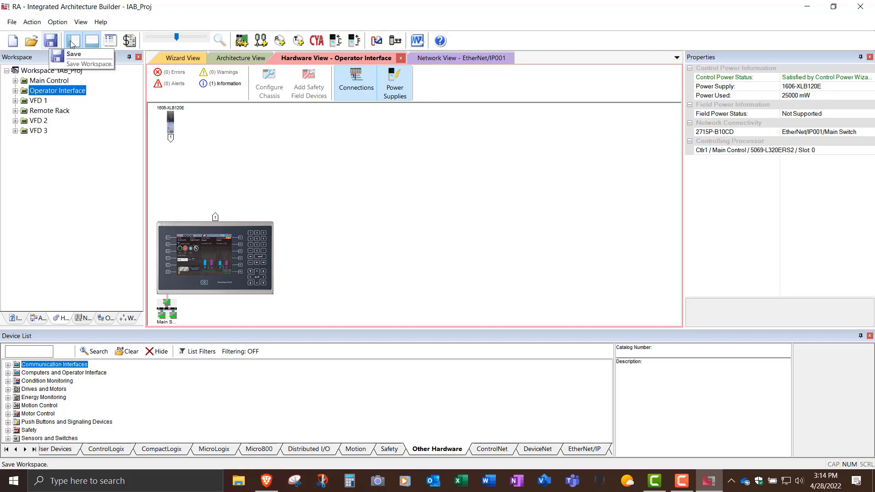
Step: Start the bill of material generation, examine the Hardware messages for each device in the Project Checker, and close it
left_click(130, 41)
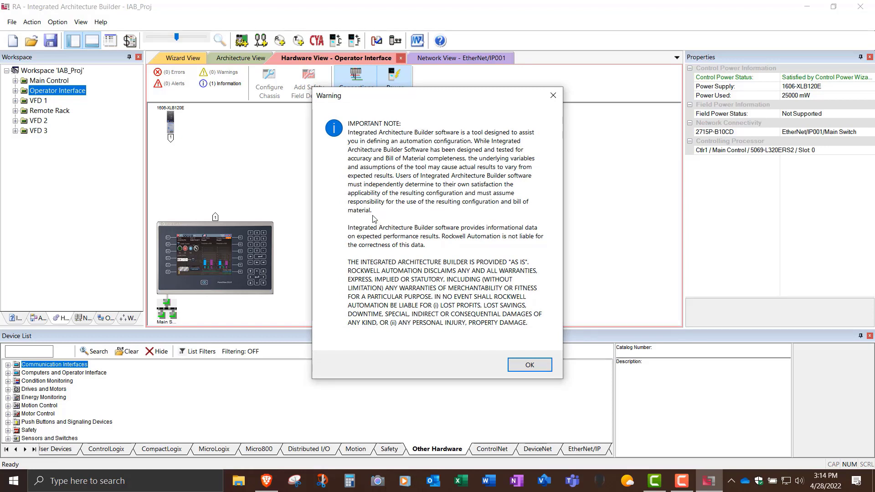
left_click(529, 365)
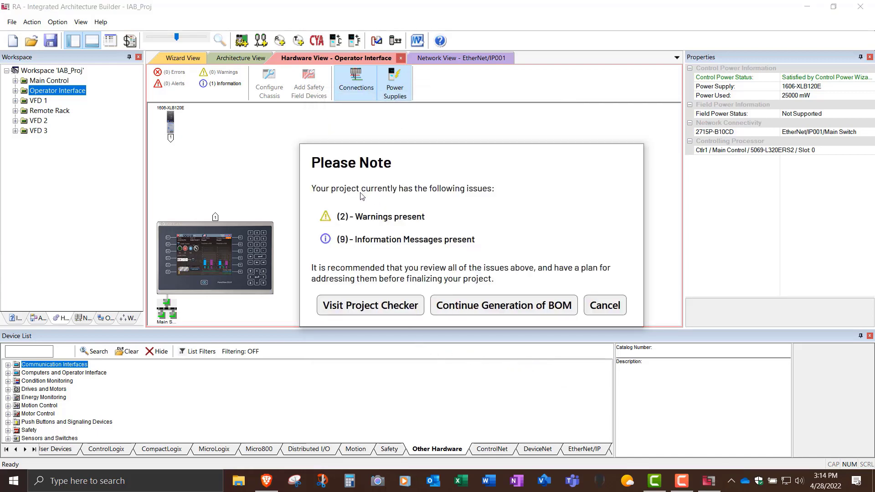
left_click(338, 310)
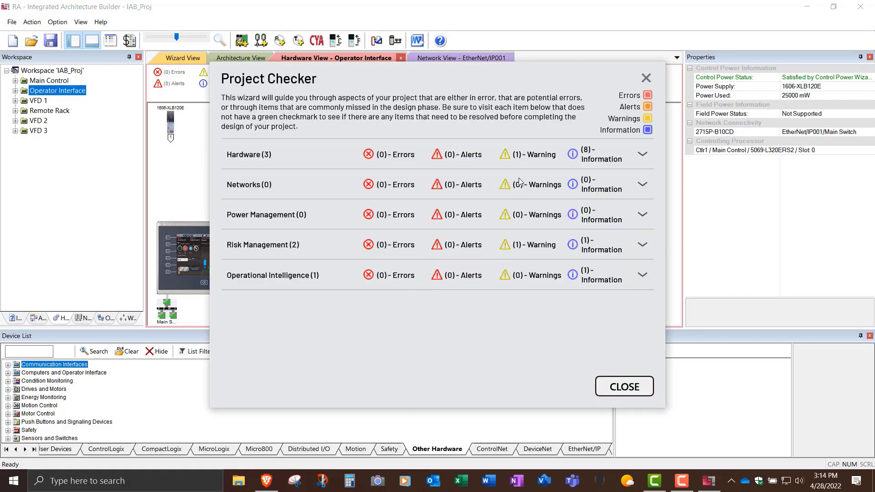
left_click(643, 155)
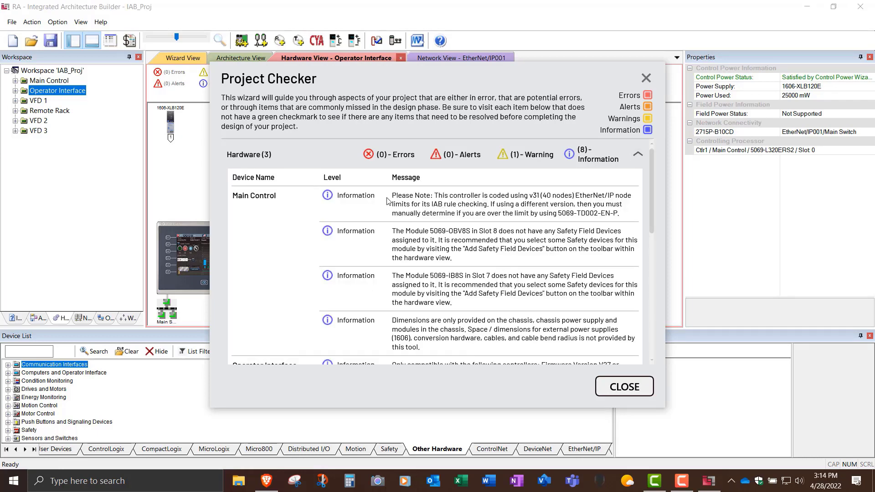
scroll(396, 268, "down", 2)
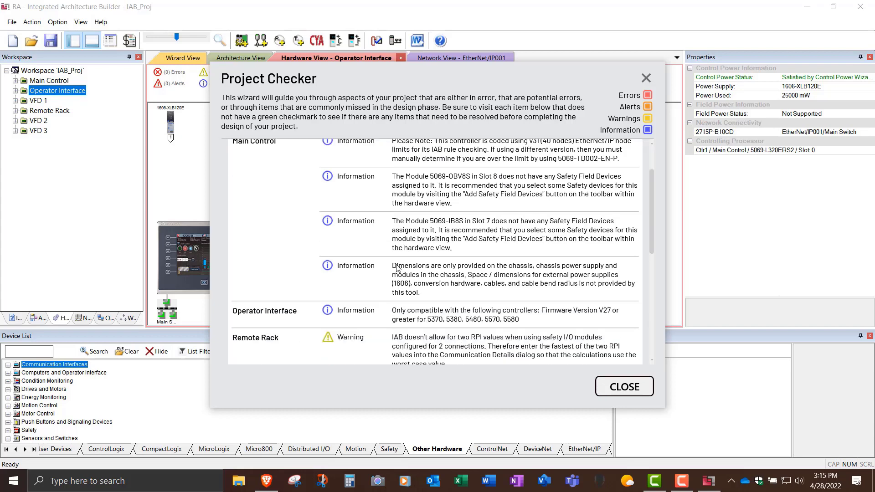
scroll(396, 268, "down", 1)
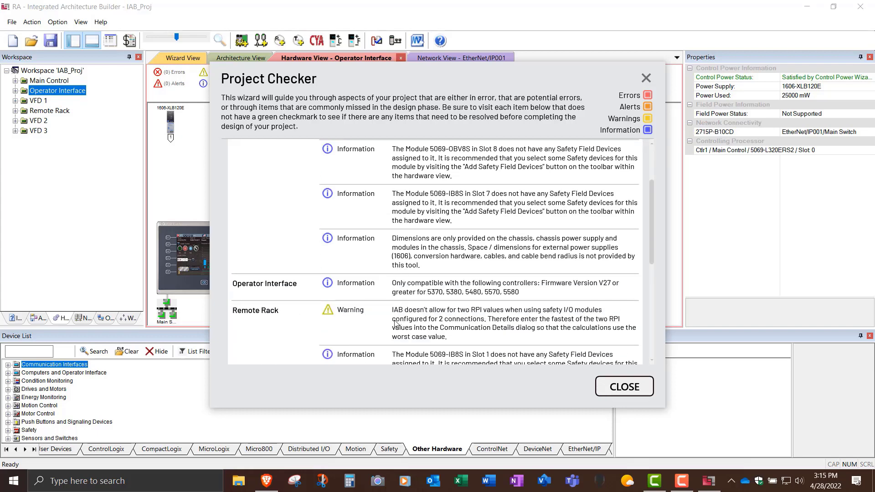
scroll(395, 322, "down", 1)
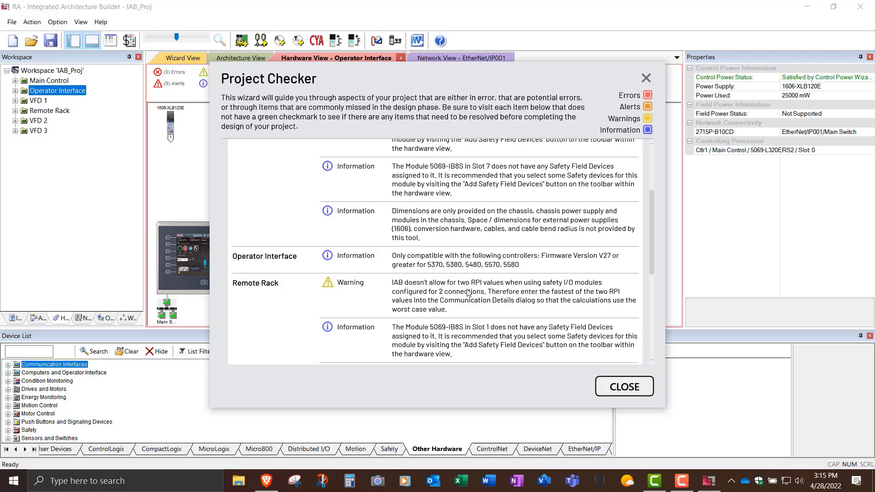
scroll(468, 292, "down", 1)
left_click(628, 390)
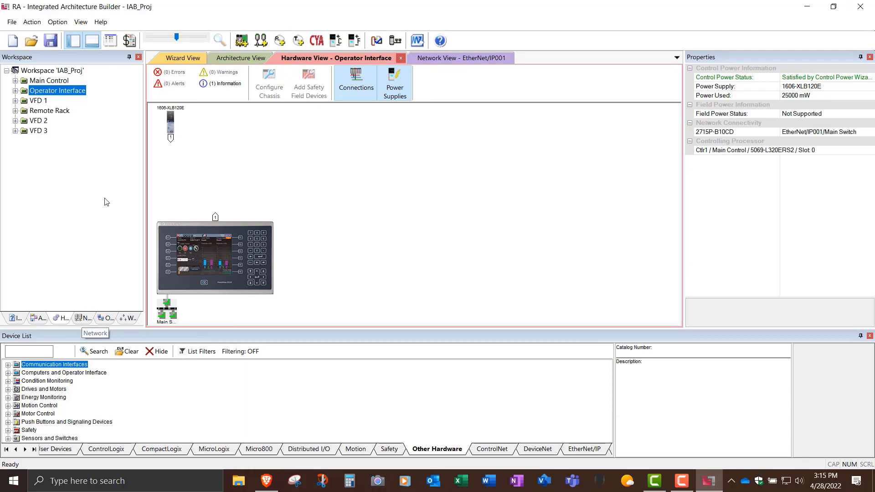
Step: Generate the project bill of material, accepting the disclaimer and continuing without revisiting the Project Checker
left_click(130, 41)
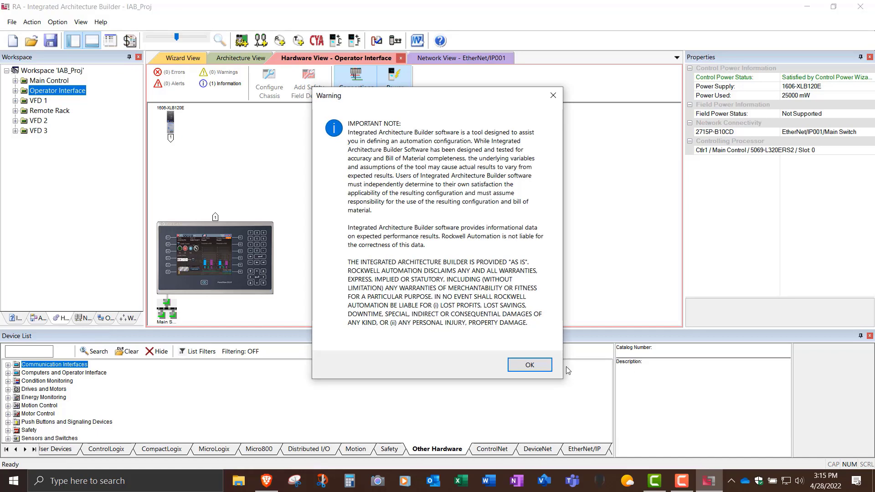
left_click(542, 363)
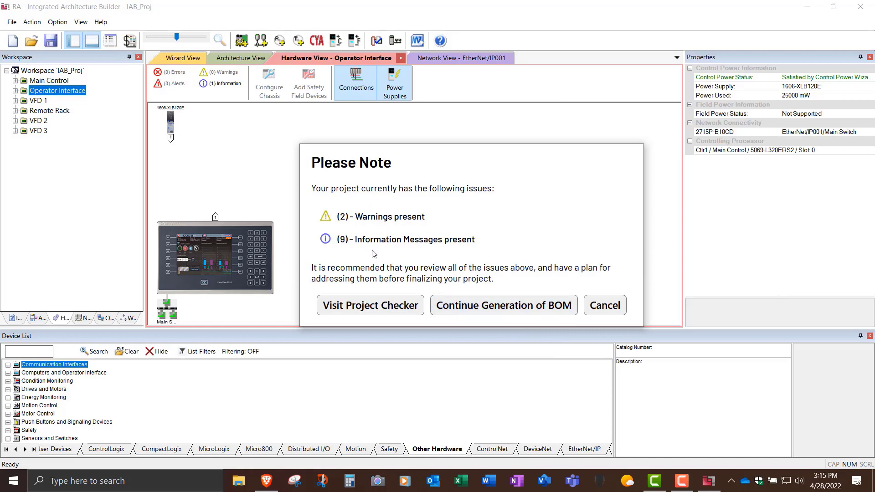
left_click(495, 306)
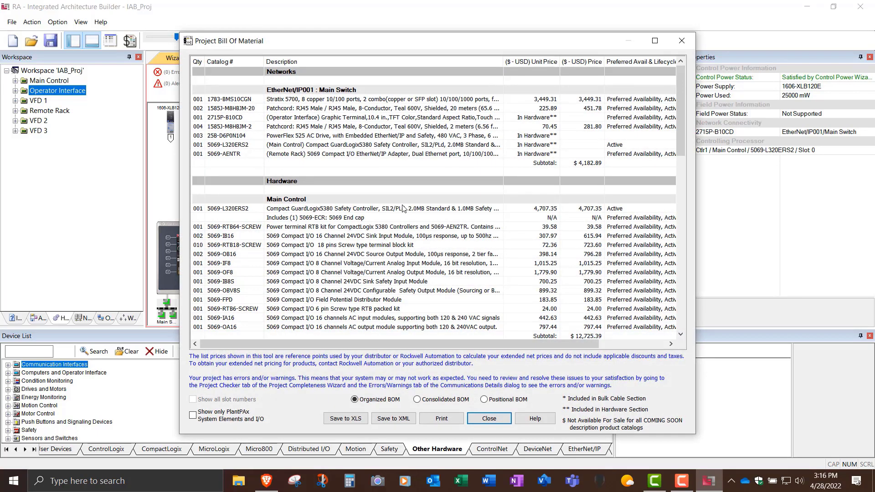
Step: Examine the bill of material's hardware sections for Main Control, Operator Interface, Remote Rack and the three VFDs
scroll(400, 212, "down", 1)
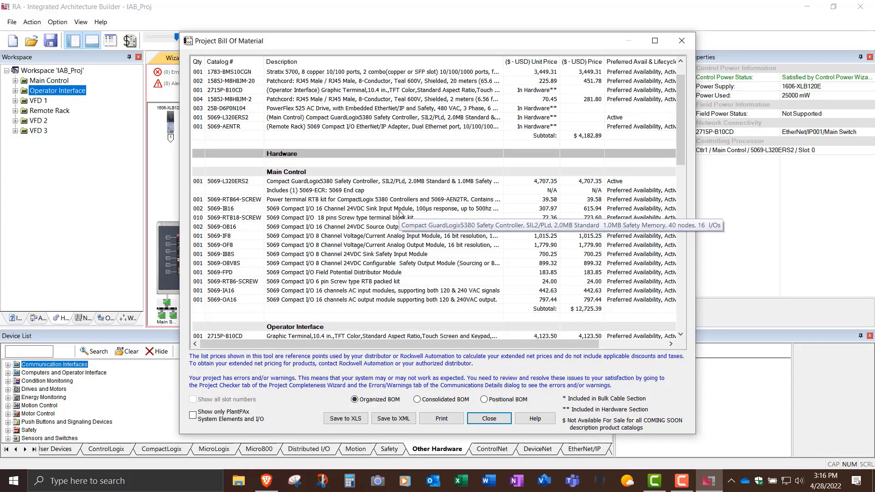
scroll(400, 212, "down", 1)
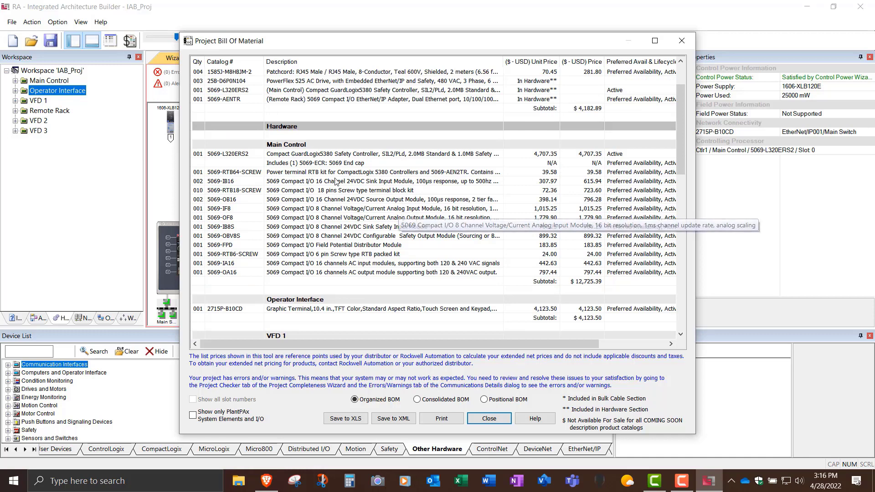
scroll(320, 212, "down", 1)
scroll(322, 219, "down", 1)
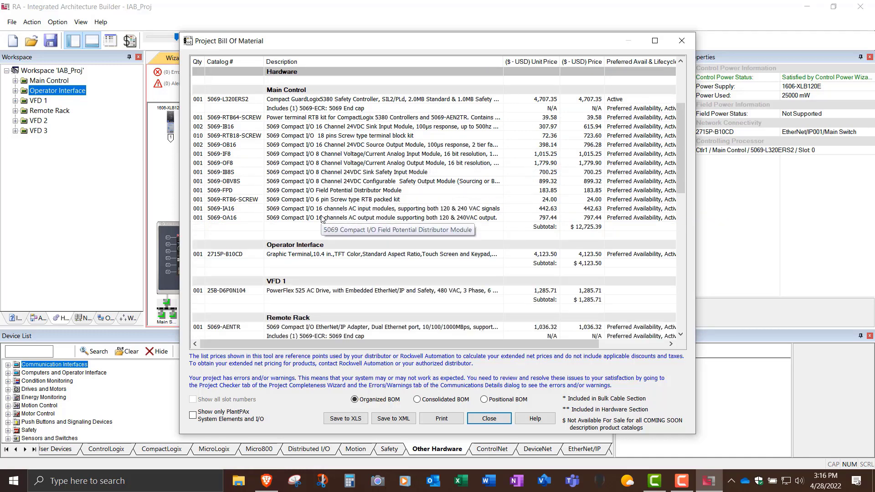
scroll(321, 218, "down", 1)
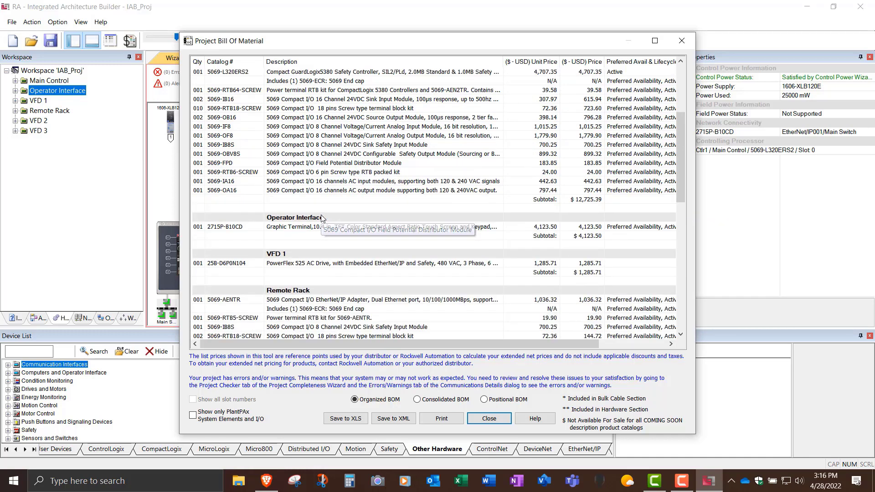
scroll(322, 219, "down", 1)
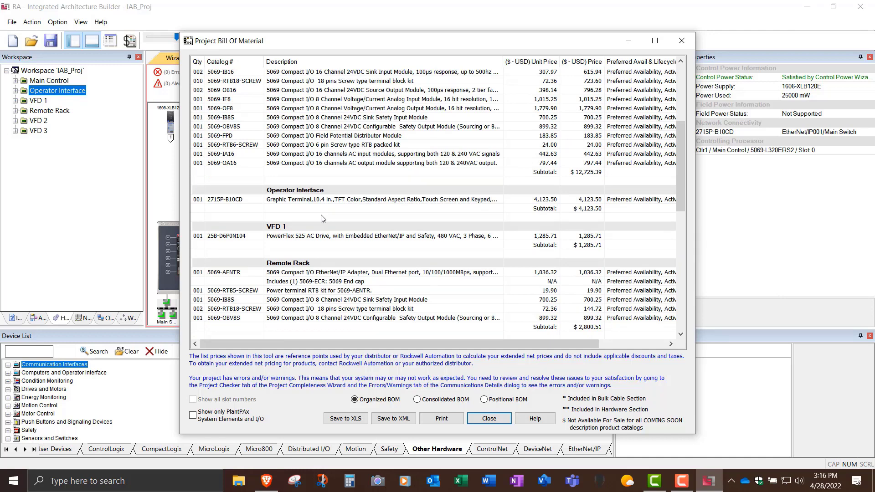
scroll(322, 219, "down", 1)
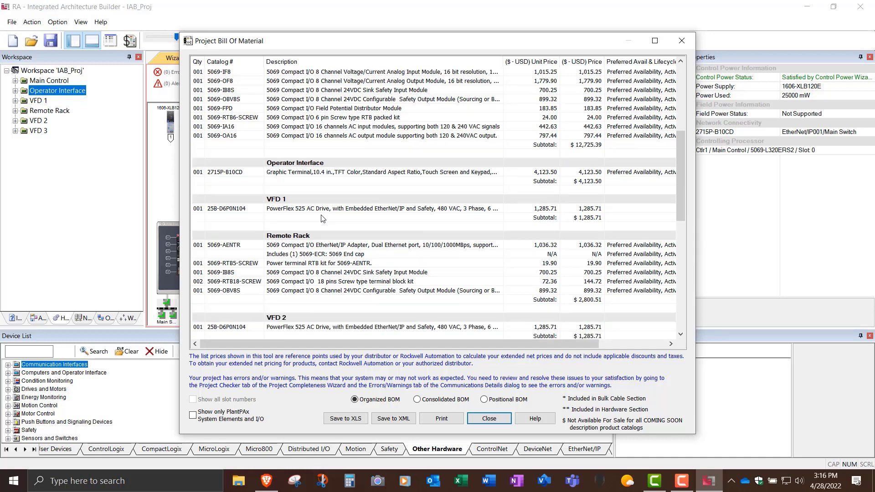
scroll(322, 219, "down", 1)
scroll(321, 219, "down", 1)
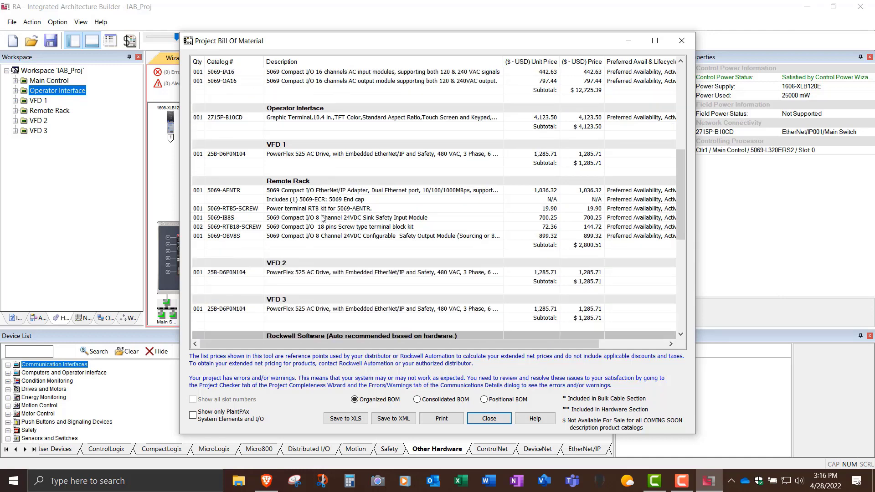
scroll(322, 219, "down", 1)
scroll(322, 218, "down", 1)
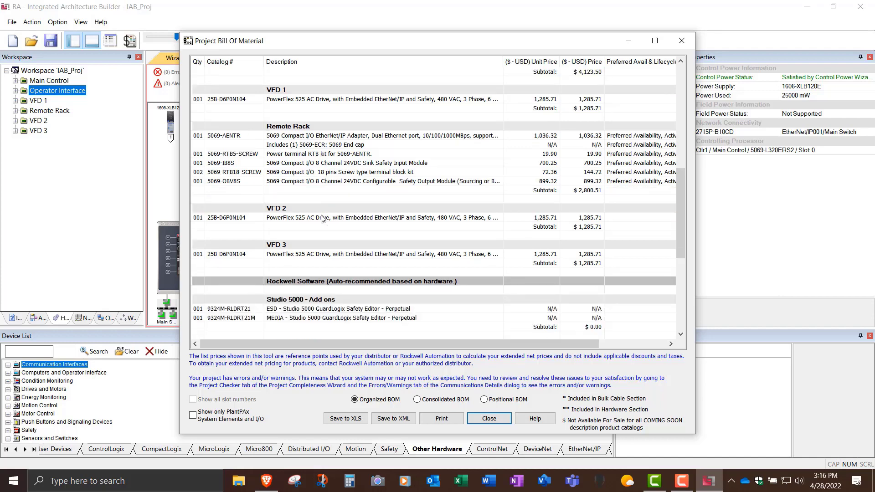
Step: Examine the bill of material's recommended Rockwell software, control and field power supplies, and total price
scroll(321, 218, "down", 1)
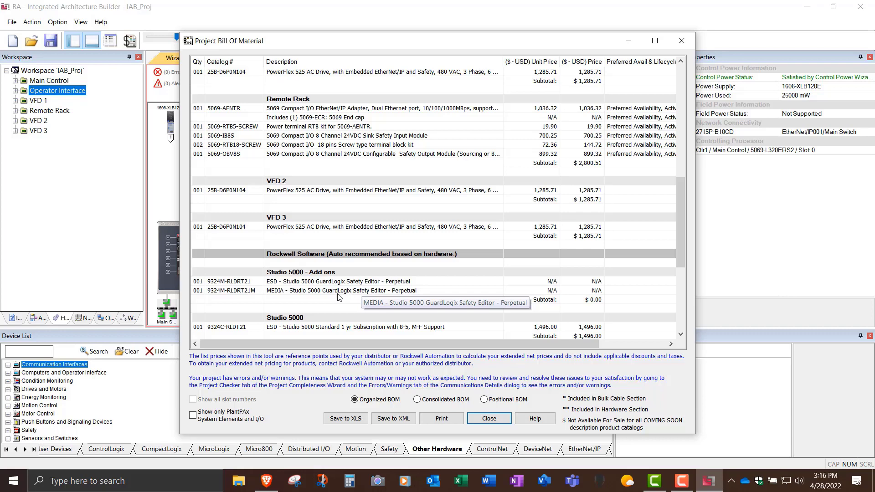
scroll(338, 297, "down", 1)
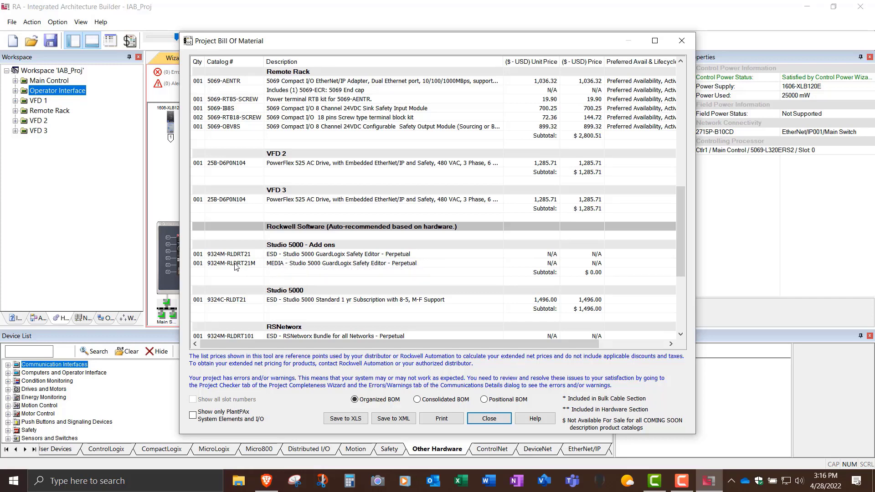
scroll(322, 285, "down", 1)
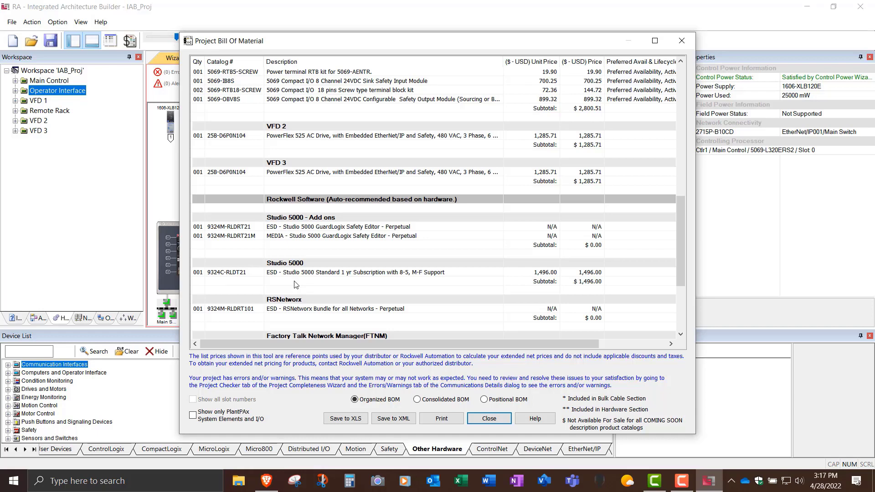
scroll(295, 285, "down", 1)
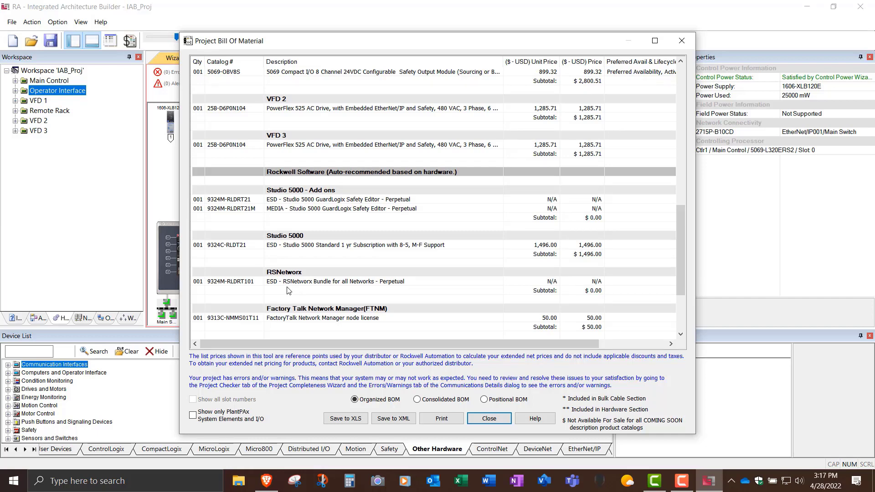
scroll(288, 291, "down", 1)
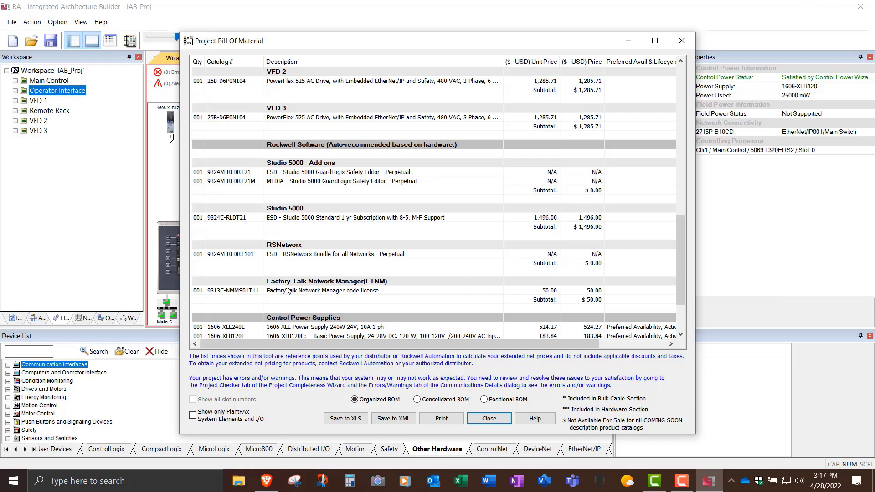
scroll(288, 291, "down", 1)
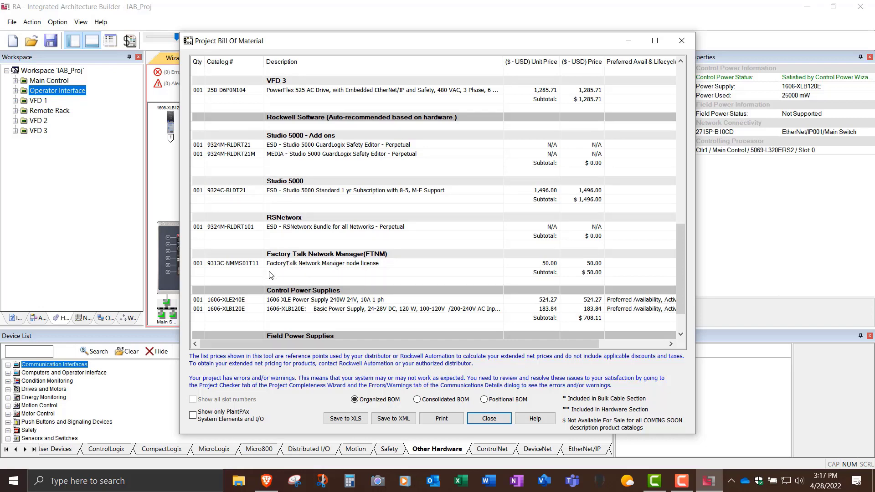
scroll(271, 275, "down", 1)
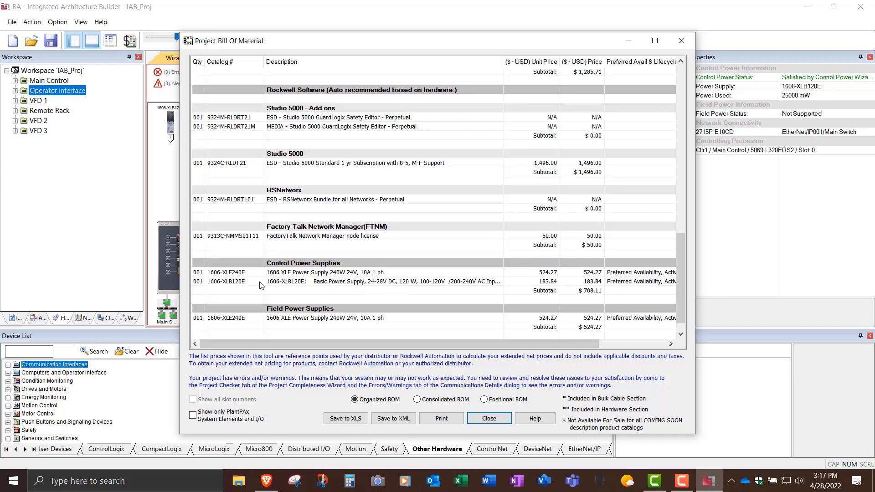
scroll(258, 290, "down", 1)
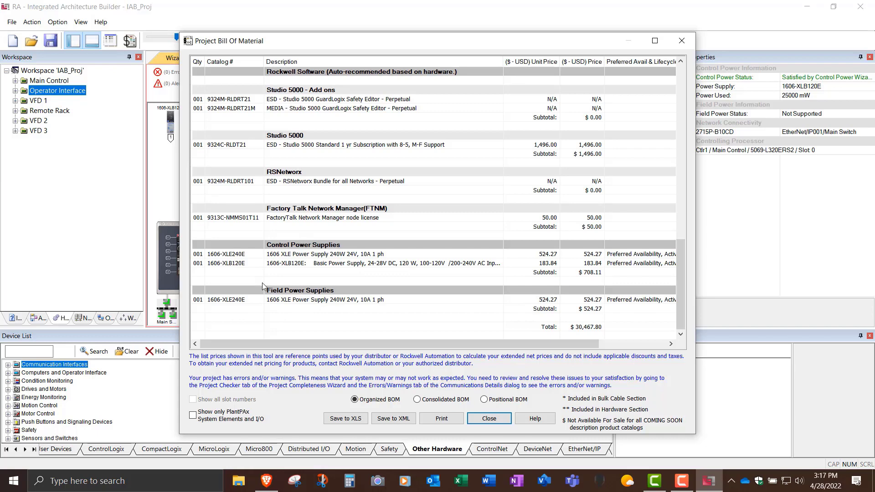
Step: Preview the bill of material's XLS export and Consolidated BOM layout, return to Organized BOM and close the bill of material
left_click(347, 419)
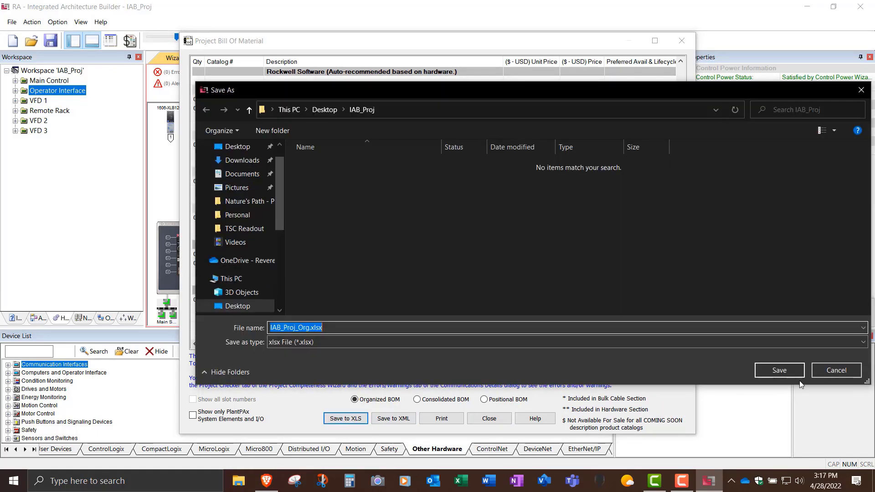
left_click(821, 372)
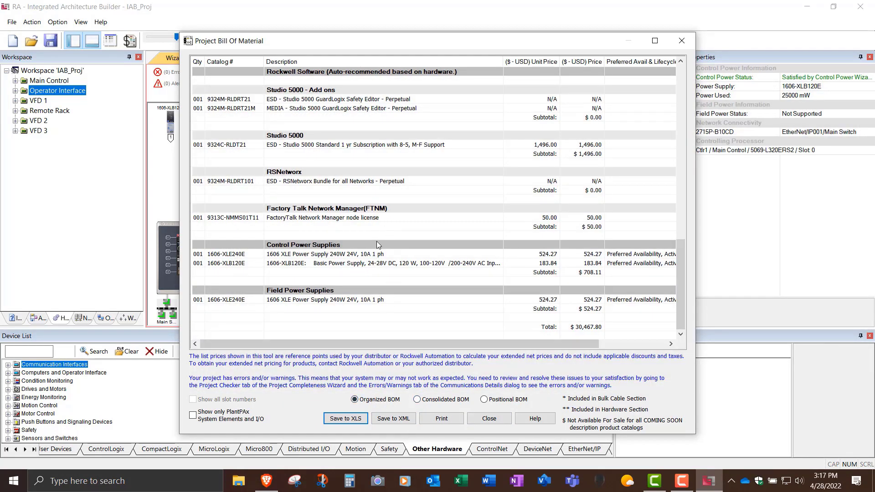
left_click(440, 401)
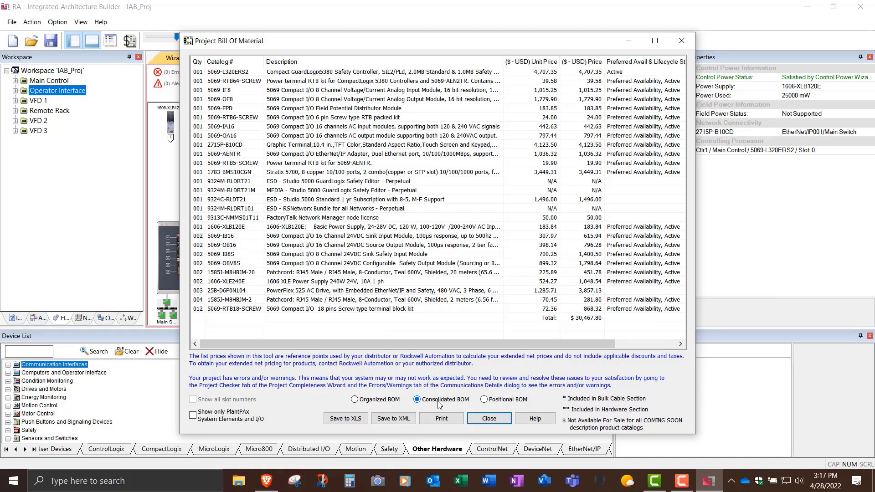
left_click(387, 402)
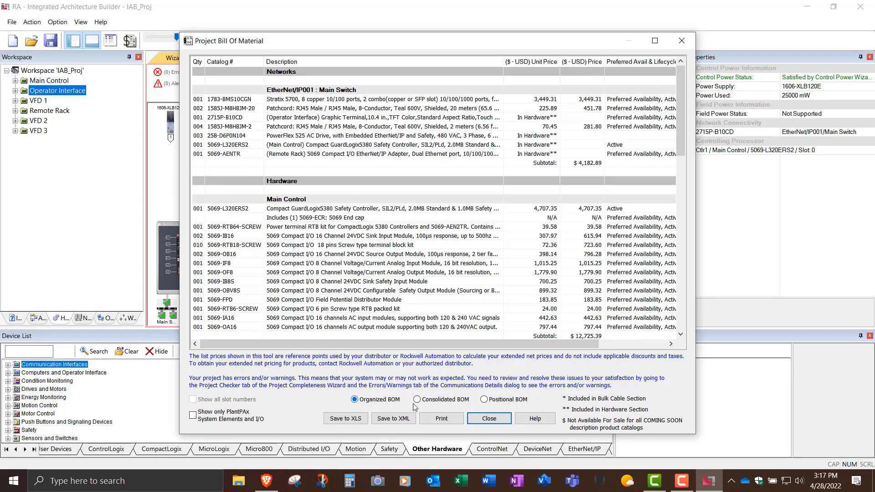
left_click(503, 421)
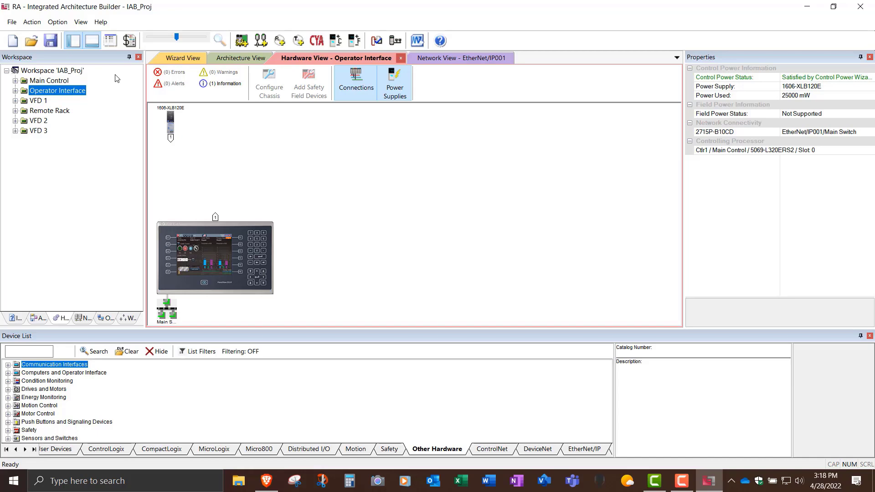
Step: Review the hardware views of Main Control, Operator Interface, VFD 1, Remote Rack, VFD 2 and VFD 3 in turn
left_click(63, 82)
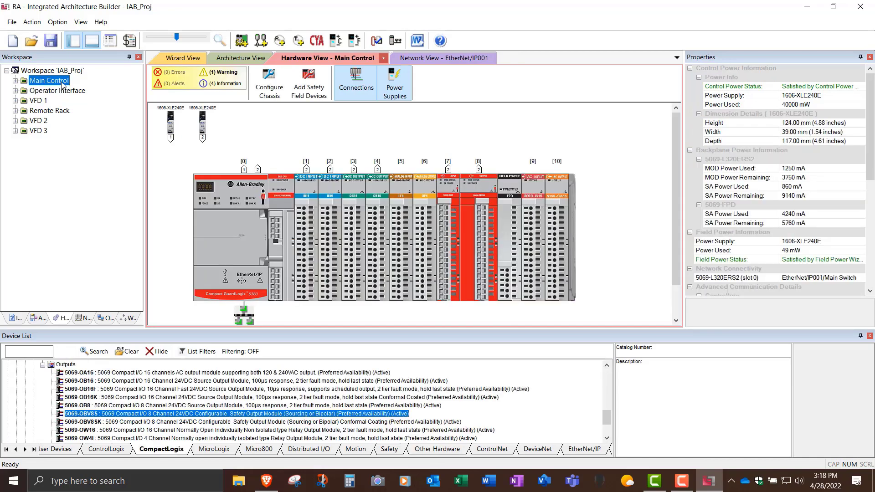
left_click(63, 92)
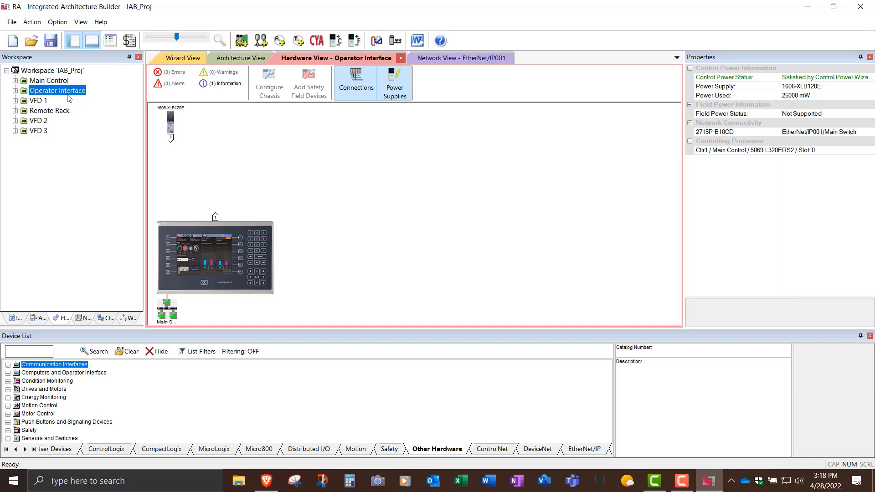
left_click(43, 101)
left_click(47, 111)
left_click(48, 121)
left_click(45, 132)
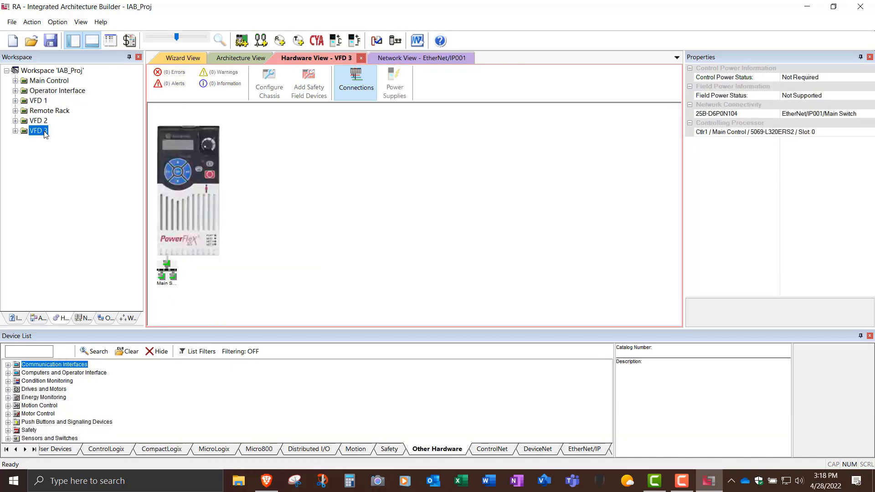